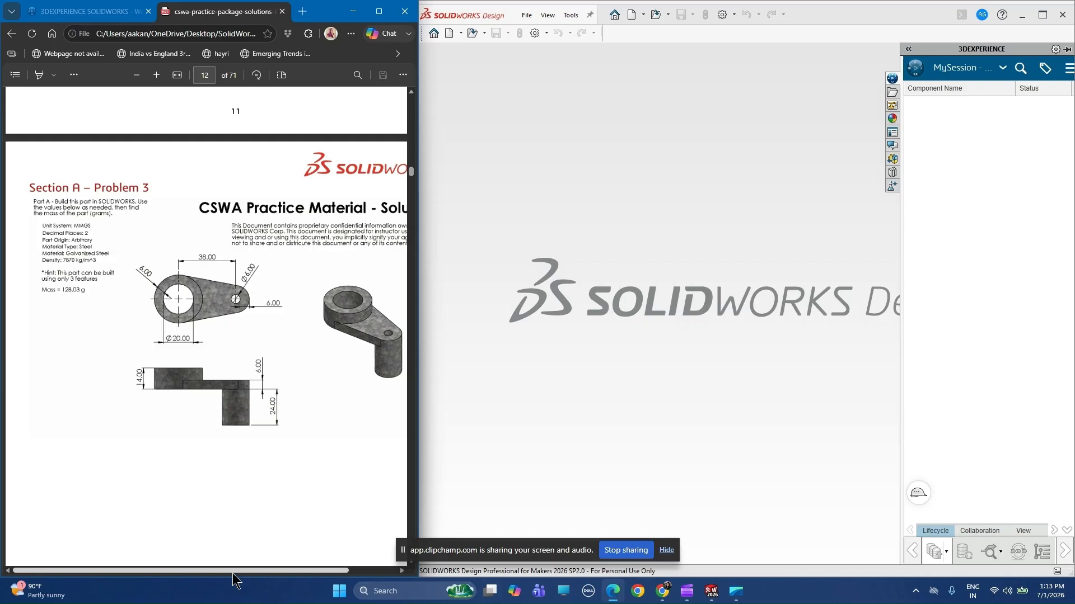
Create a new part document for the Section A – Problem 3 part.
left_click_drag(233, 572, 285, 571)
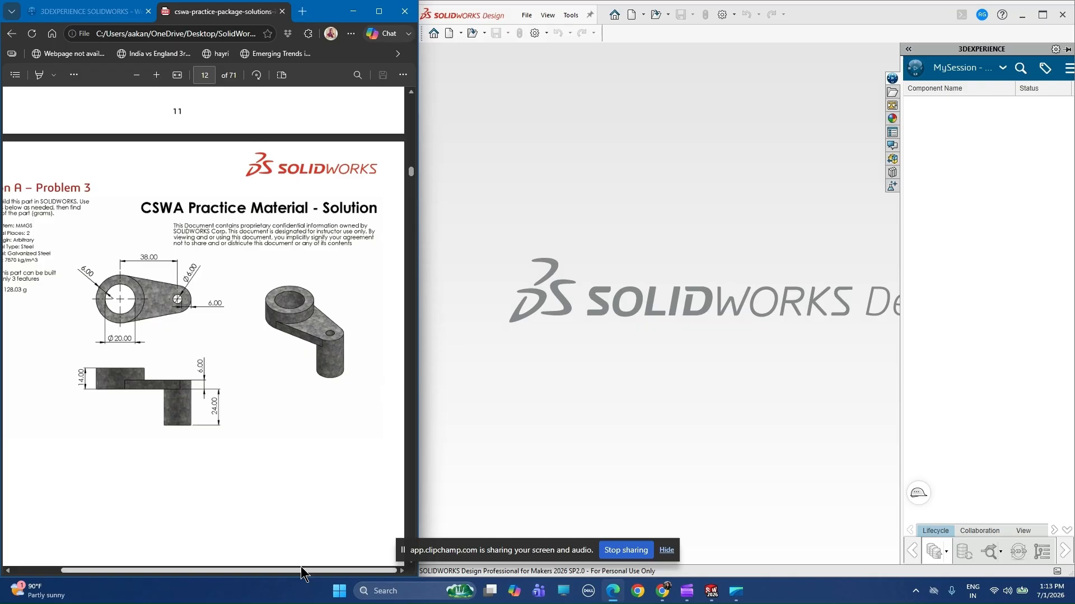
left_click_drag(301, 569, 246, 585)
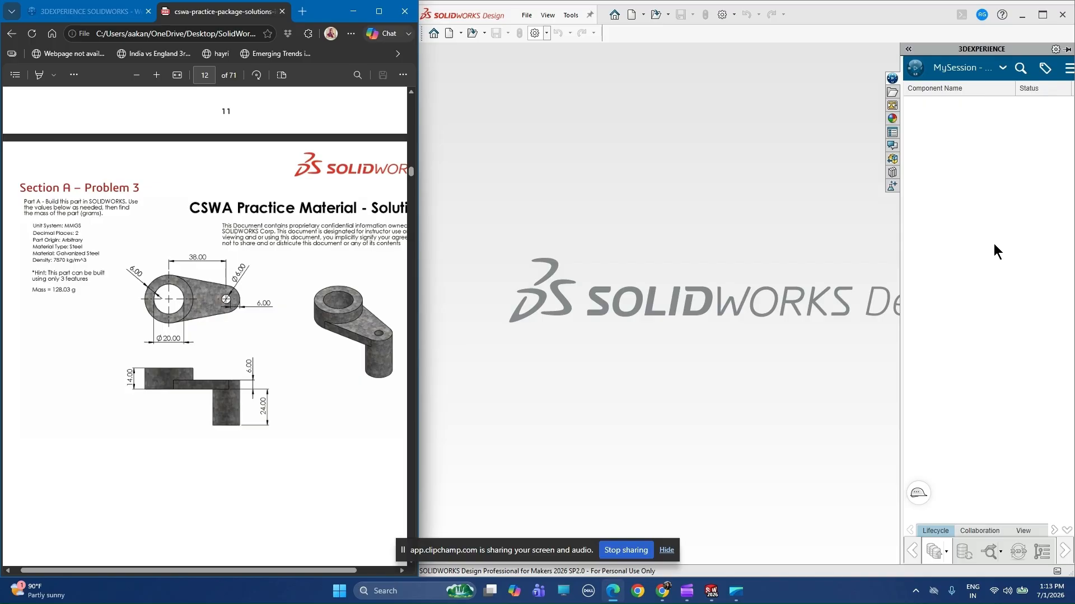
left_click(526, 15)
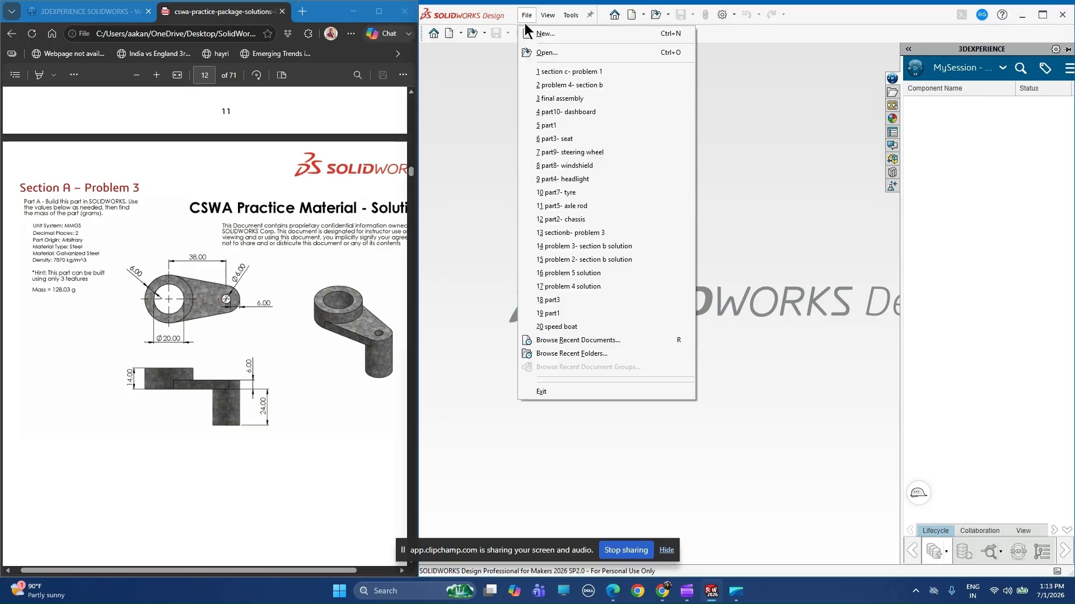
left_click(539, 36)
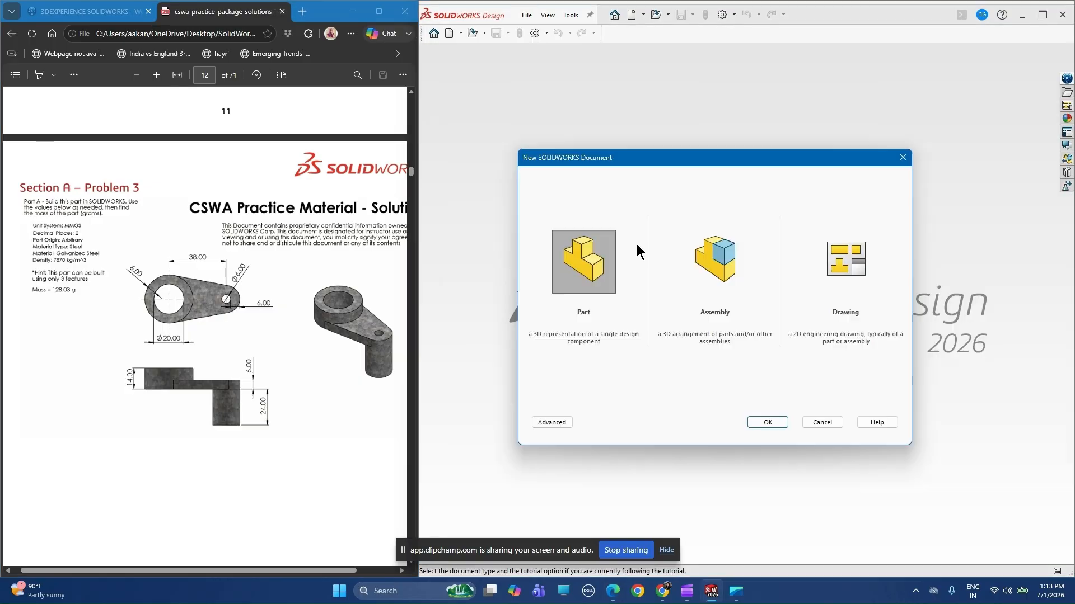
left_click(775, 423)
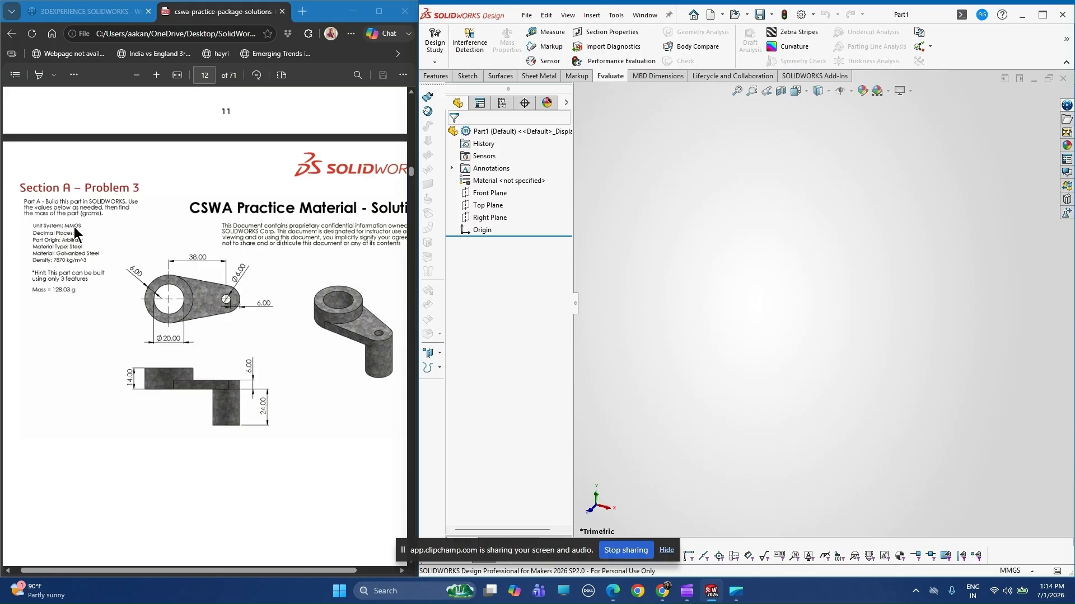
Check the document's unit system and length decimals against the drawing's MMGS, two-decimal requirement.
left_click(1013, 571)
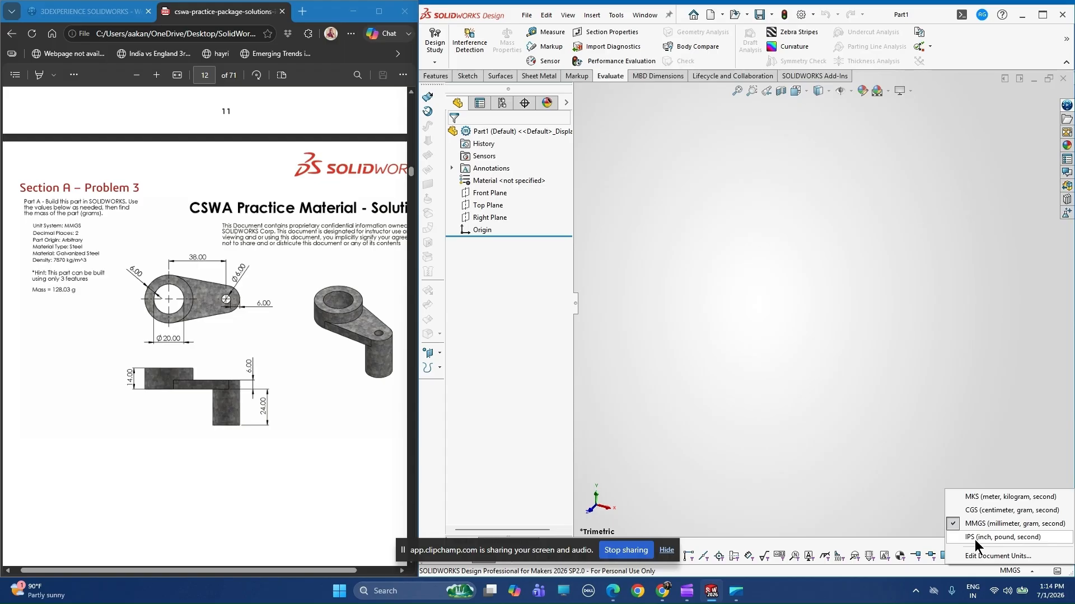
left_click(658, 247)
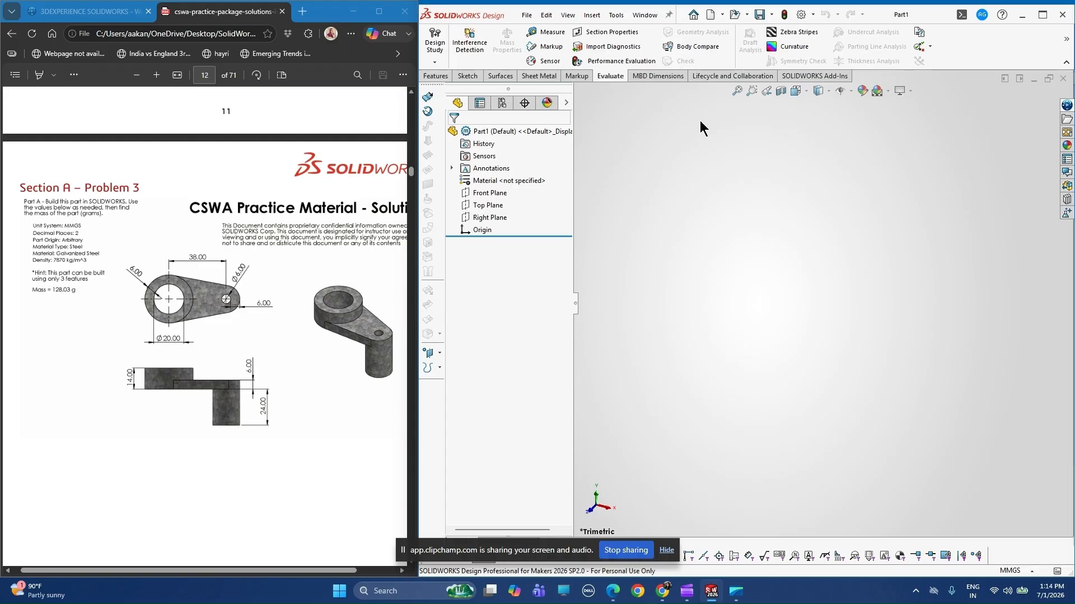
left_click(611, 16)
left_click(634, 132)
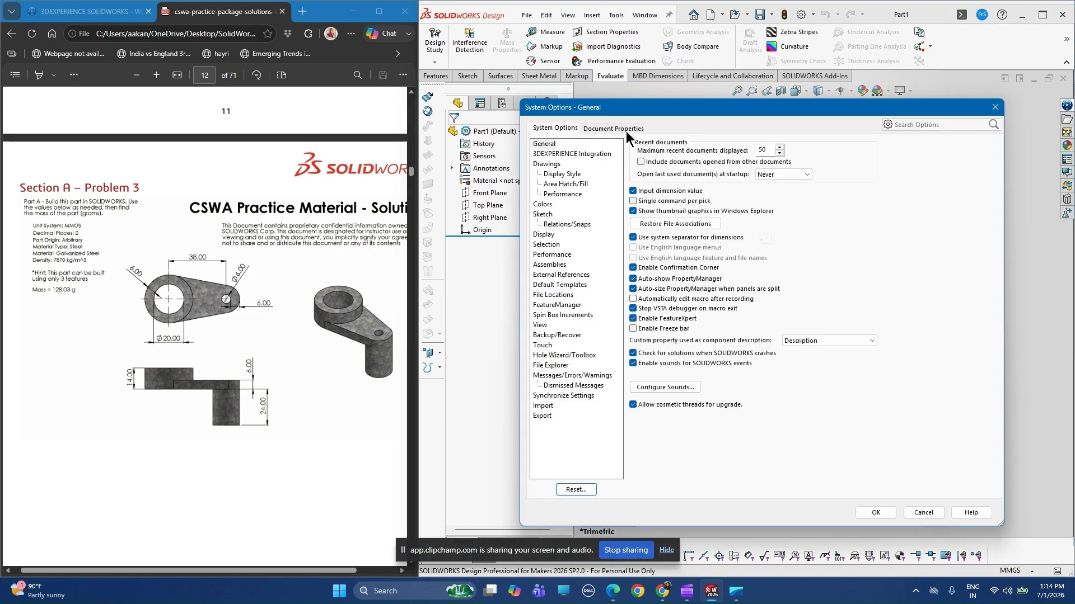
left_click(625, 131)
left_click(546, 225)
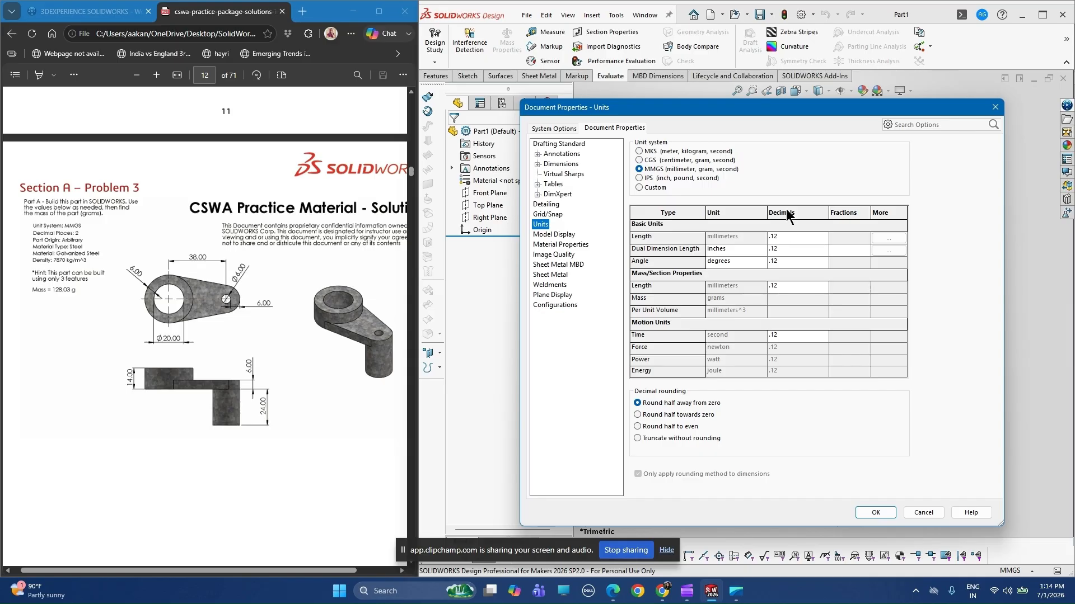
left_click(797, 236)
left_click(806, 236)
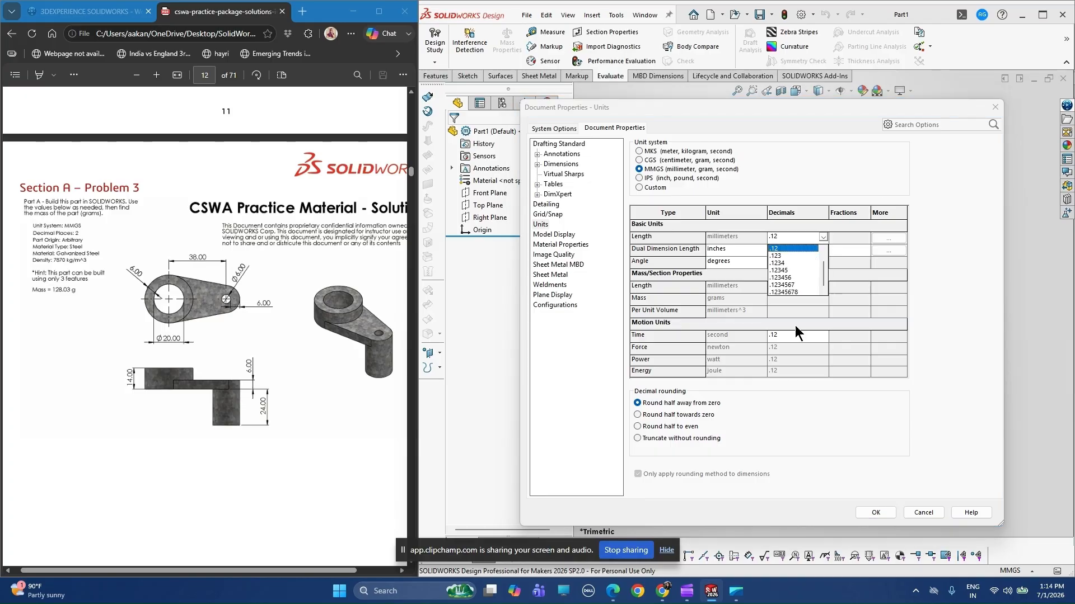
left_click(935, 287)
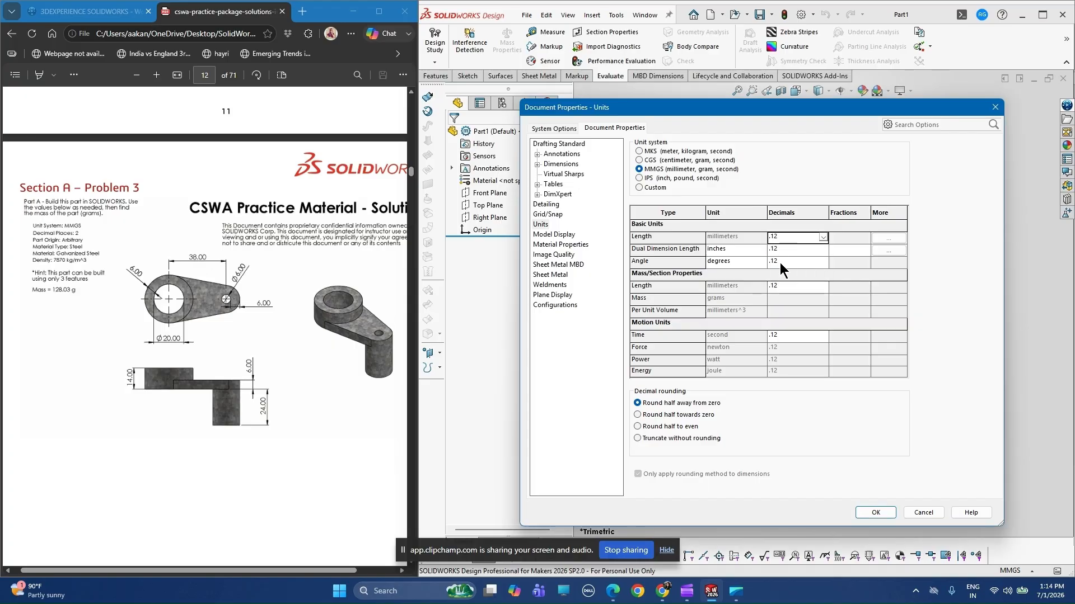
left_click(875, 513)
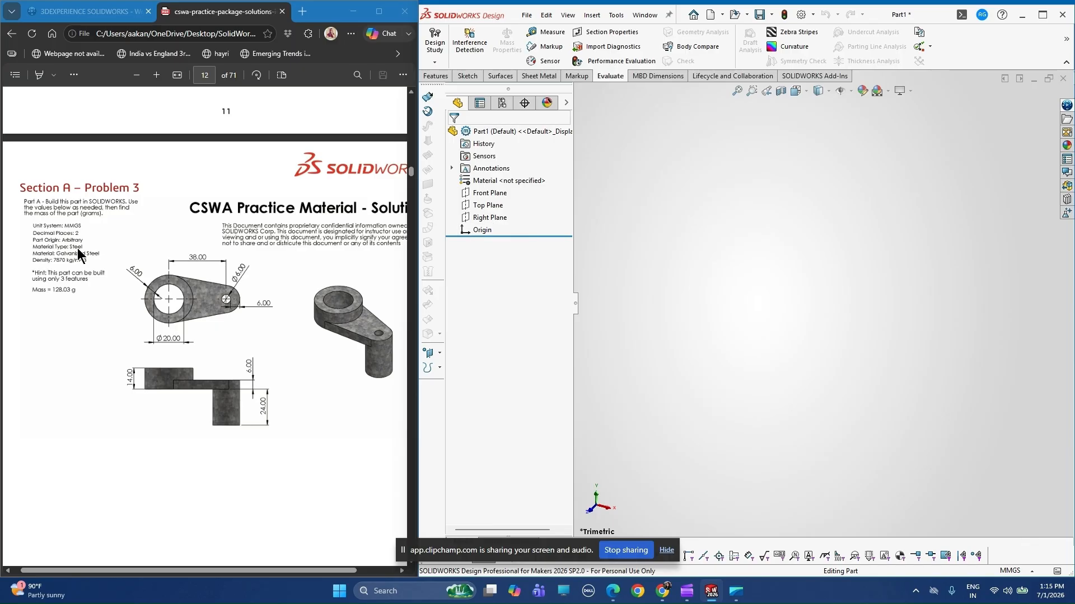
Search the material library for "galva" and apply Galvanized Steel to the part.
right_click(484, 185)
left_click(511, 189)
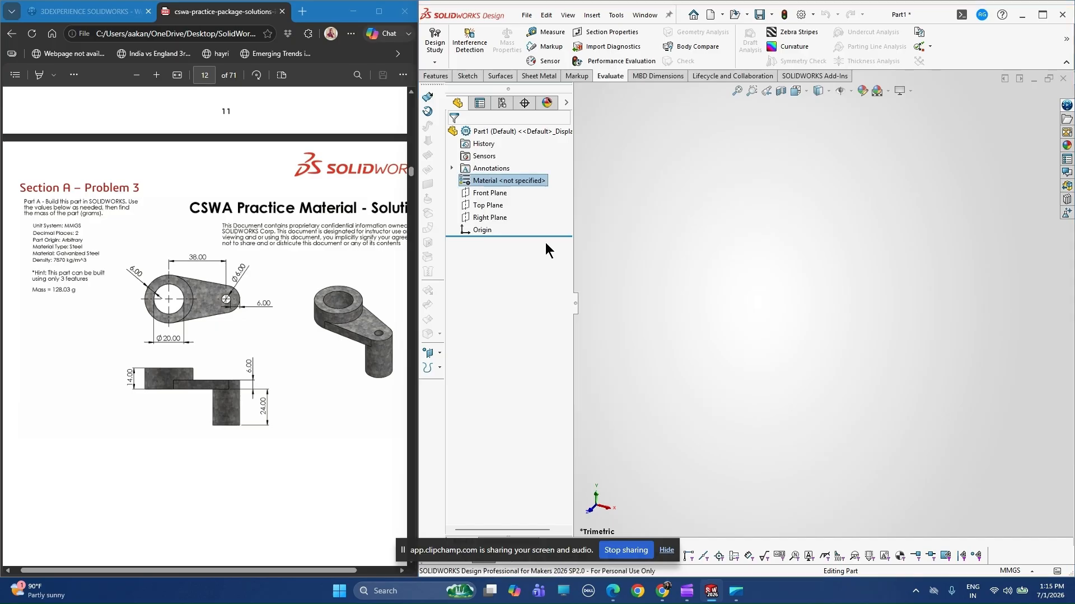
left_click(586, 150)
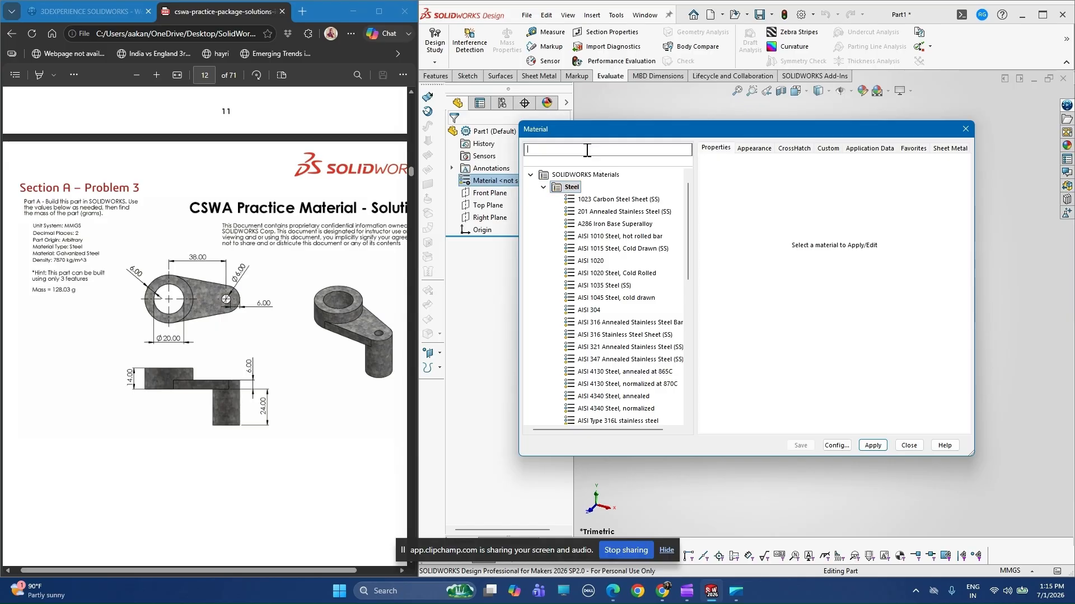
type("galba")
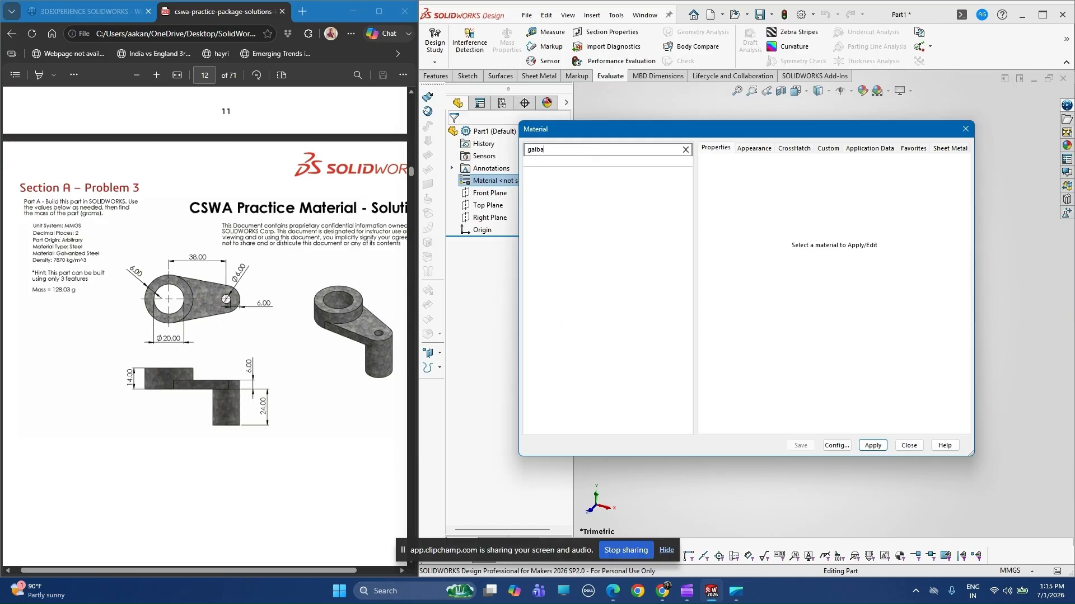
key("BackSpace")
key("BackSpace")
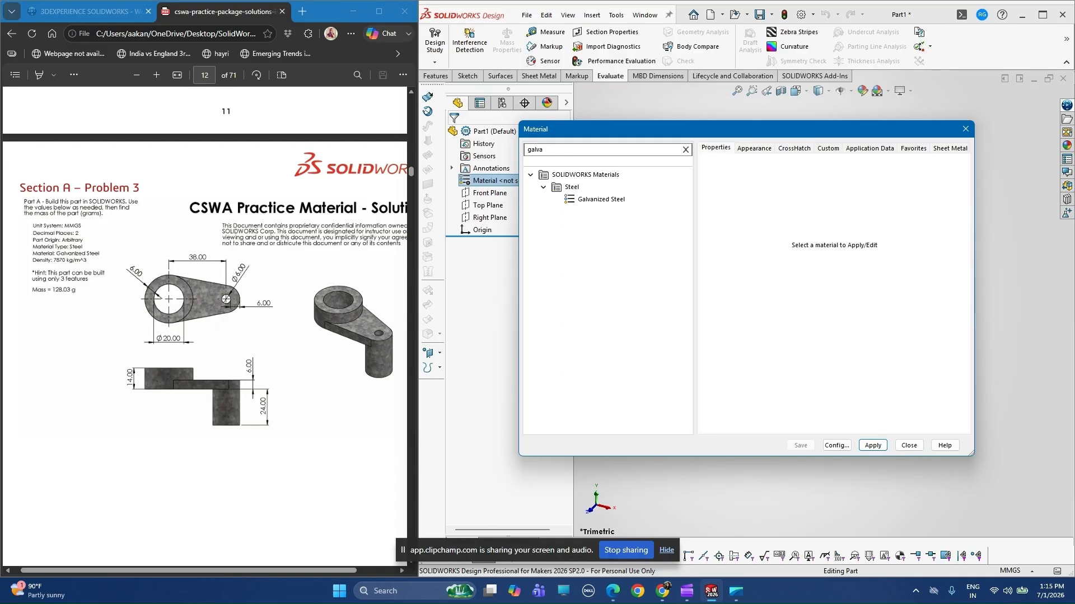
left_click(590, 200)
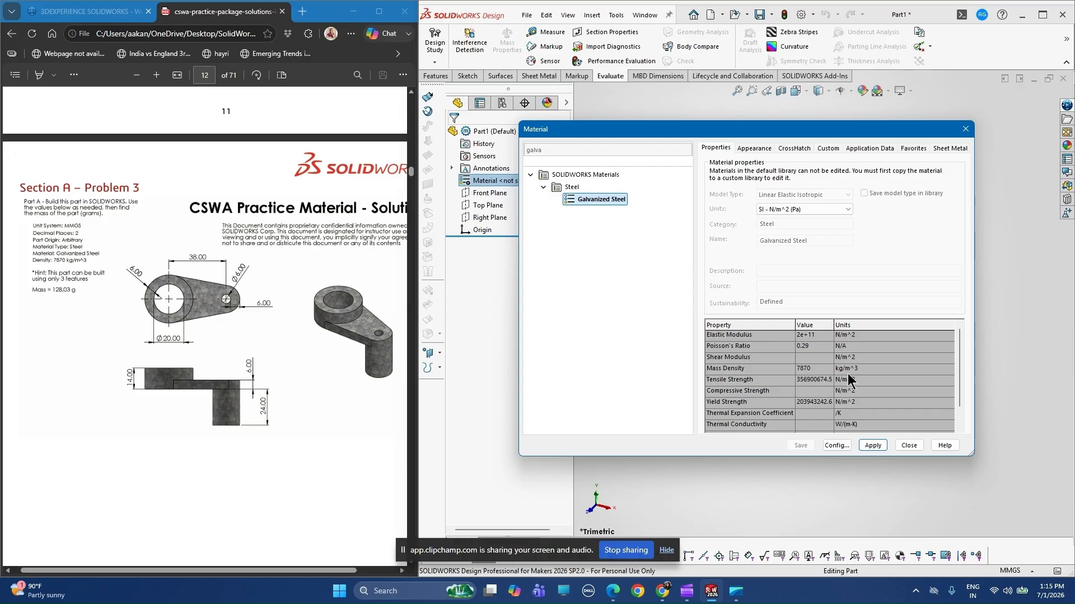
left_click(871, 448)
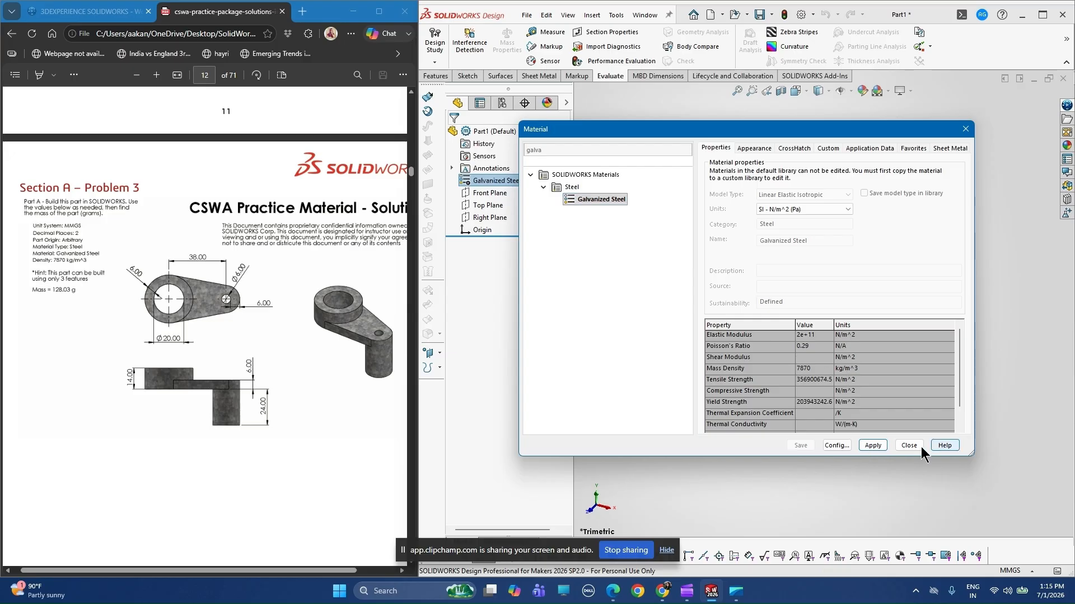
left_click(920, 447)
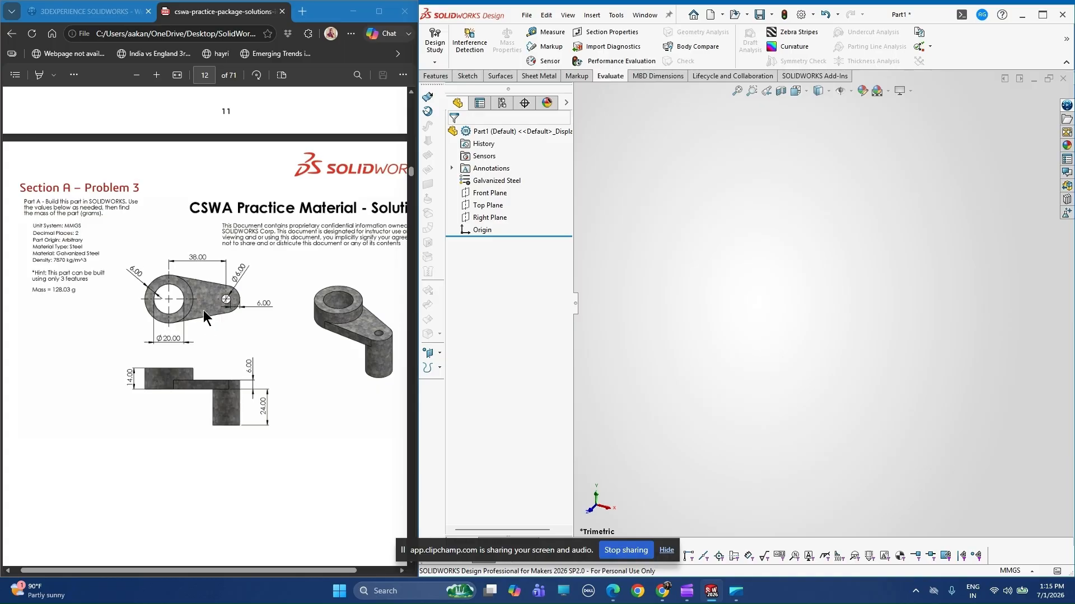
Start a sketch on the Top Plane and draw a circle of about 58 mm radius centred on the origin.
left_click(480, 207)
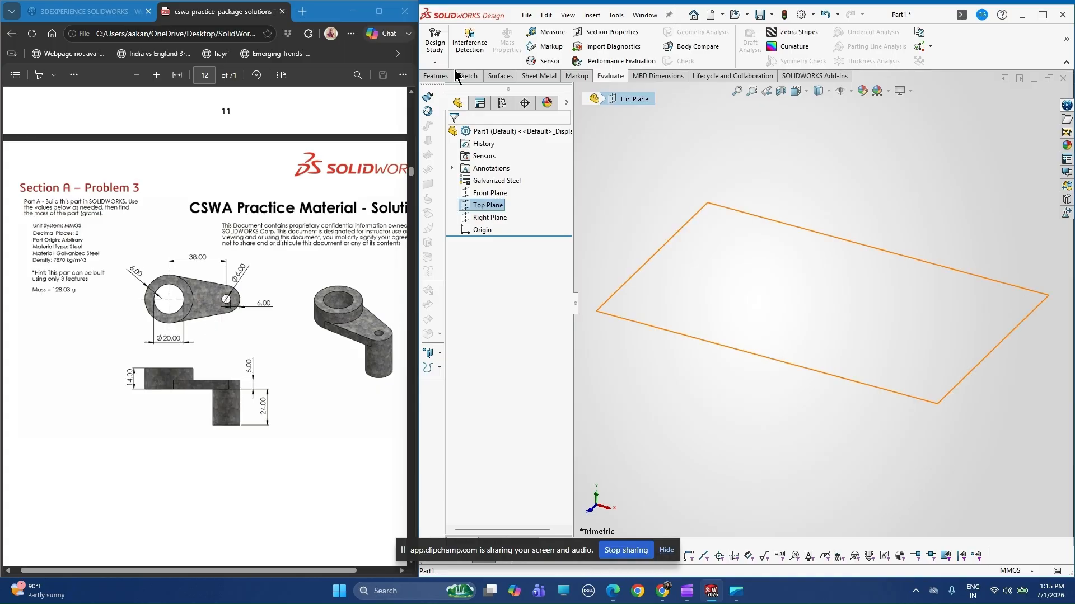
left_click(456, 73)
left_click(434, 39)
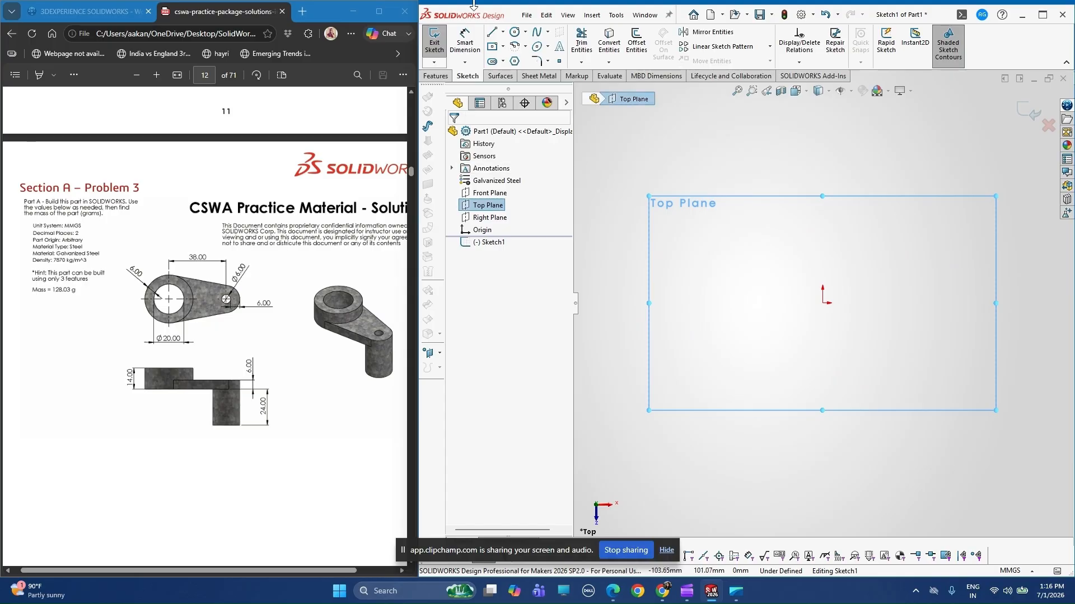
left_click(514, 34)
left_click(822, 302)
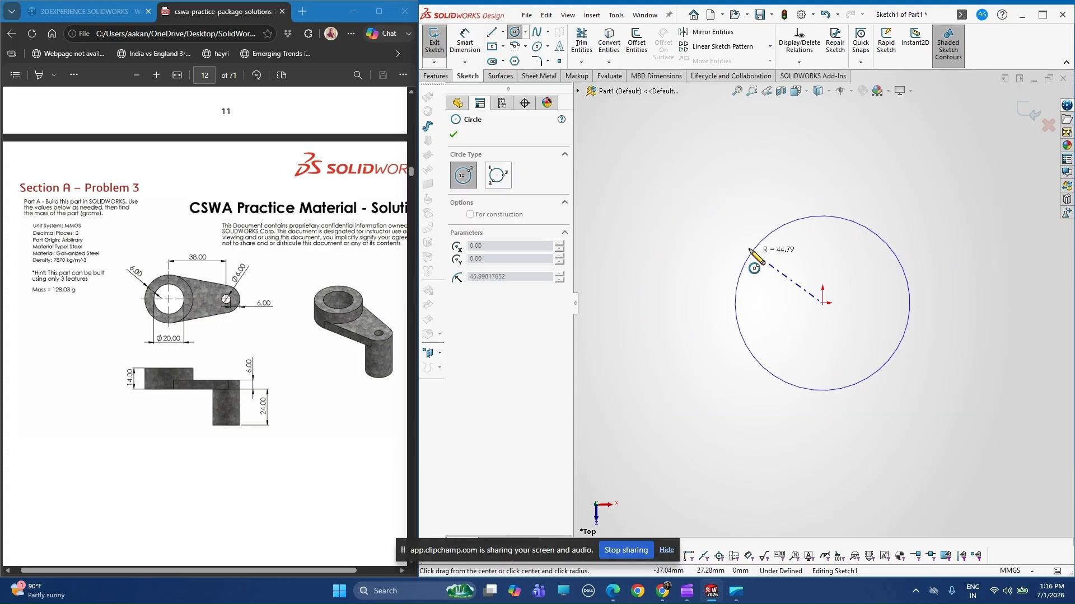
left_click(742, 222)
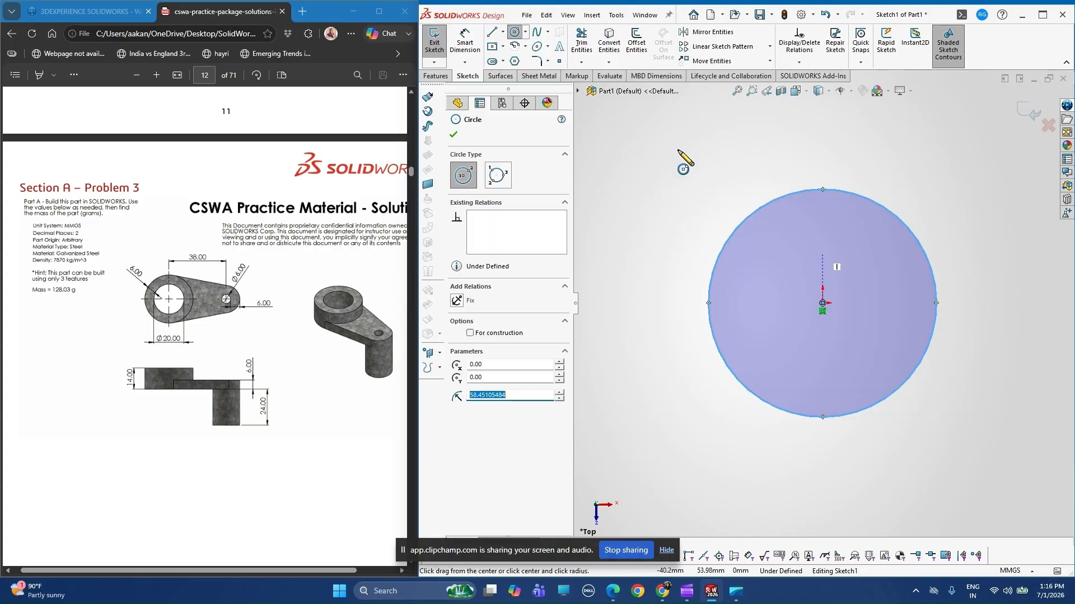
Dimension the origin-centred circle's diameter as 32 mm.
left_click(469, 54)
left_click(768, 410)
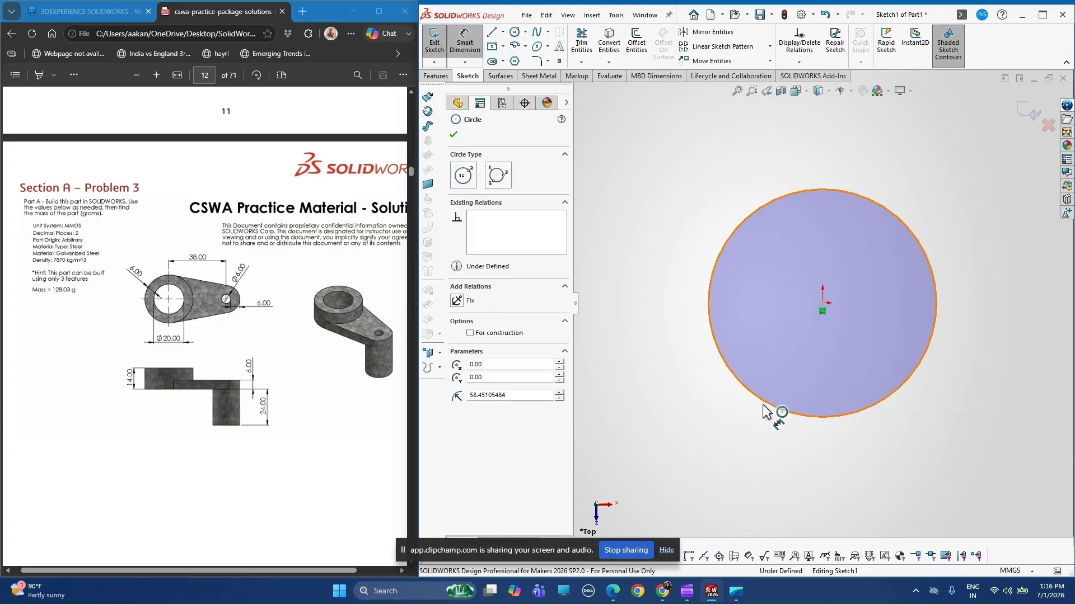
left_click(834, 470)
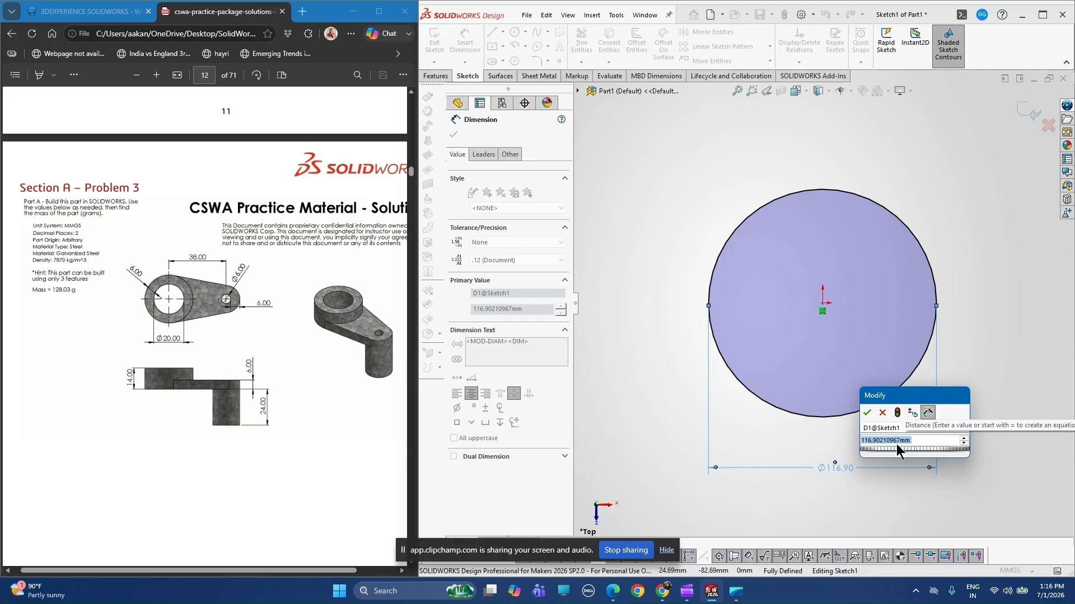
type("32")
key("Return")
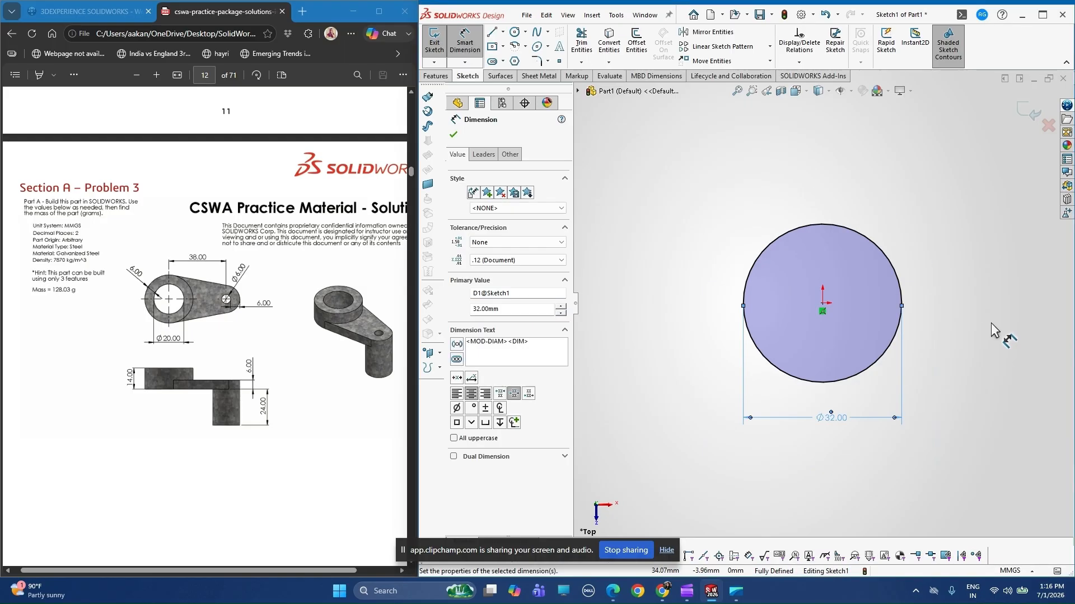
Sketch a second circle of about 7.8 mm radius, level with the origin and about 71 mm to its right.
scroll(991, 324, "down", 2)
scroll(991, 320, "up", 1)
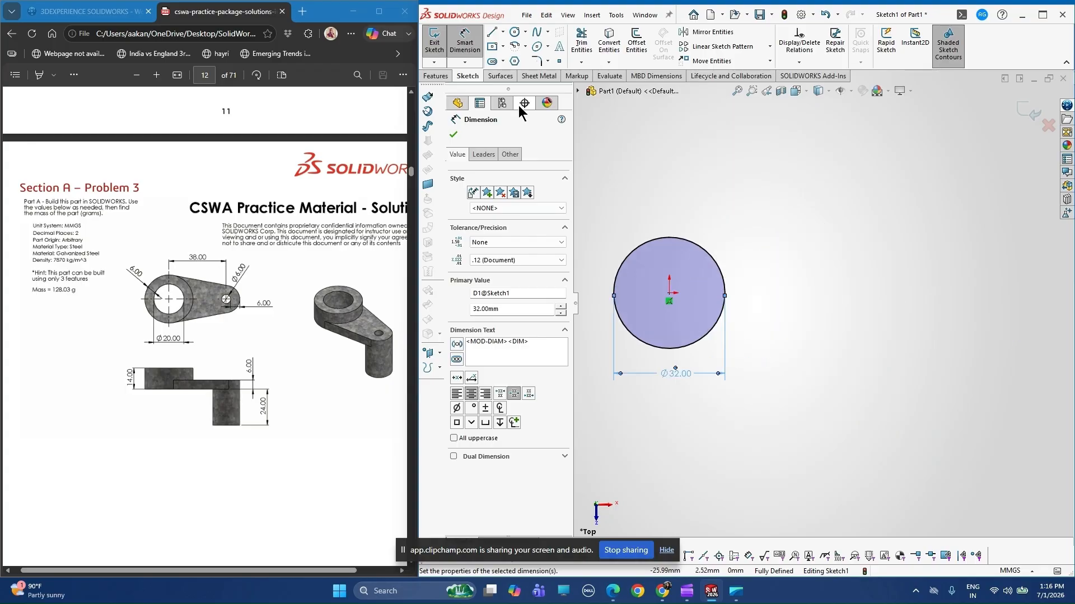
left_click(514, 31)
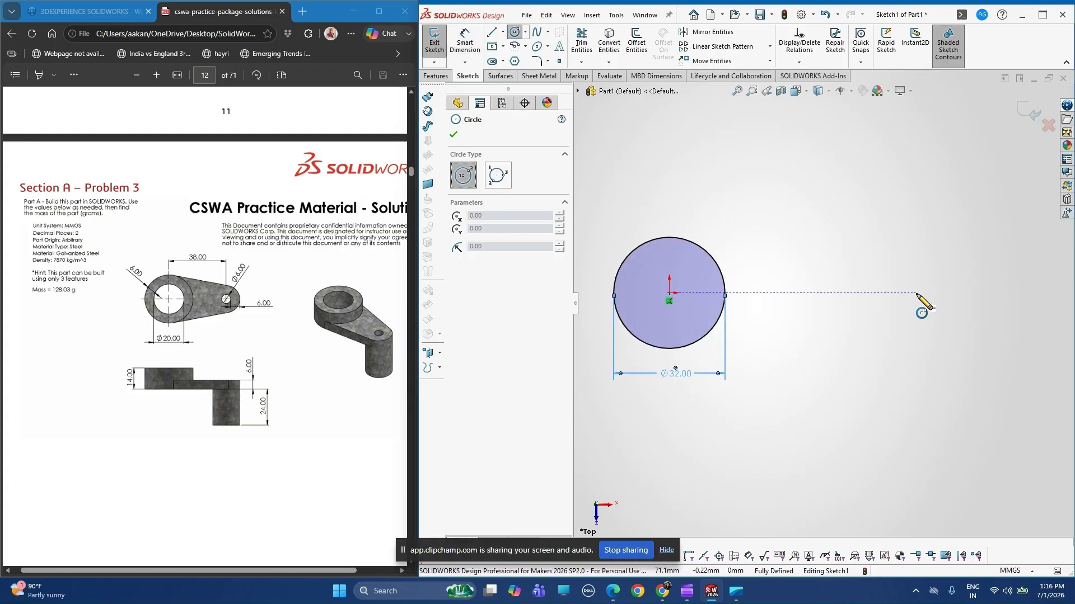
left_click(916, 293)
left_click(894, 276)
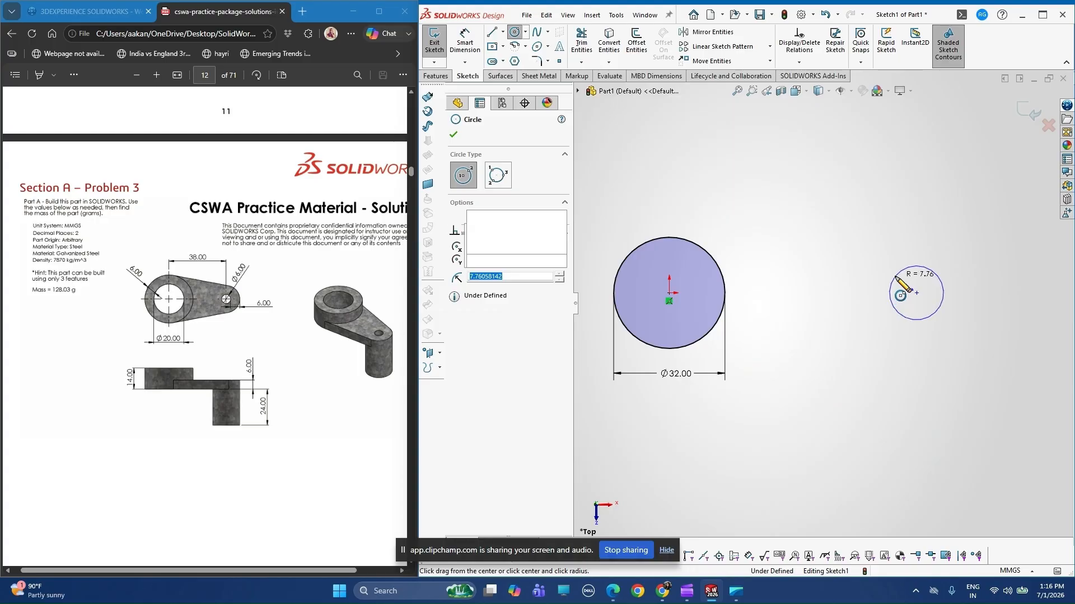
key("Escape")
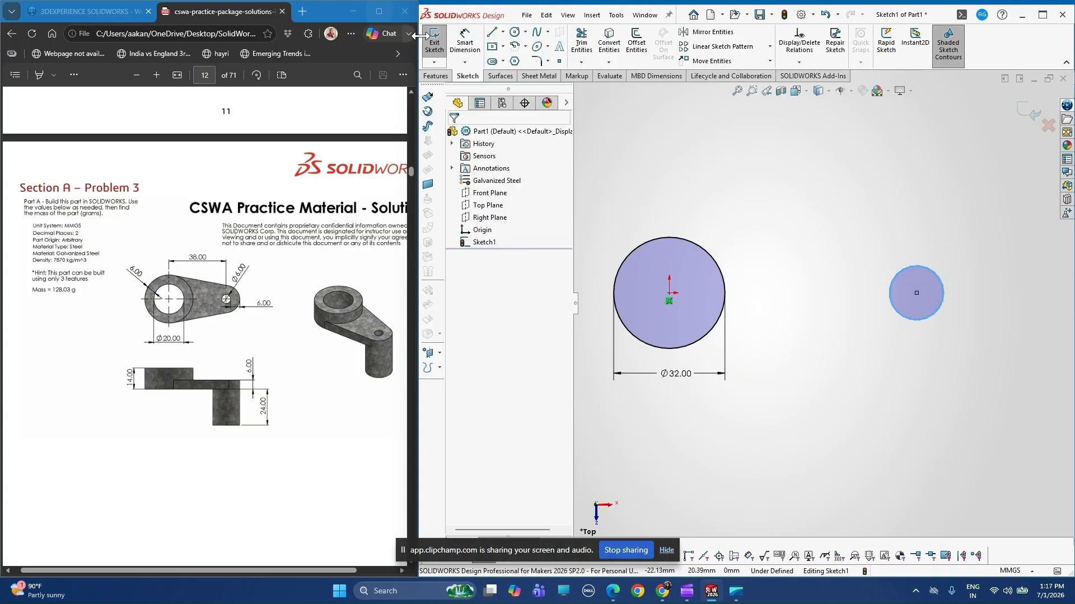
Dimension the smaller right-hand circle's diameter as 18 mm.
left_click(464, 42)
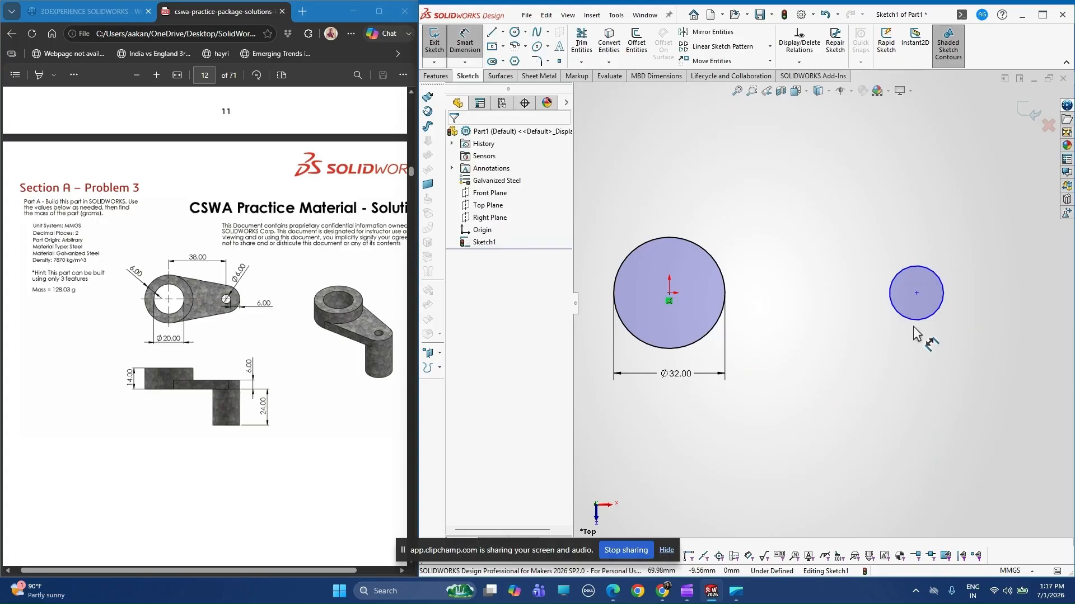
left_click(924, 347)
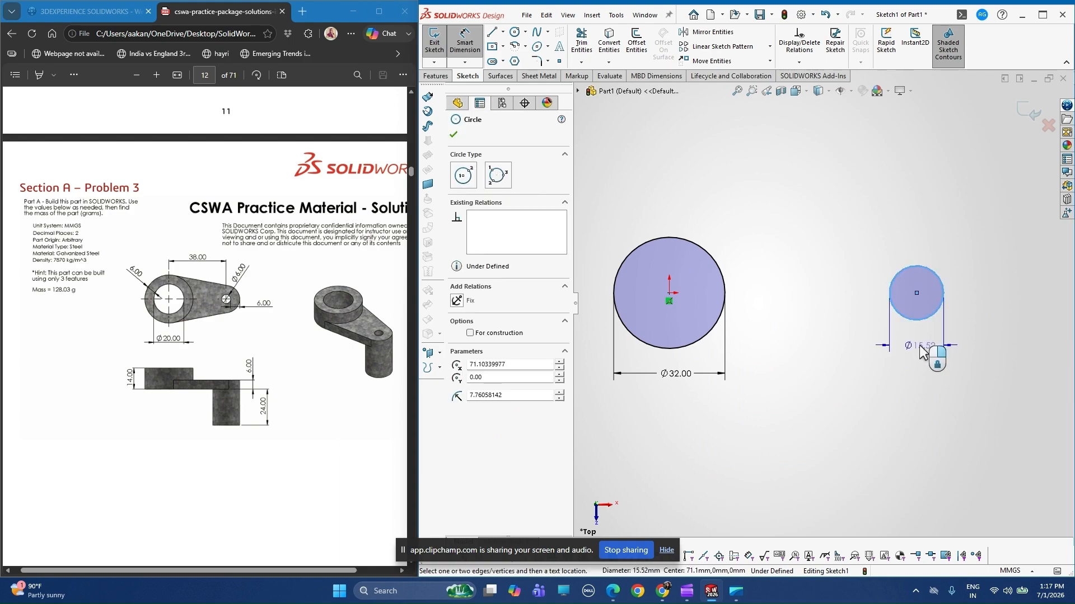
left_click(920, 348)
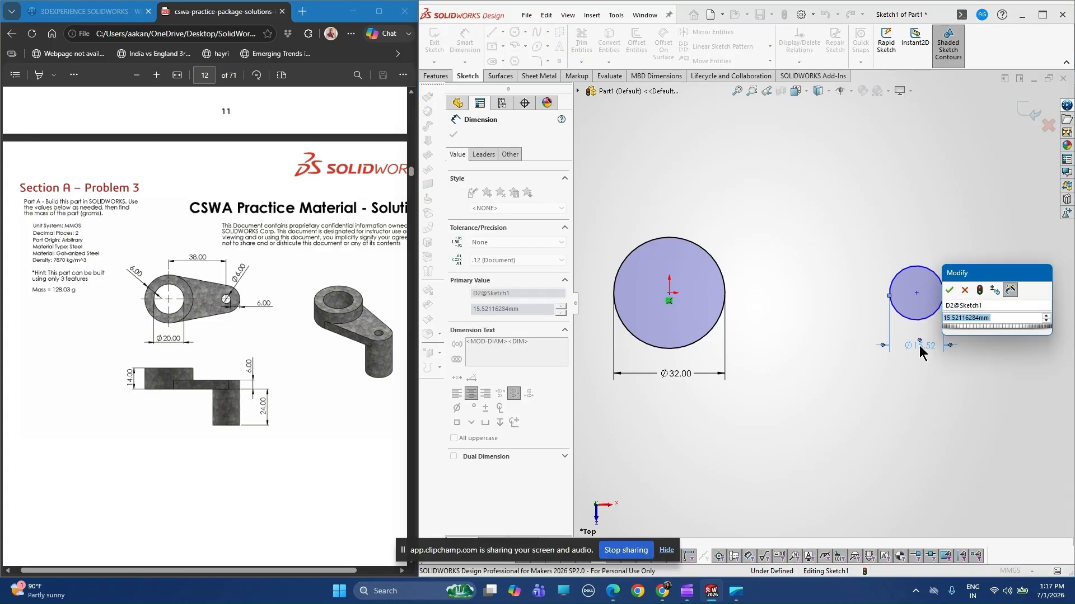
type("18")
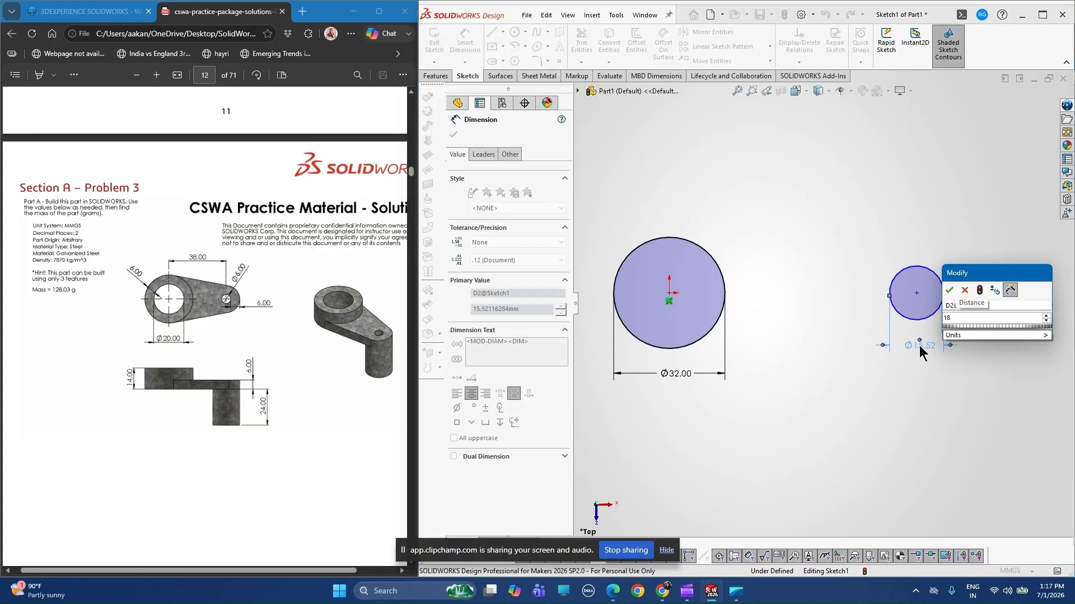
key("Return")
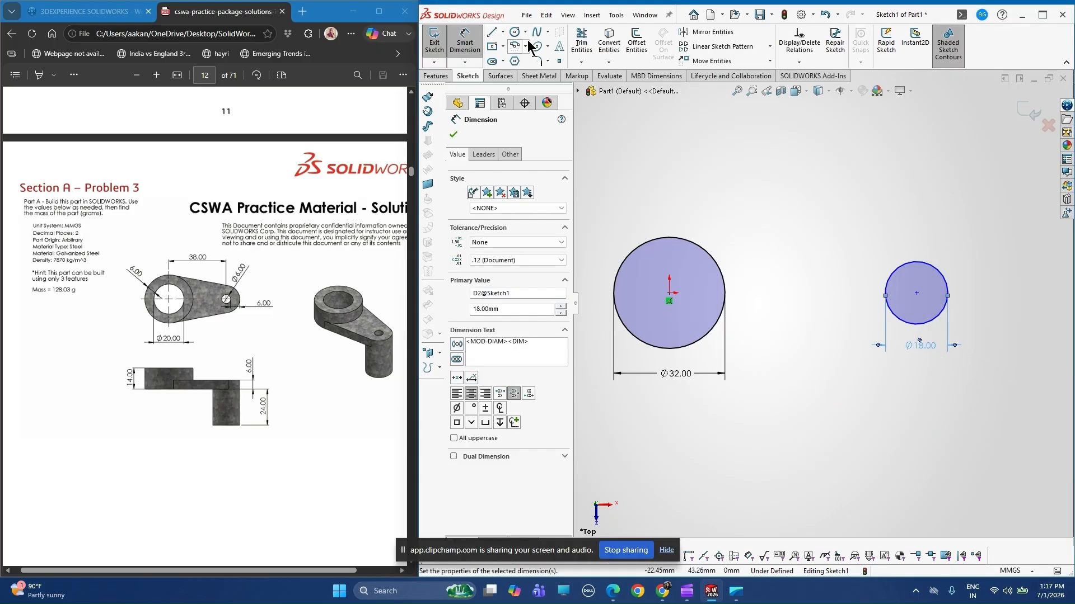
Sketch a sloping line about 104 mm long above both circles, descending from the 32 mm circle towards the 18 mm circle.
key("l")
left_click(616, 217)
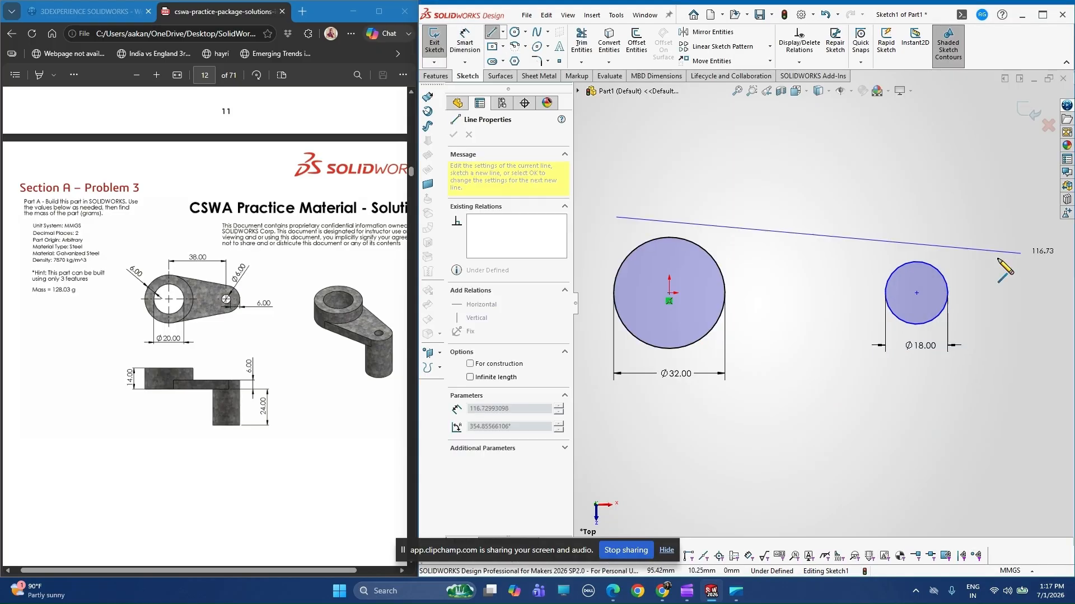
left_click(976, 263)
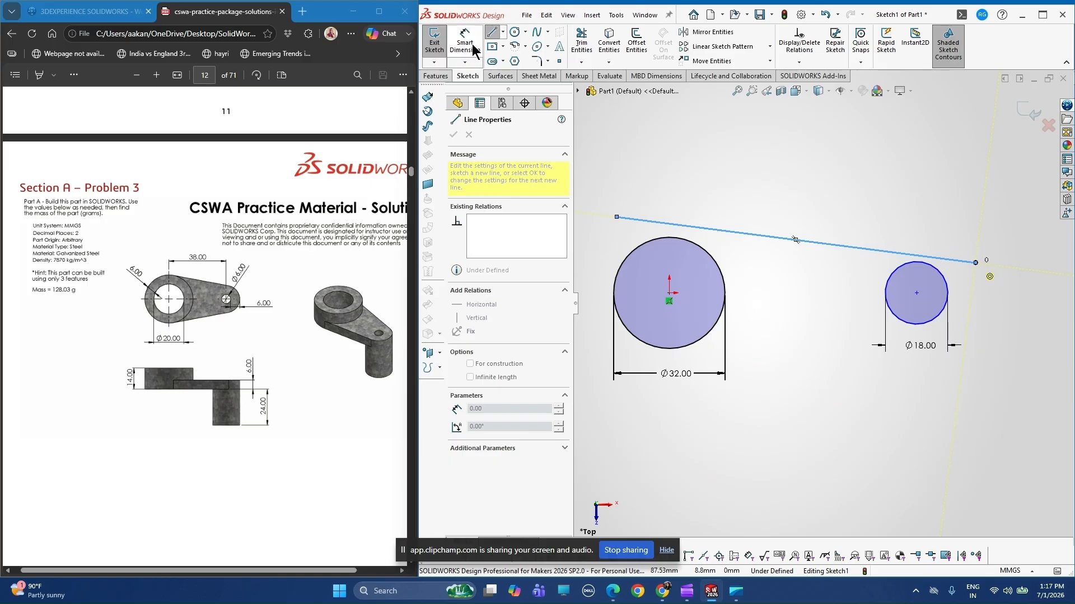
key("Escape")
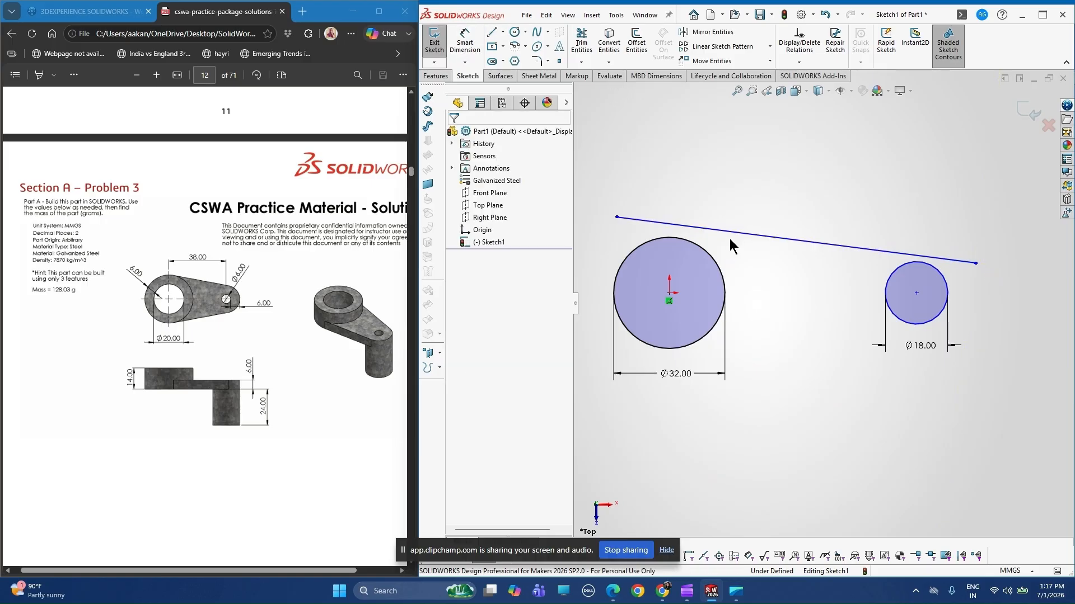
Make the sloping line tangent to both the 32 mm circle and the 18 mm circle.
left_click(729, 237)
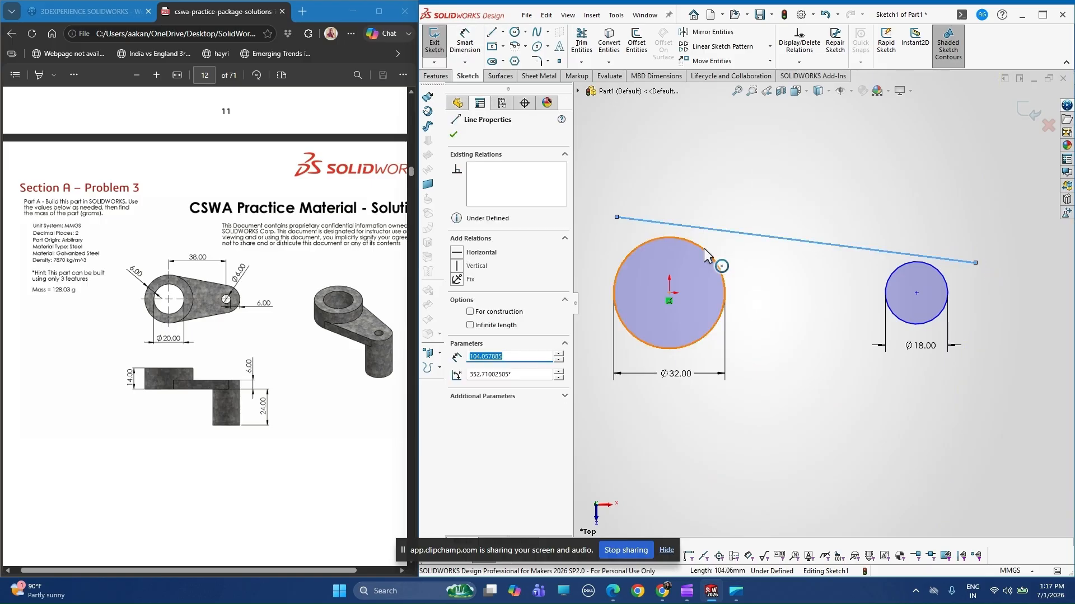
left_click(704, 247, "ctrl")
left_click(456, 315)
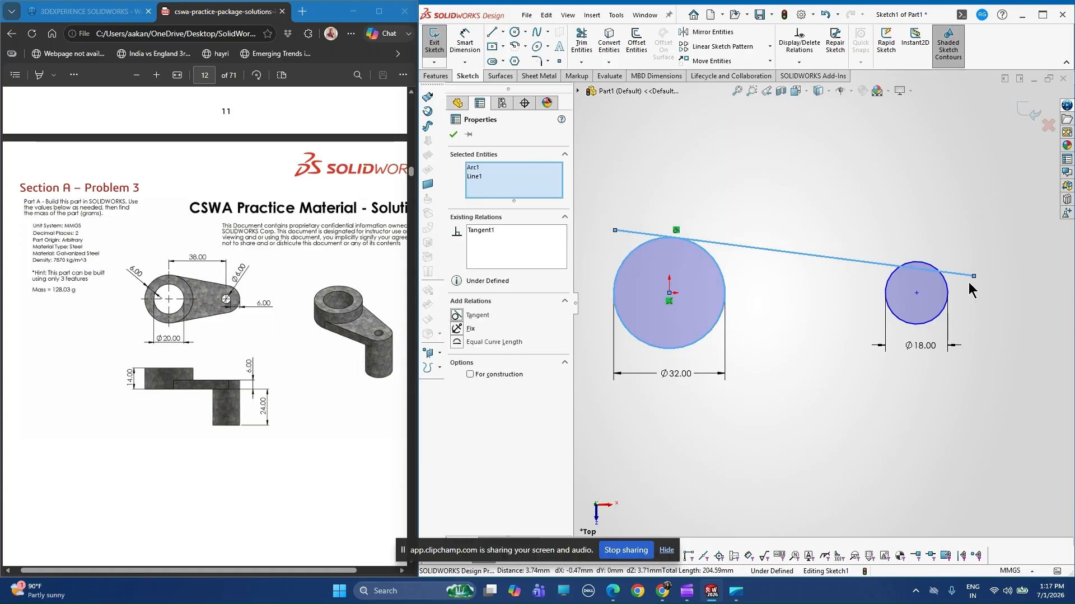
left_click(925, 269, "ctrl")
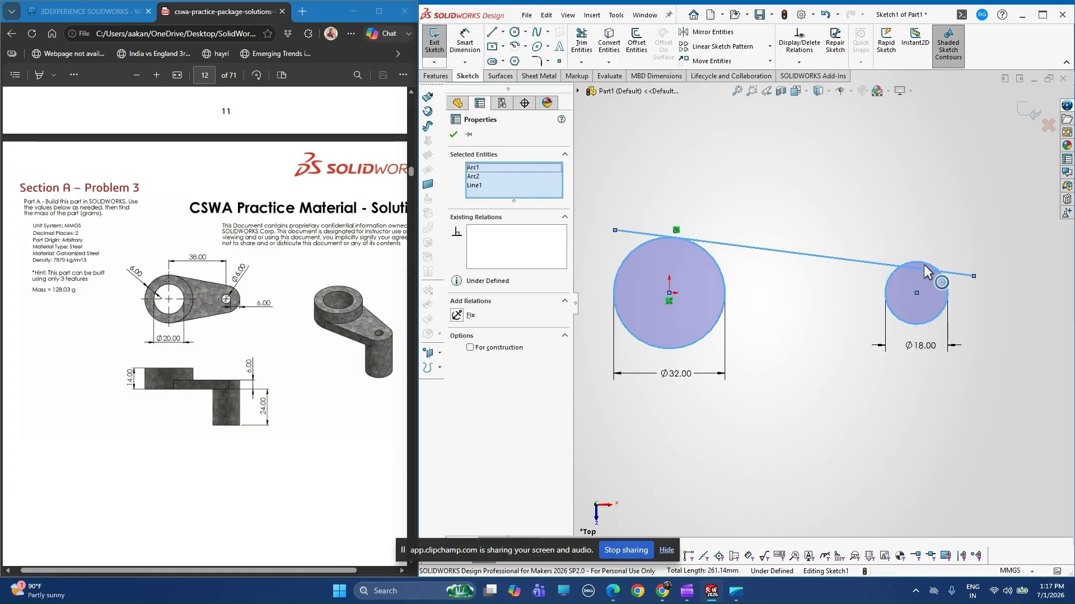
key("Escape")
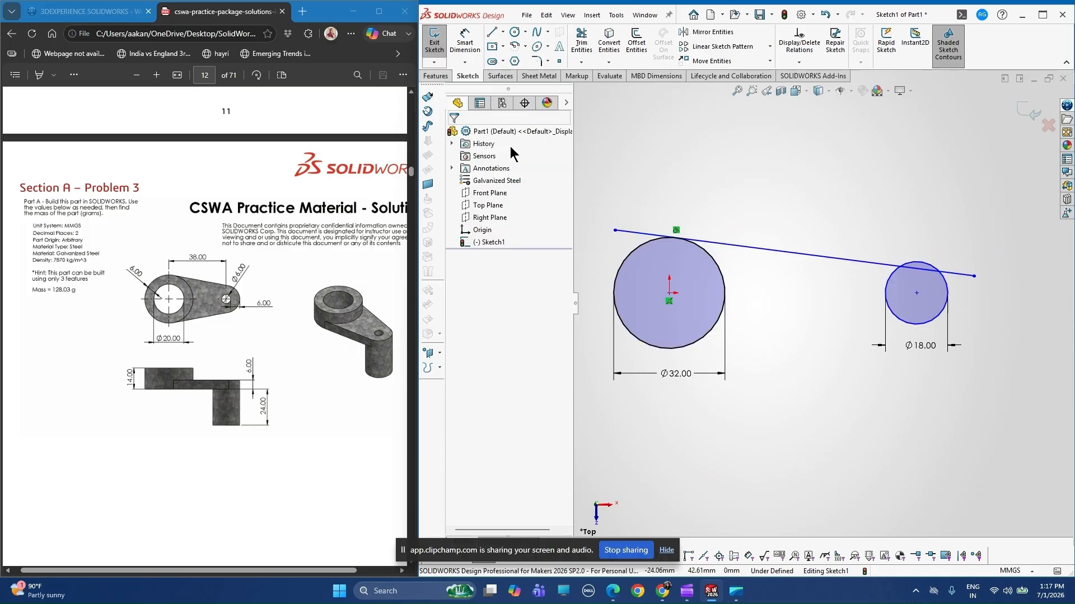
left_click(883, 267)
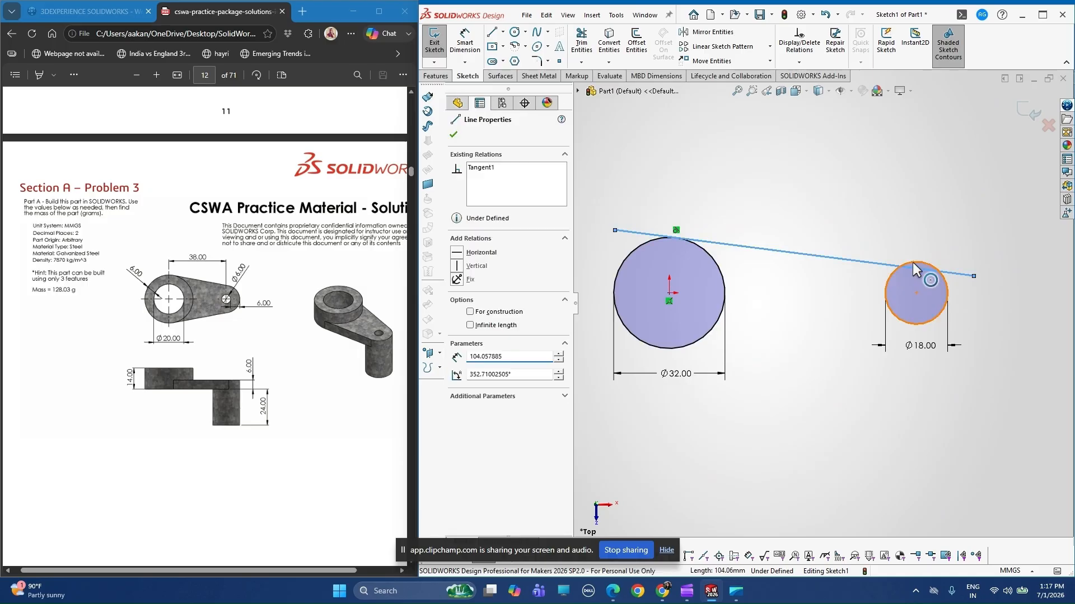
left_click(912, 262, "ctrl")
left_click(458, 314)
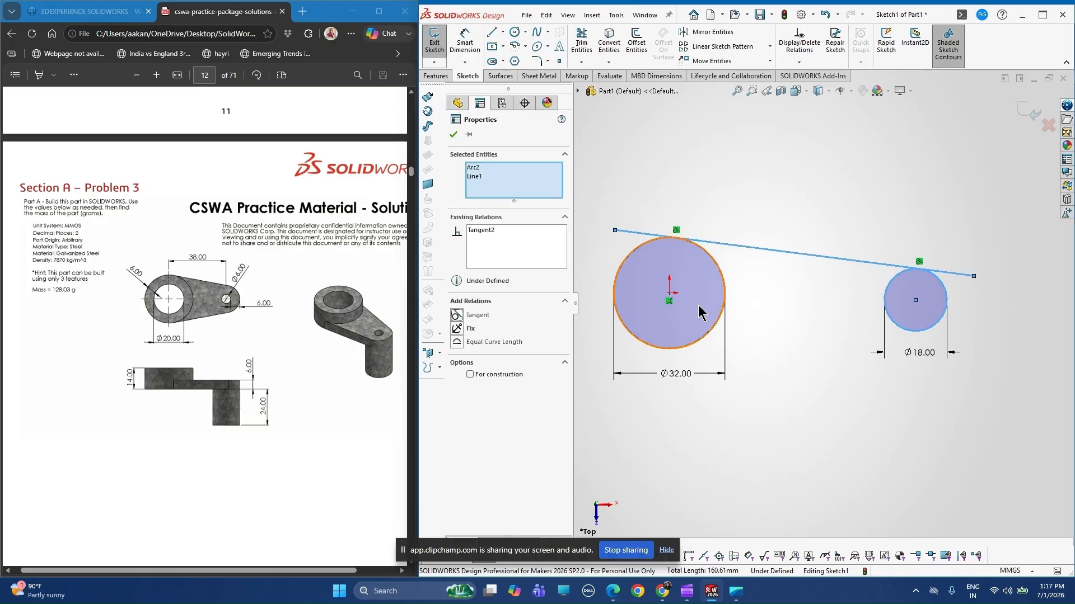
Trim both overhanging ends of the sloping line back to its tangent points on the two circles.
left_click(579, 42)
scroll(650, 207, "down", 3)
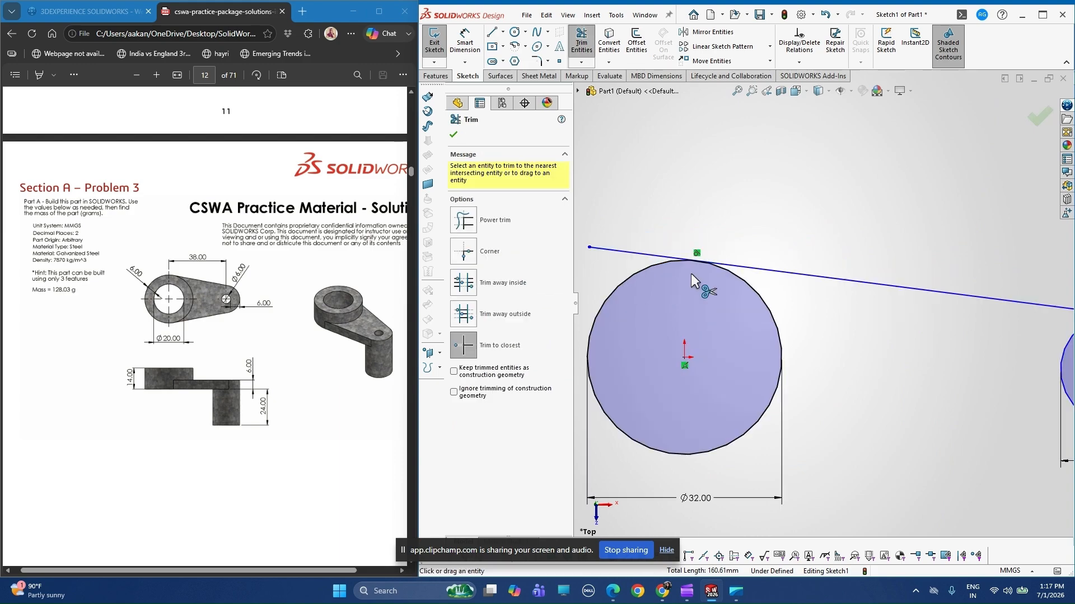
left_click(669, 258)
scroll(989, 377, "up", 3)
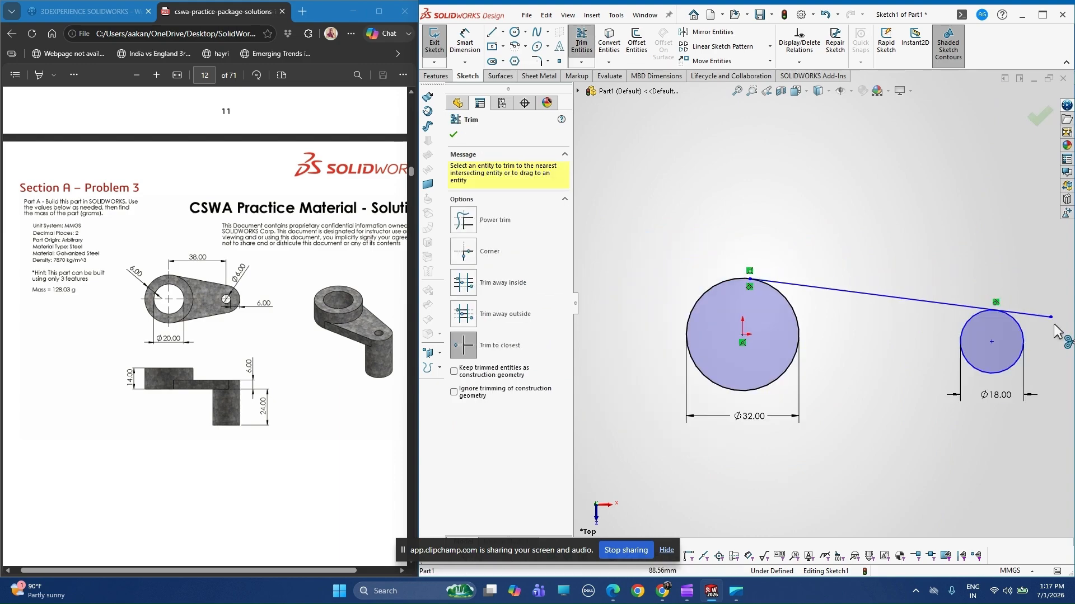
scroll(1053, 324, "down", 2)
left_click(995, 304)
scroll(824, 303, "up", 2)
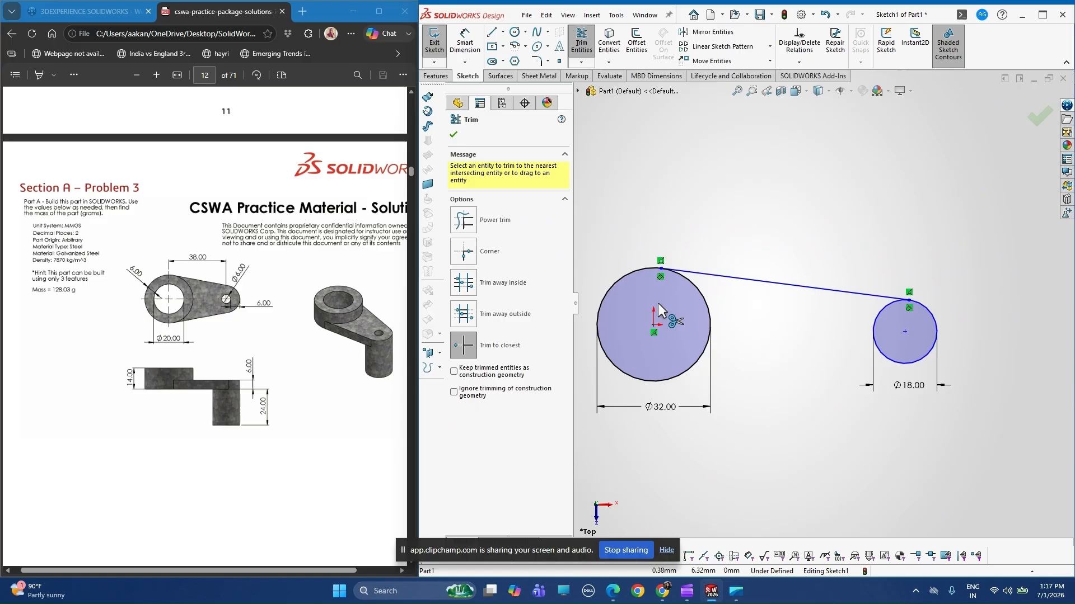
scroll(657, 303, "up", 1)
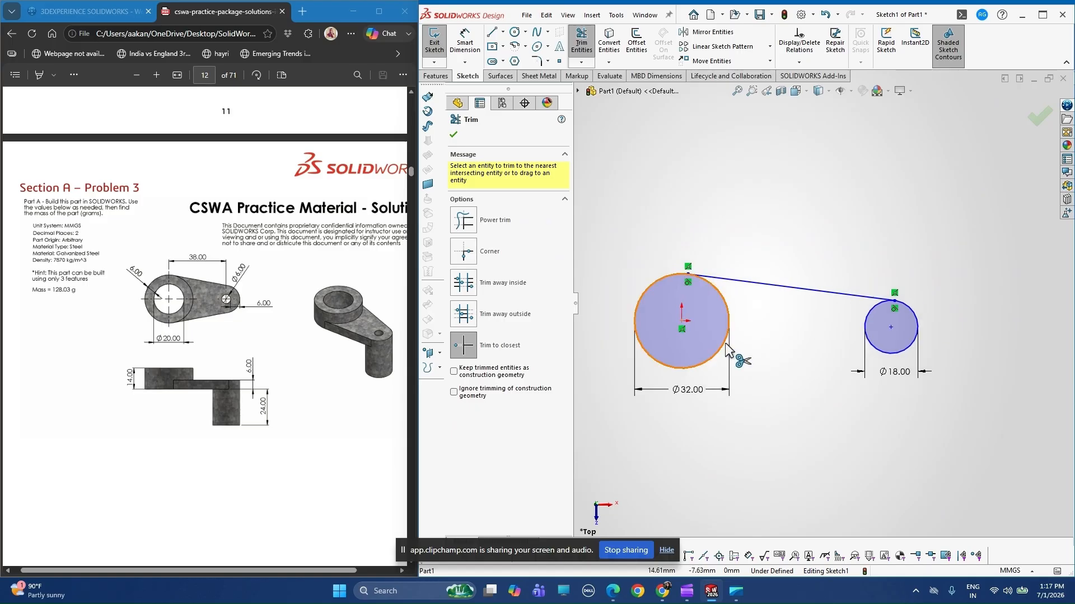
left_click(514, 32)
left_click(682, 322)
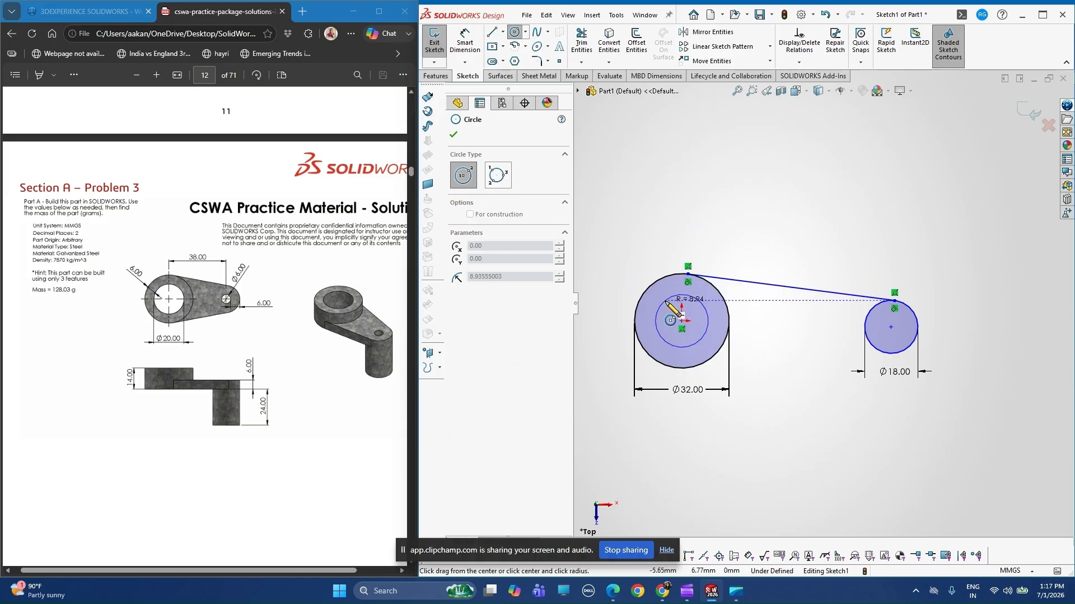
left_click(666, 302)
left_click(463, 49)
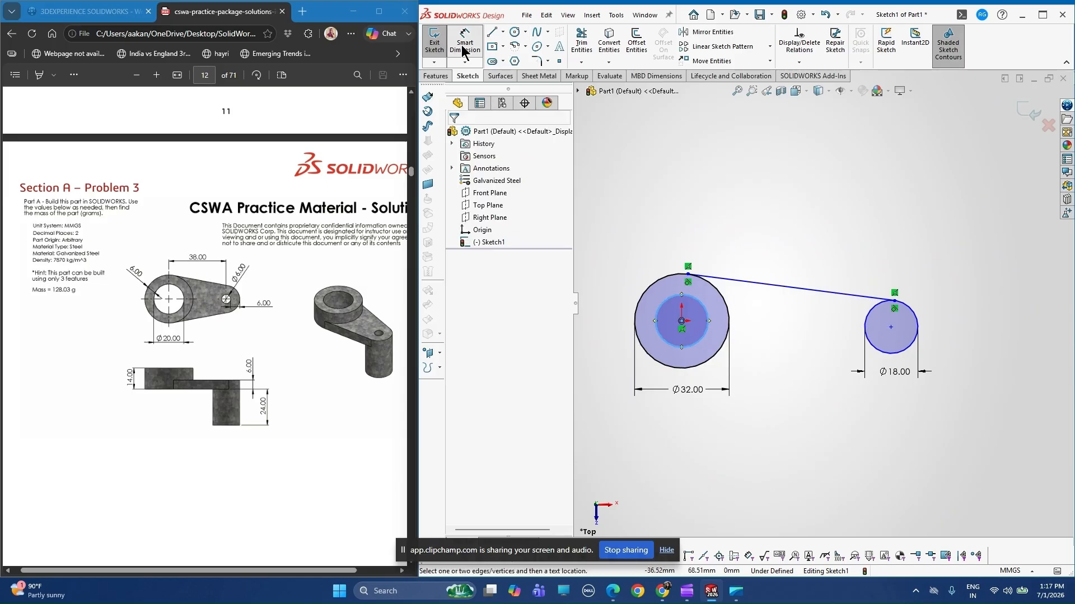
left_click(683, 345)
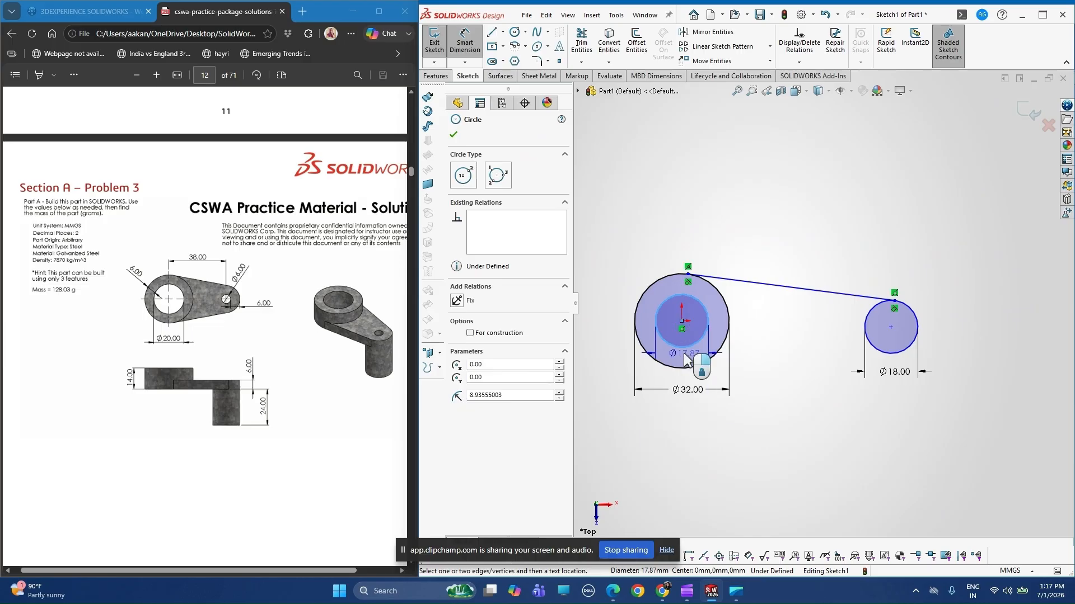
key("Escape")
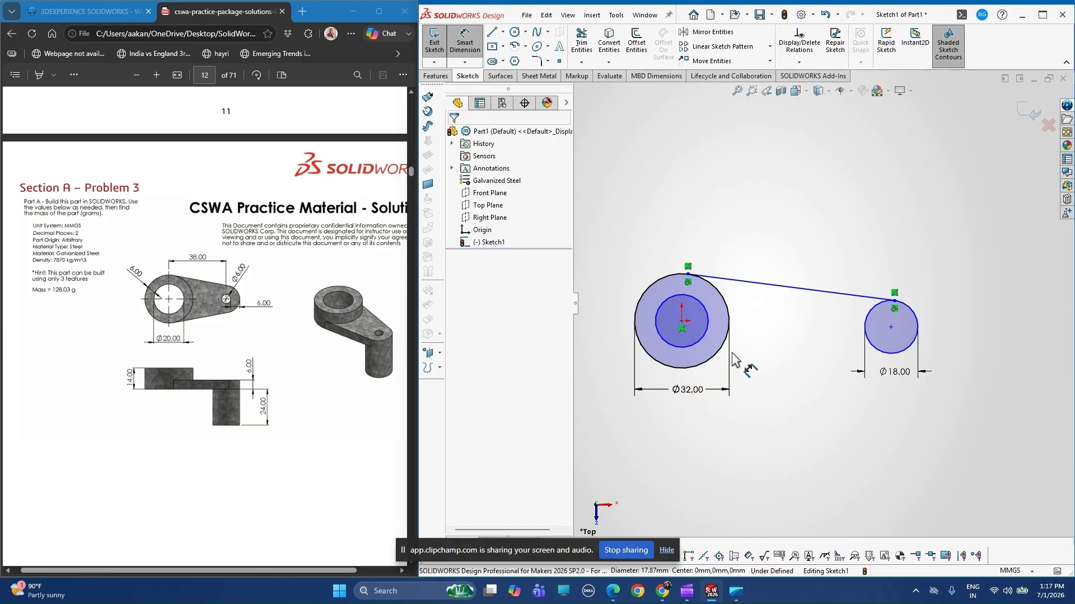
left_click(684, 345)
key("Delete")
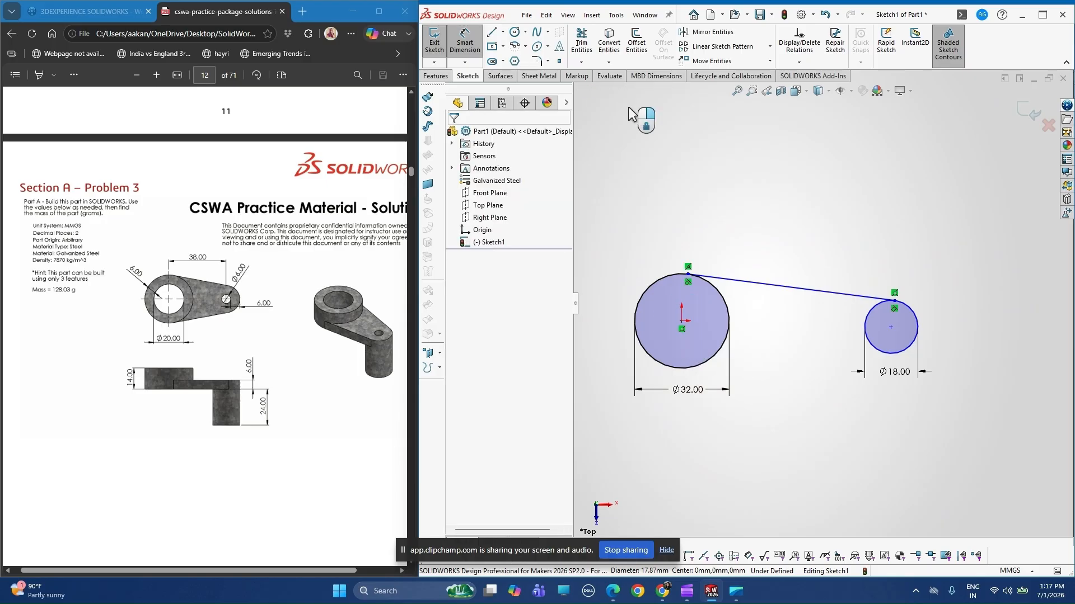
Offset the 32 mm circle inward by 6 mm.
left_click(639, 59)
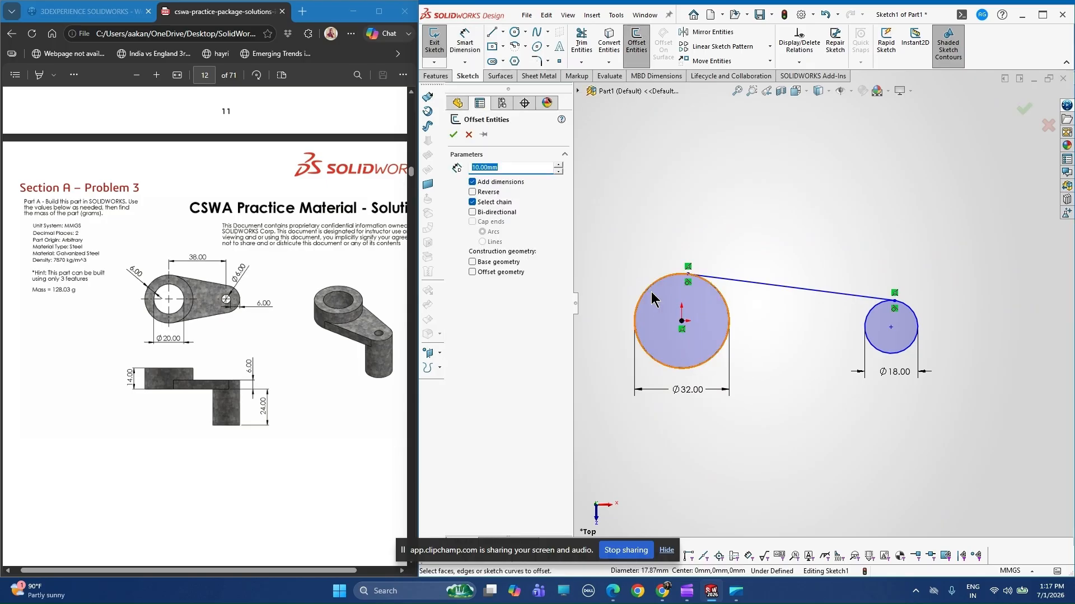
left_click(649, 298)
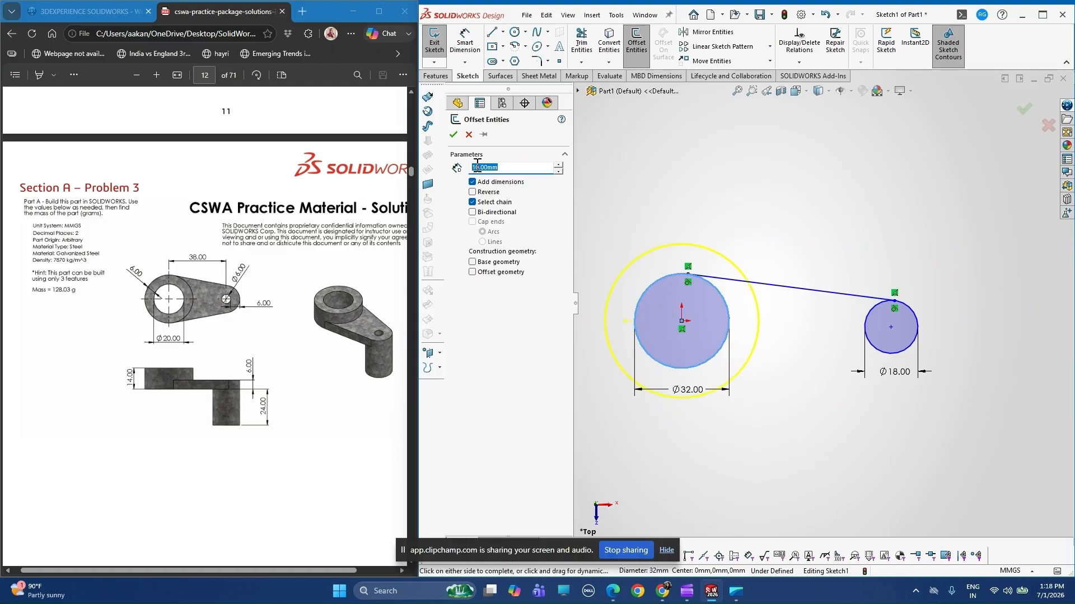
left_click(480, 167)
key("ctrl+a")
type("6")
key("Return")
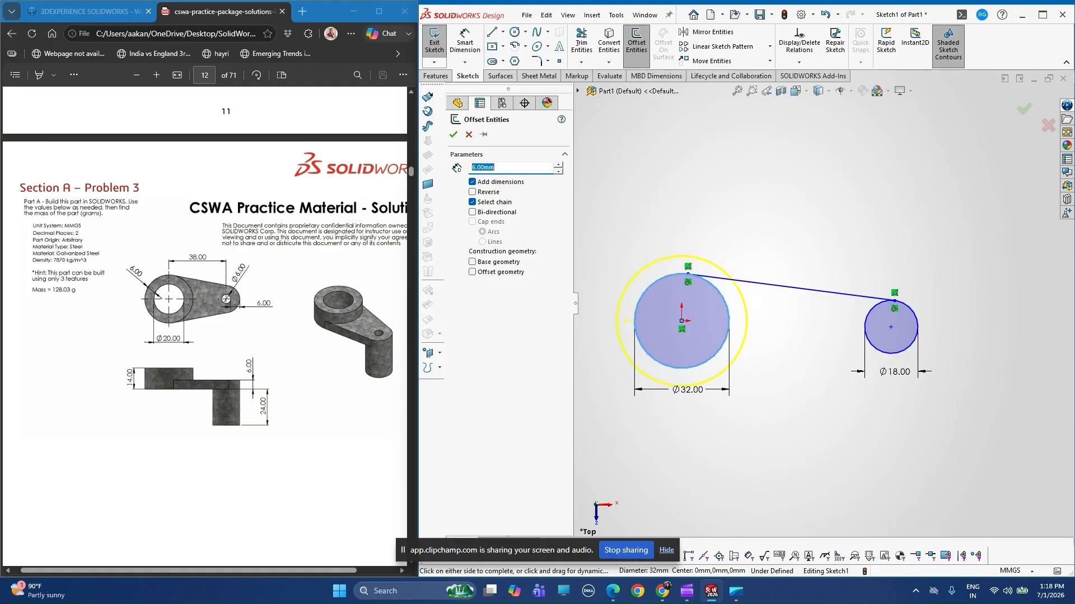
left_click(471, 192)
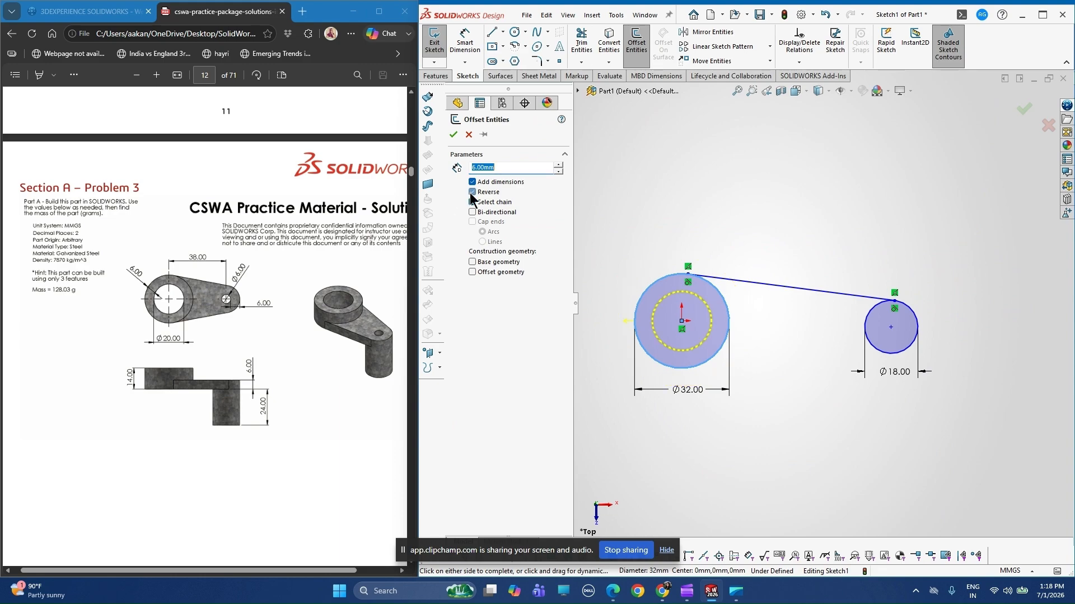
left_click(453, 135)
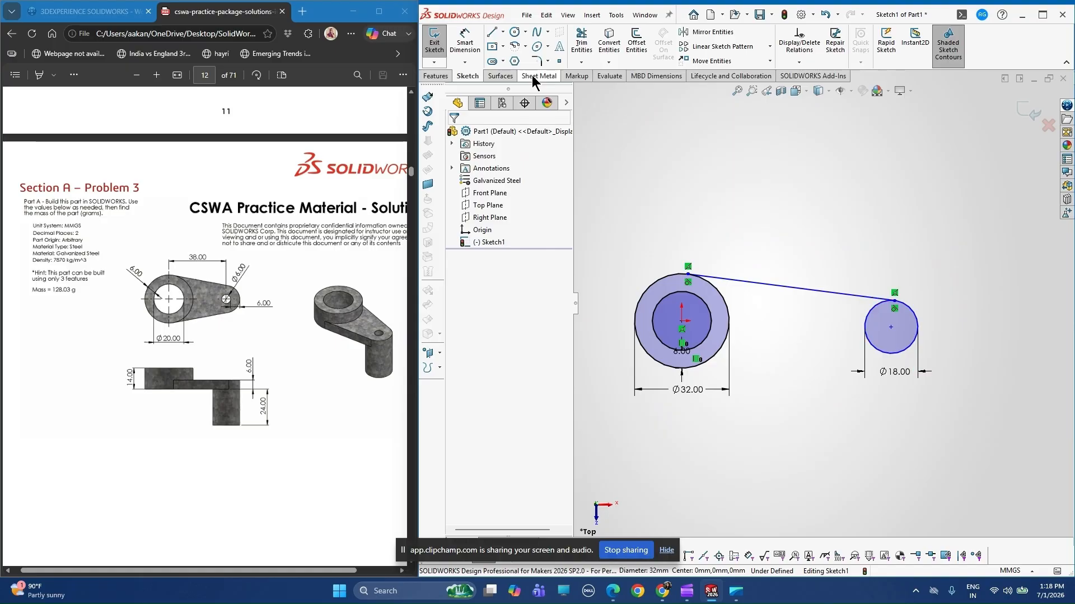
Sketch a centerline about 92 mm long from outside the 32 mm circle, across it, to the centre of the 18 mm circle.
left_click(502, 32)
left_click(509, 60)
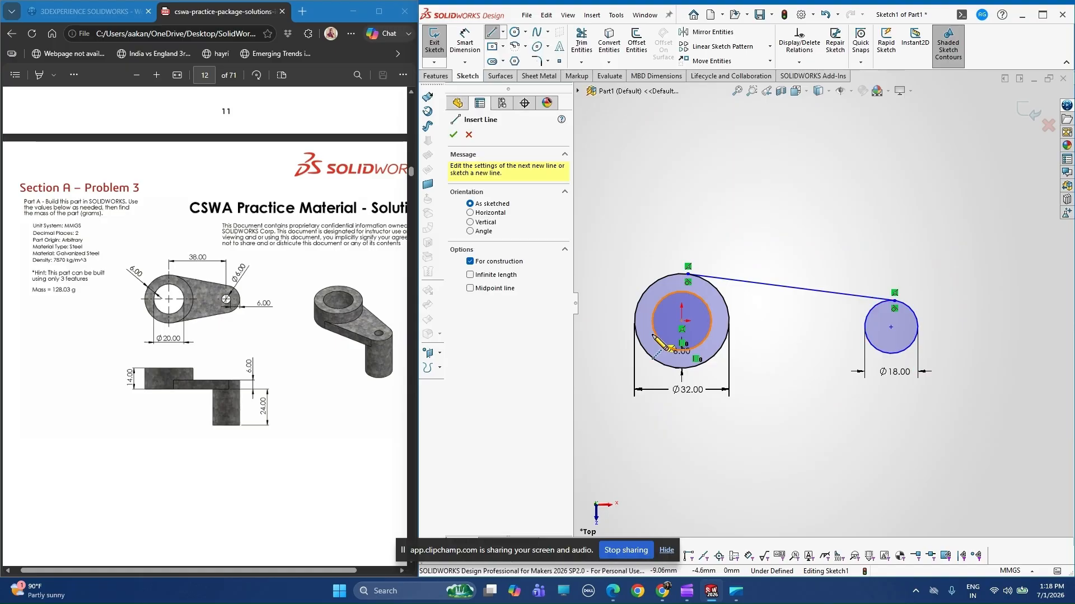
left_click(620, 321)
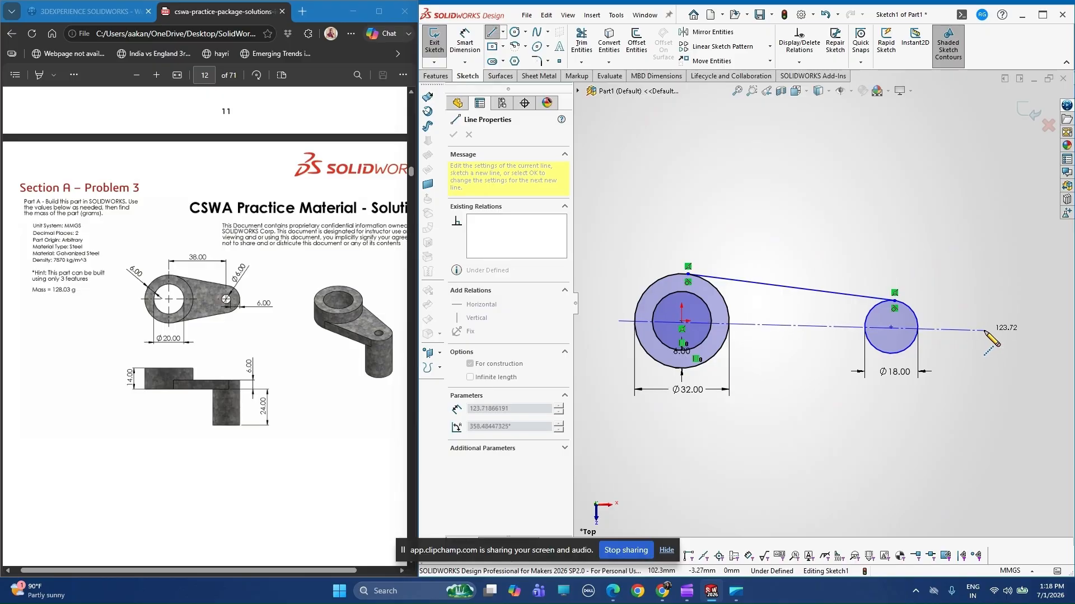
left_click(891, 327)
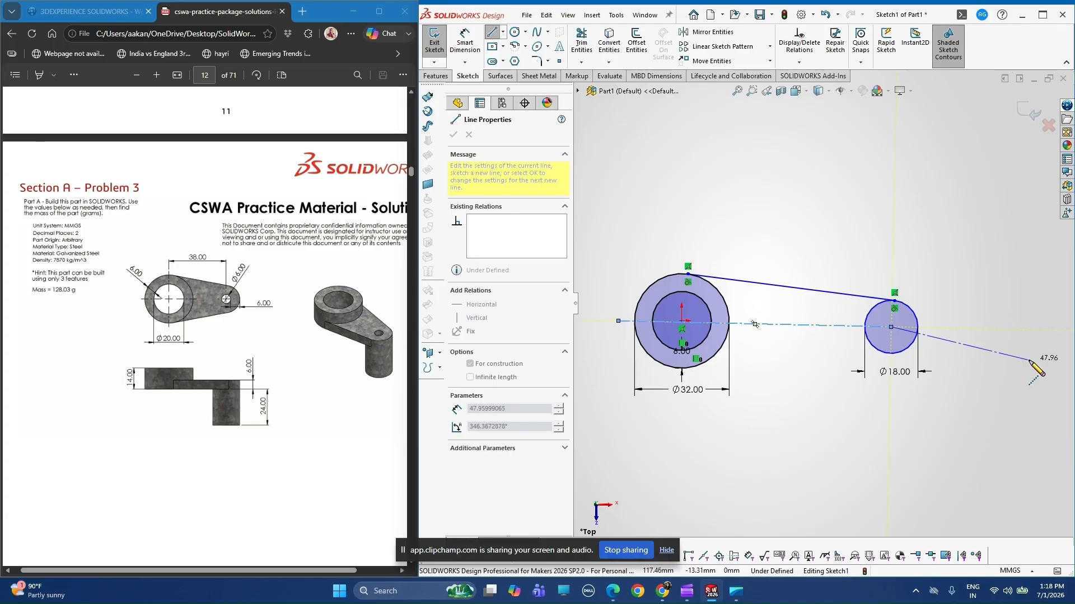
key("Escape")
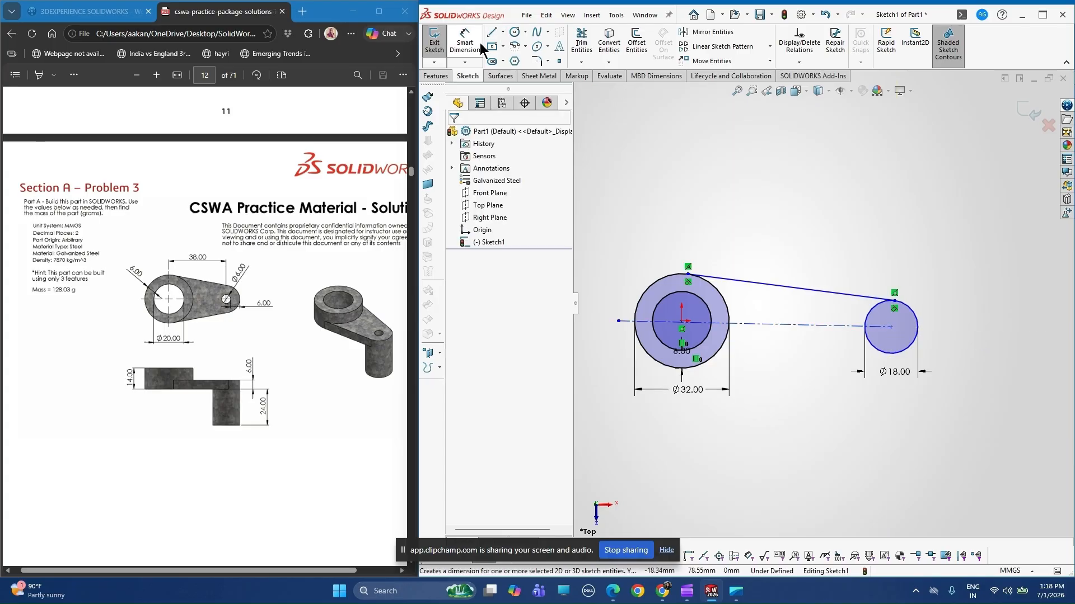
Mirror the tangent line about the centerline, keeping the original.
left_click(737, 36)
left_click(747, 282)
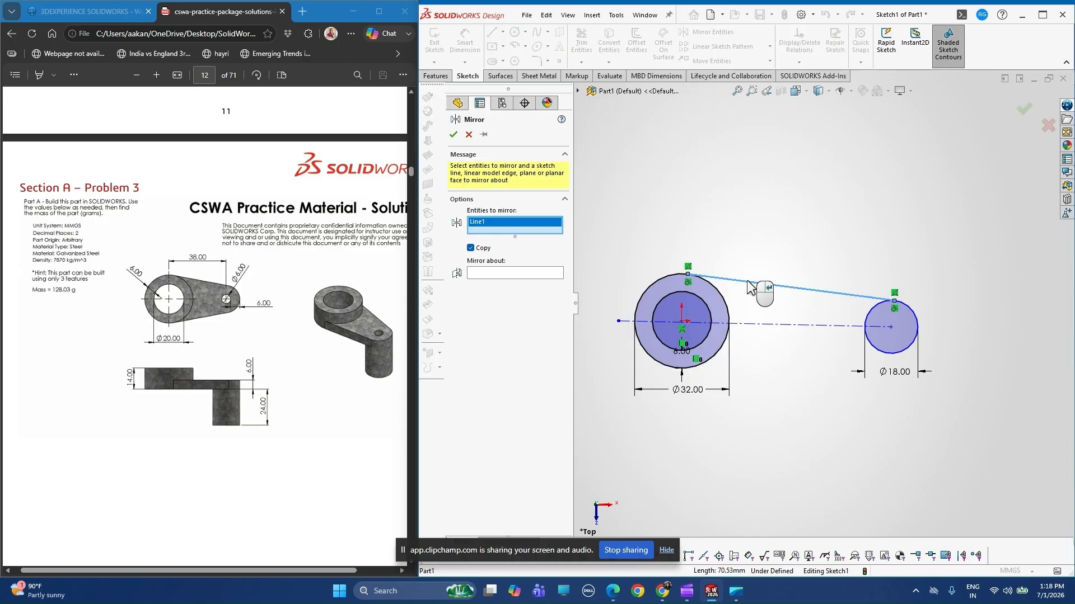
left_click(538, 274)
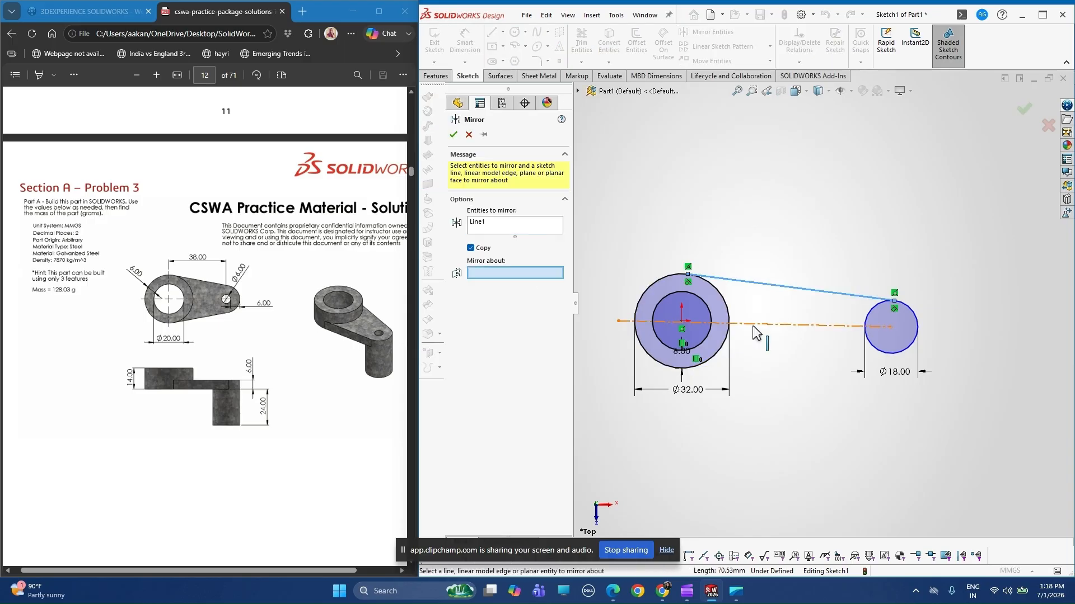
left_click(754, 326)
left_click(453, 135)
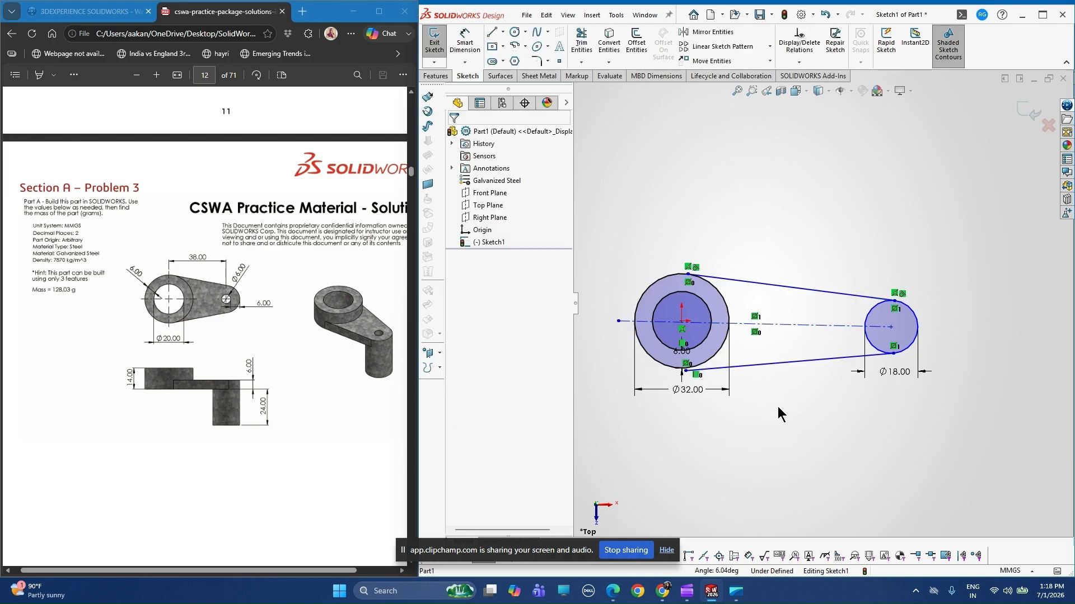
Make the centerline coincident with the centre of the 32 mm circle.
scroll(778, 406, "down", 2)
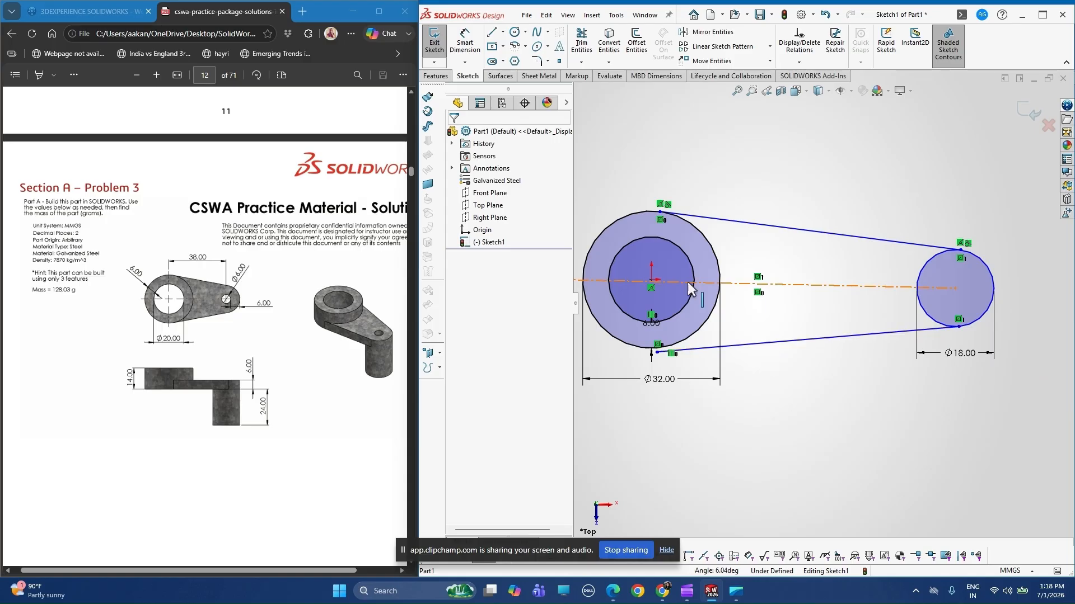
left_click(751, 286)
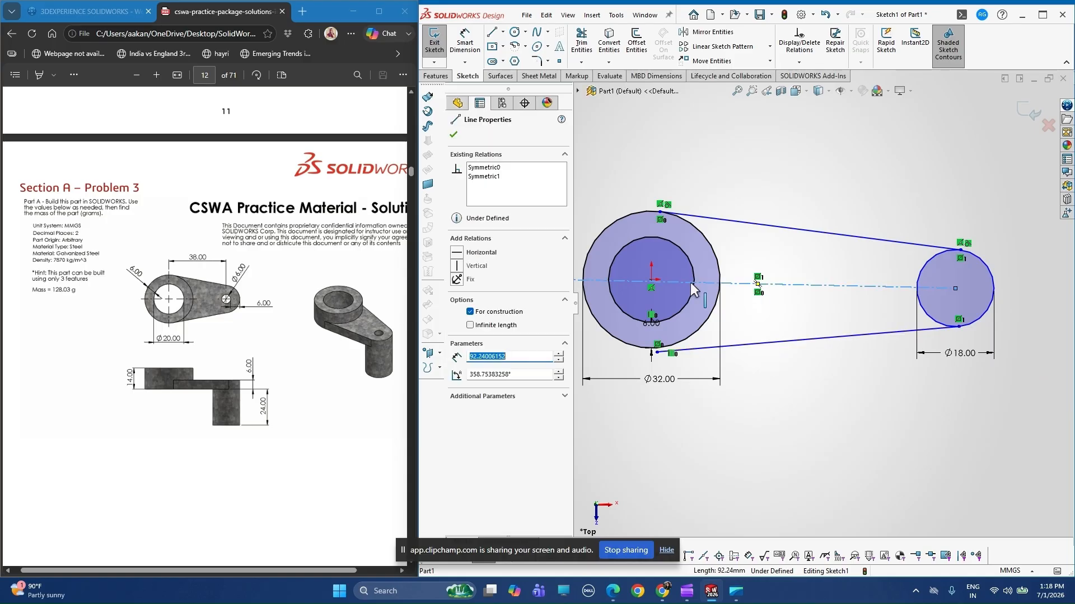
left_click(650, 281, "ctrl")
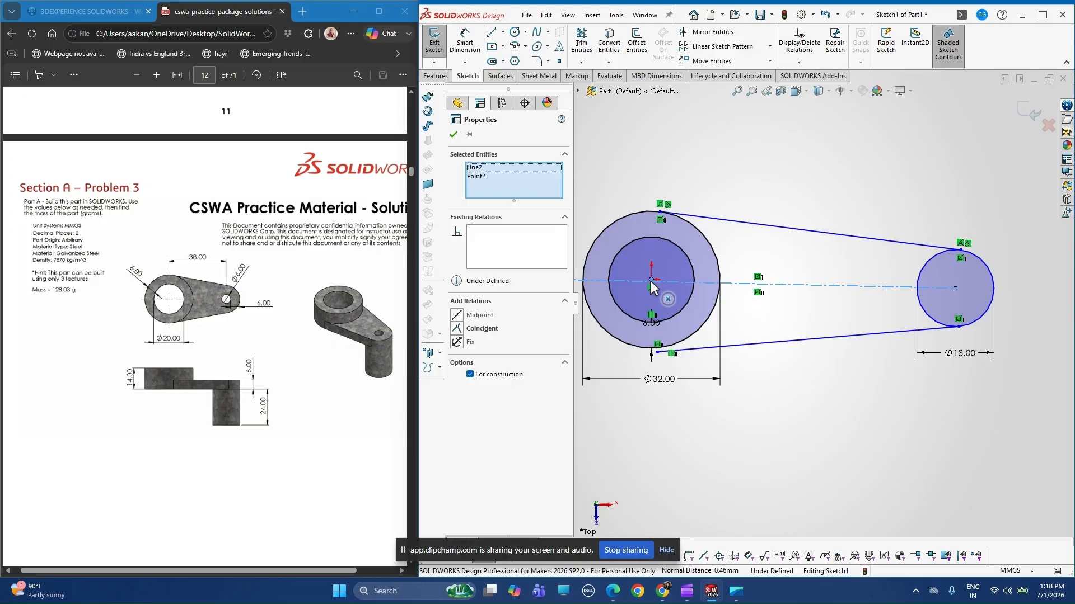
left_click(468, 331)
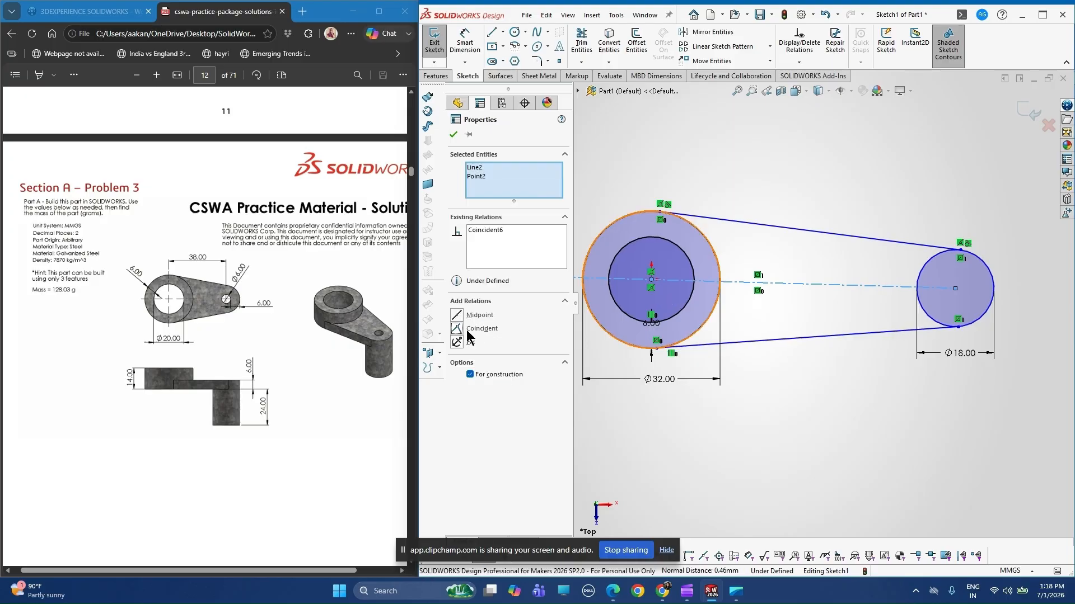
left_click(454, 135)
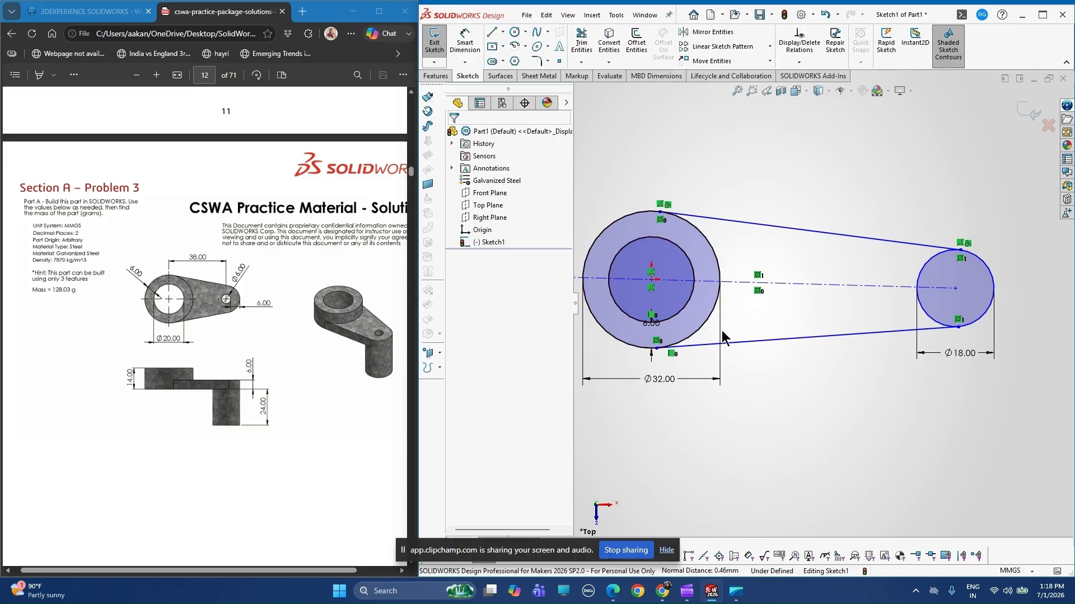
Make the lower mirrored line tangent to both the 32 mm circle and the 18 mm circle.
left_click(688, 346)
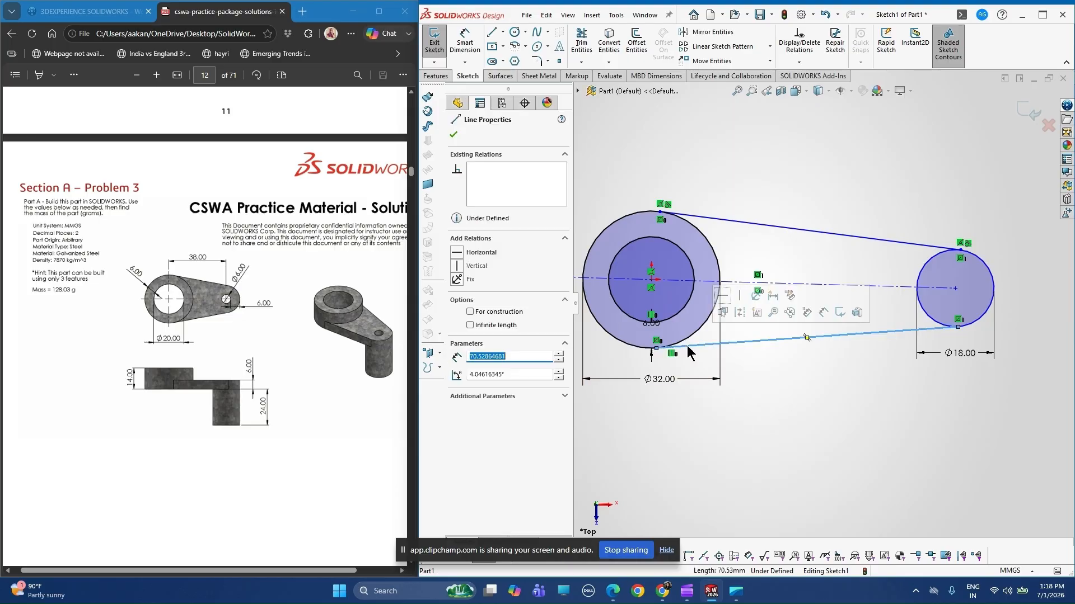
left_click(635, 353, "ctrl")
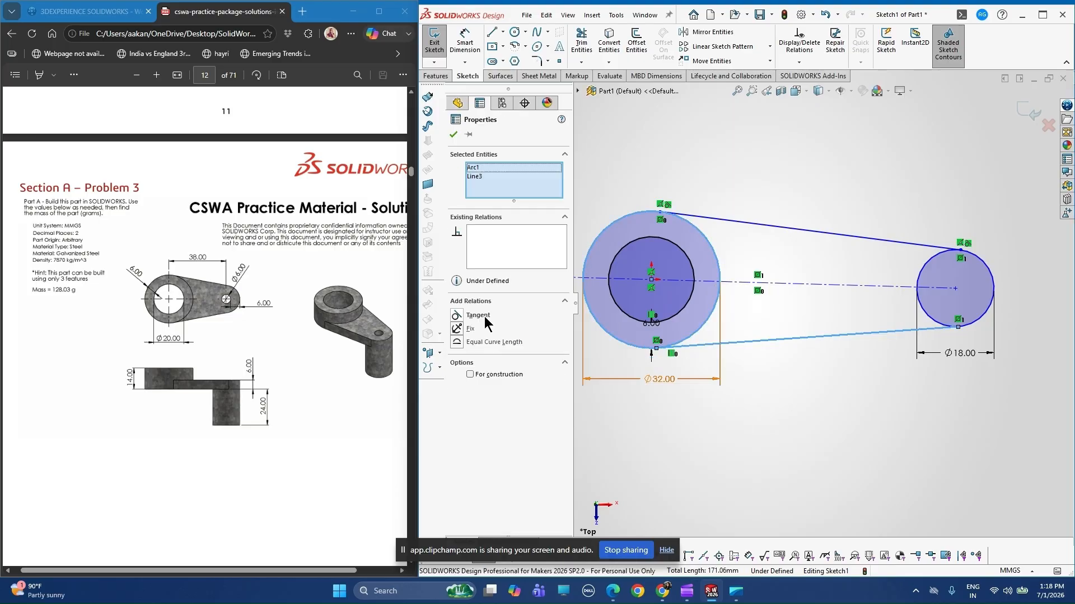
left_click(482, 316)
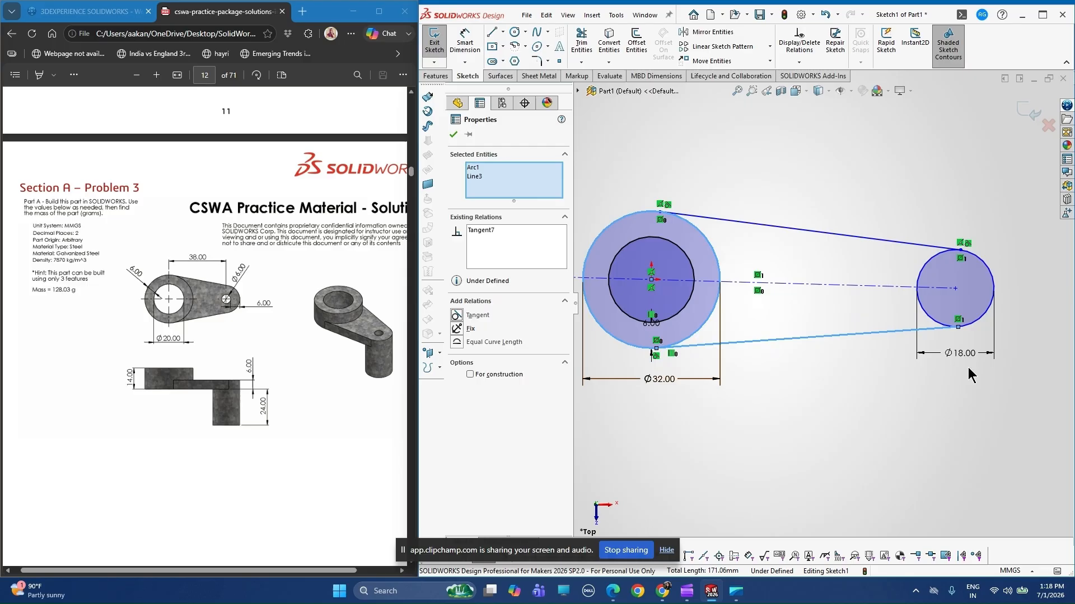
left_click(927, 318)
left_click(929, 330, "ctrl")
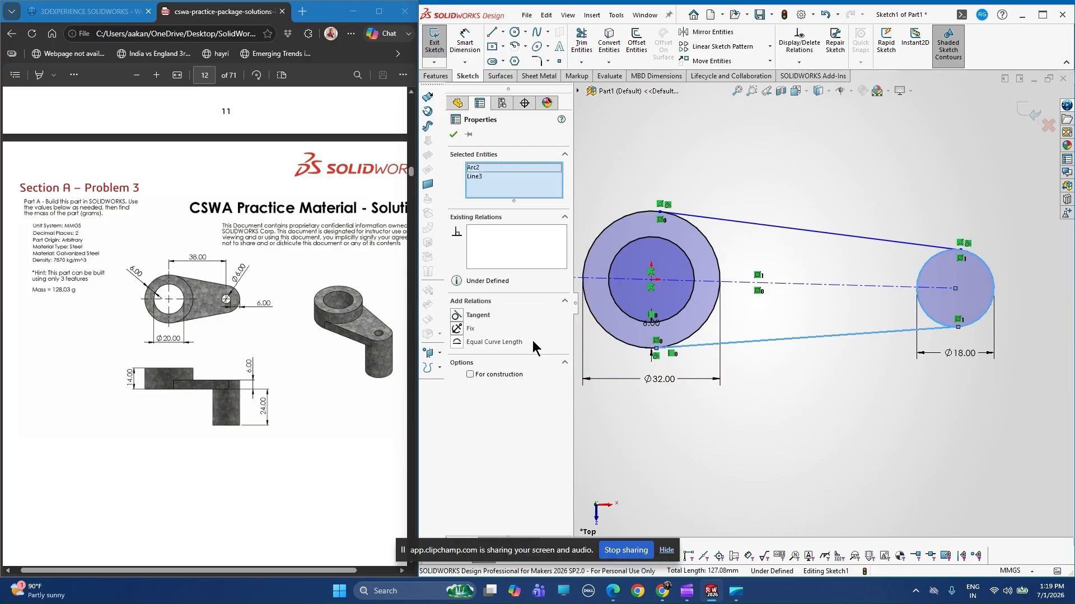
left_click(478, 317)
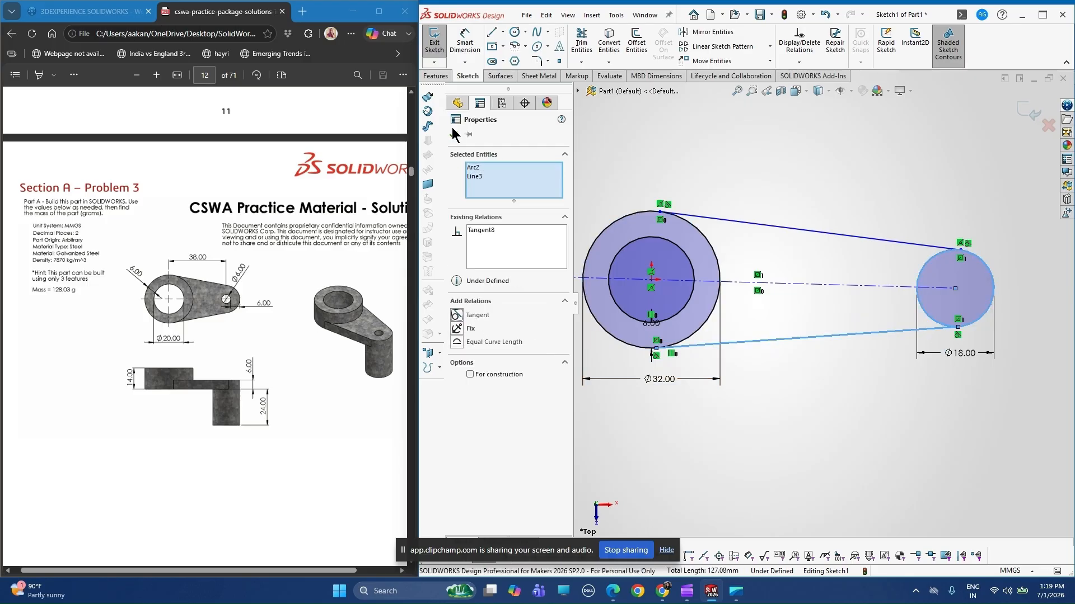
left_click(646, 156)
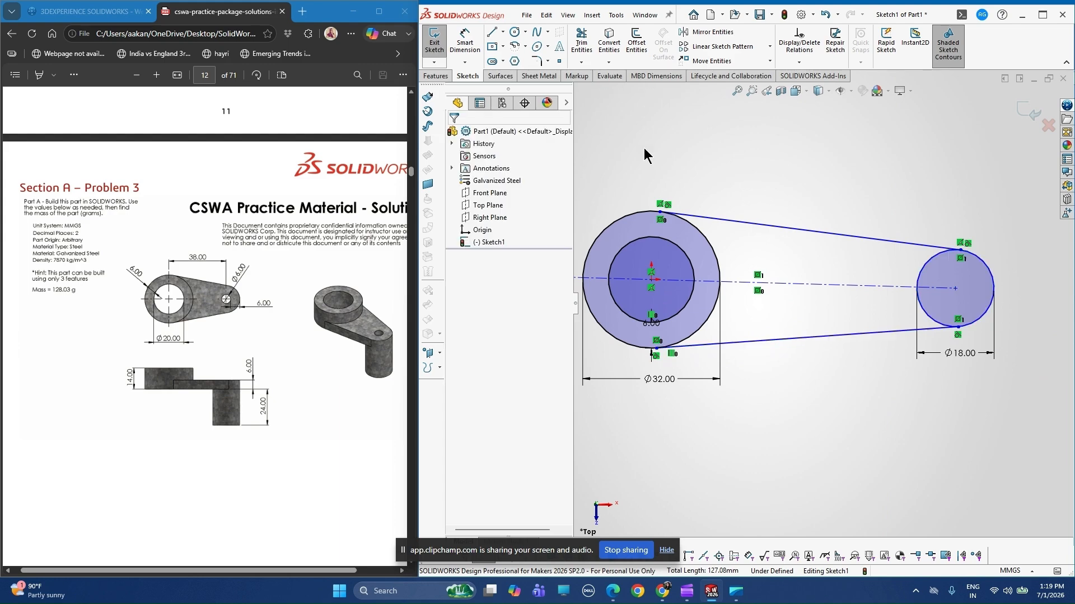
Trim away the inner arcs of the 32 mm and 18 mm circles between the two tangent lines.
left_click(579, 41)
left_click(717, 261)
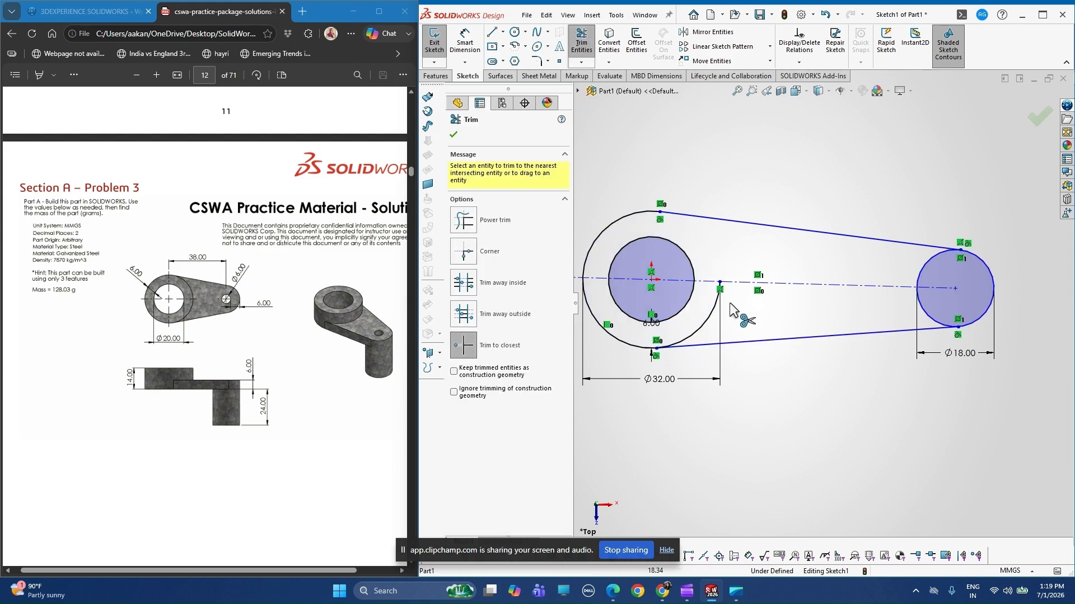
left_click(717, 308)
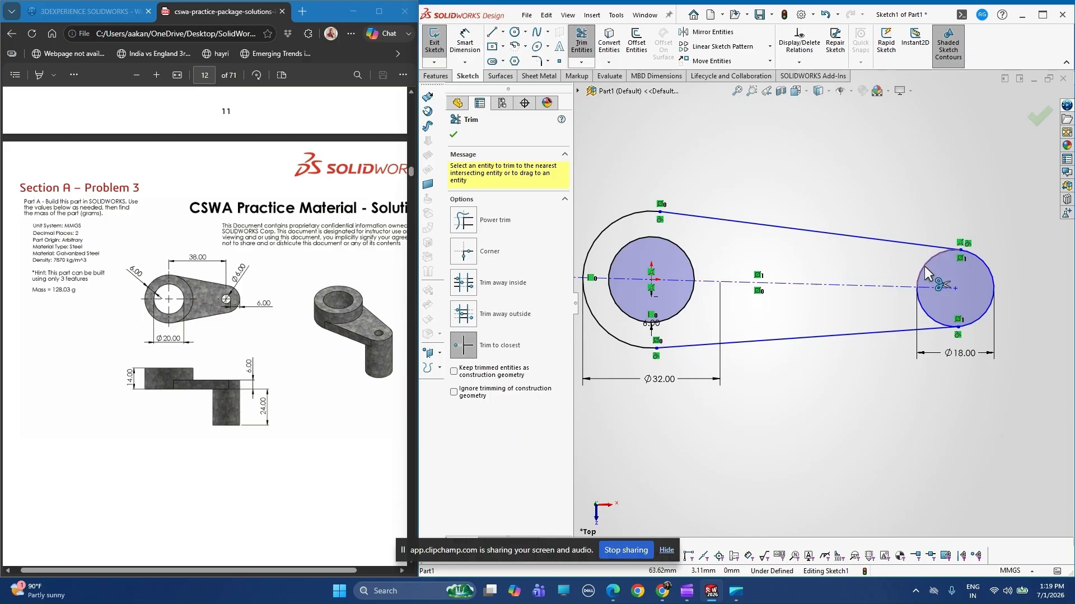
left_click(924, 274)
left_click(931, 317)
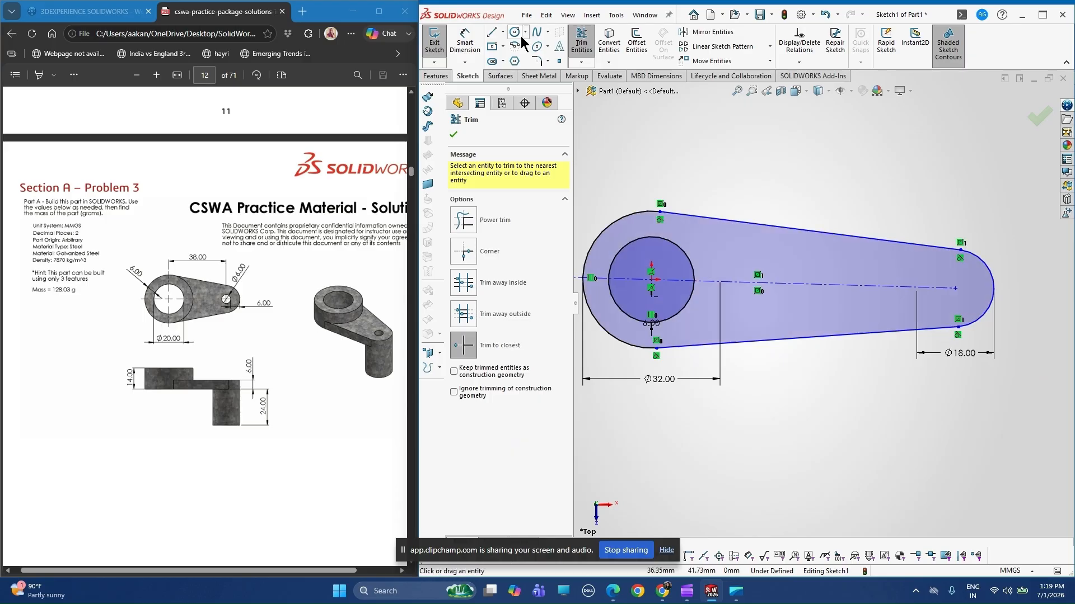
Sketch a circle at the centre of the 18 mm end arc and set its diameter to 6 mm.
left_click(515, 33)
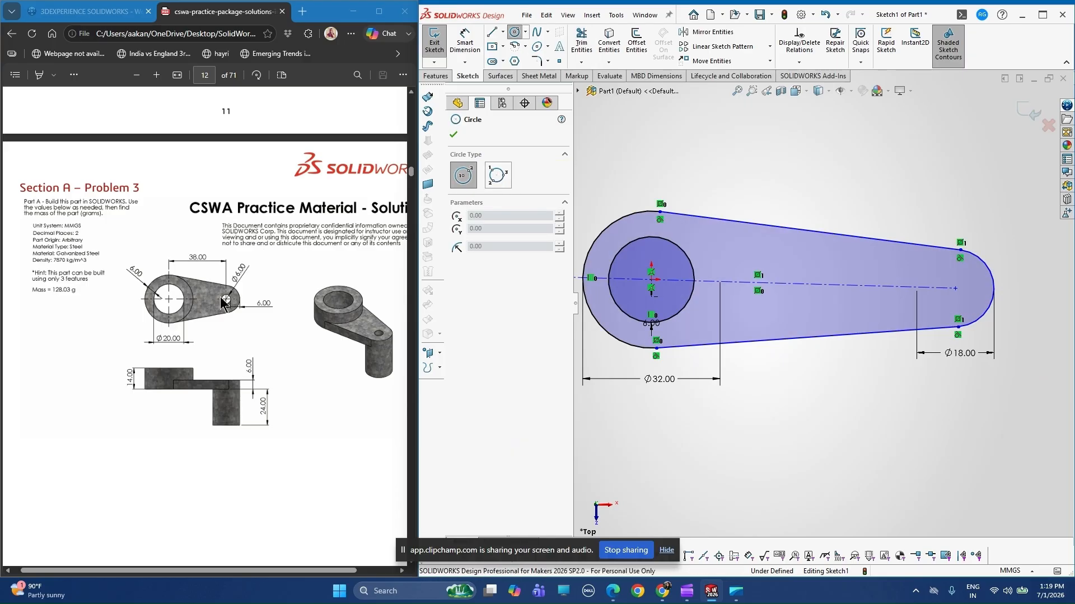
left_click(955, 289)
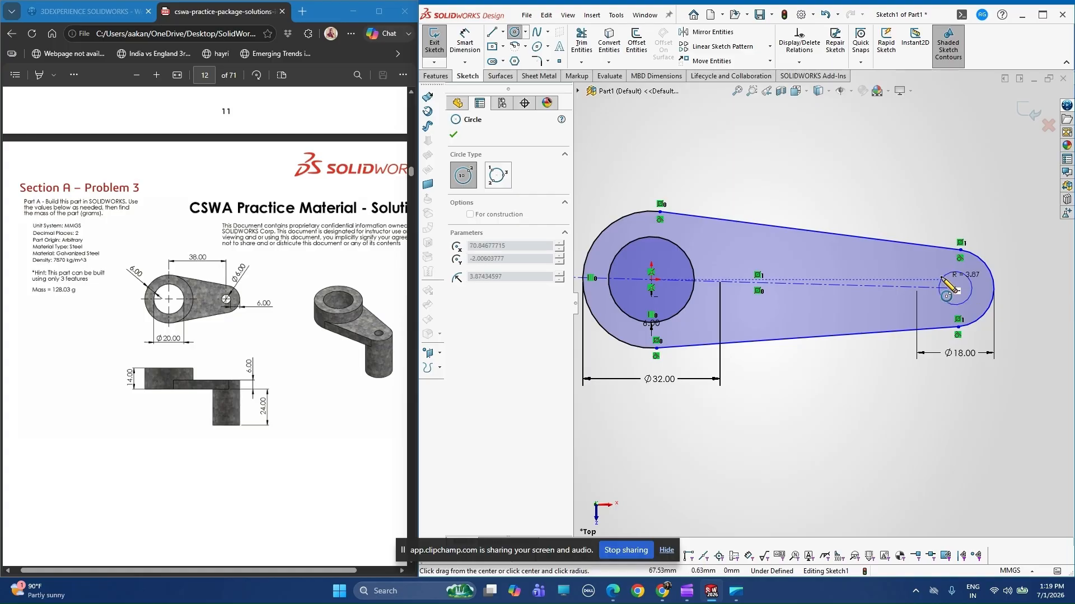
left_click(942, 278)
key("d")
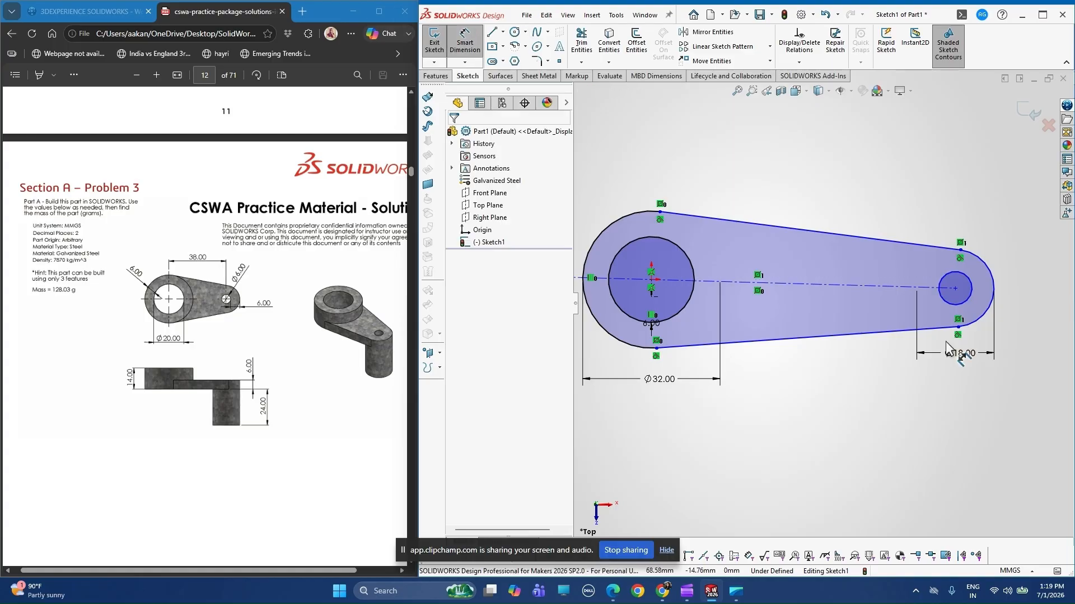
left_click(963, 303)
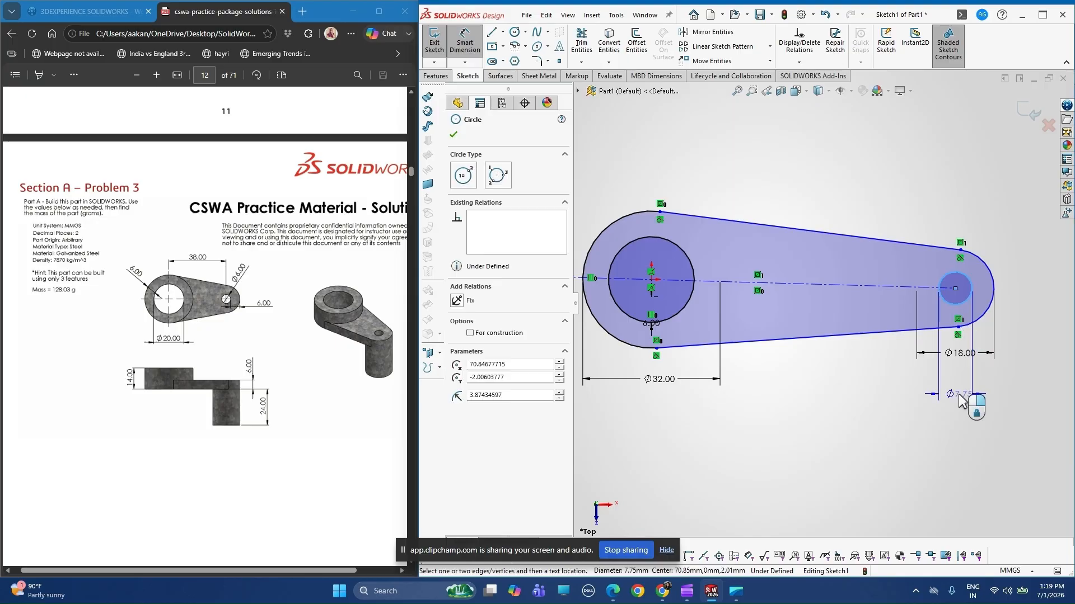
left_click(958, 394)
type("6")
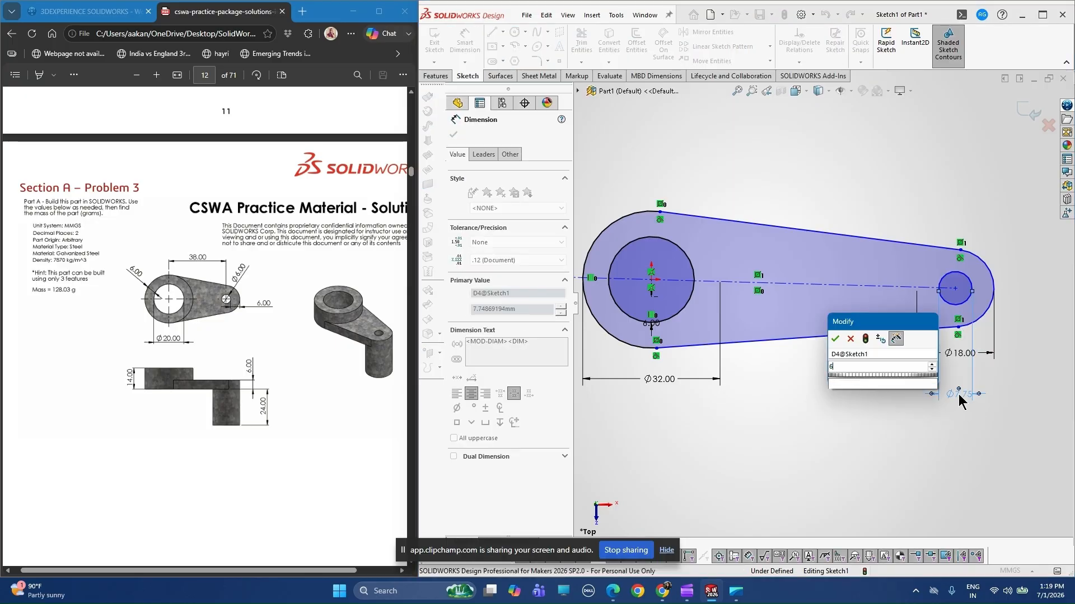
key("Return")
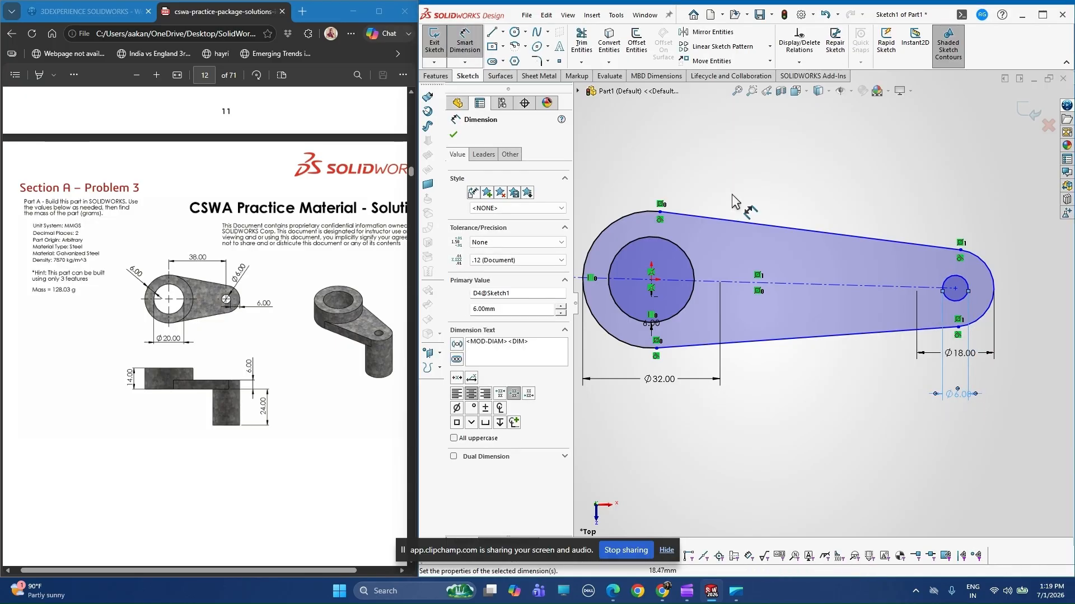
Dimension the horizontal distance between the centres of the large and small circles as 38 mm.
left_click(471, 48)
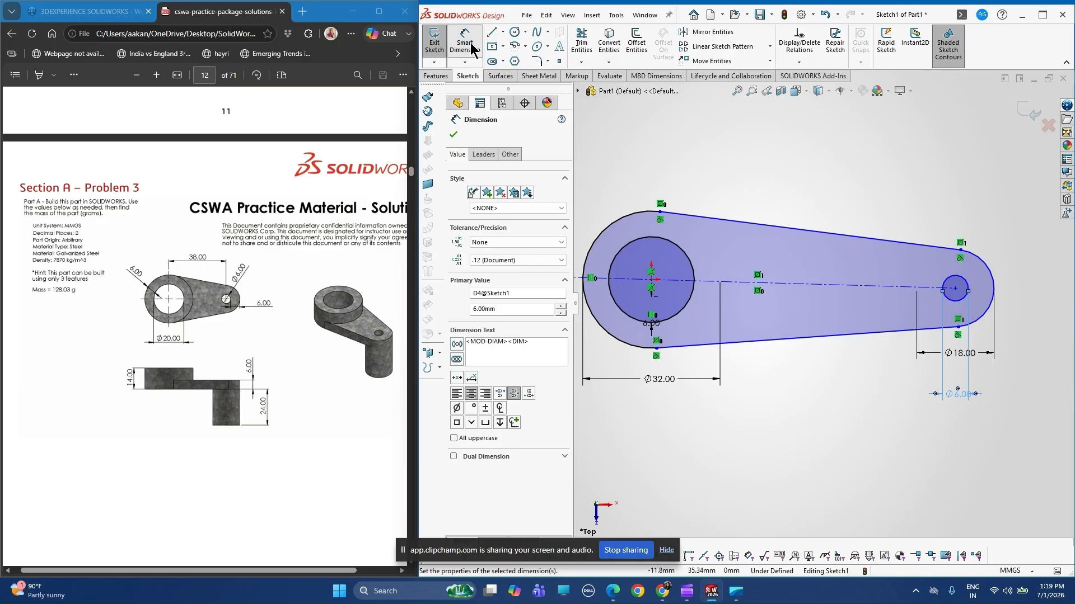
left_click(464, 39)
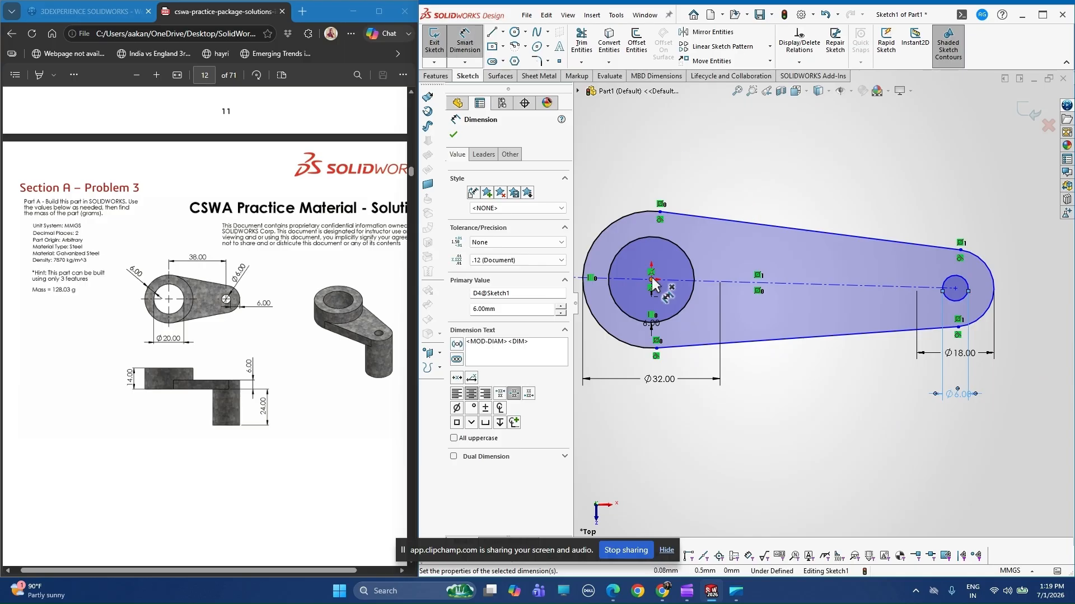
left_click(954, 289)
left_click(955, 289)
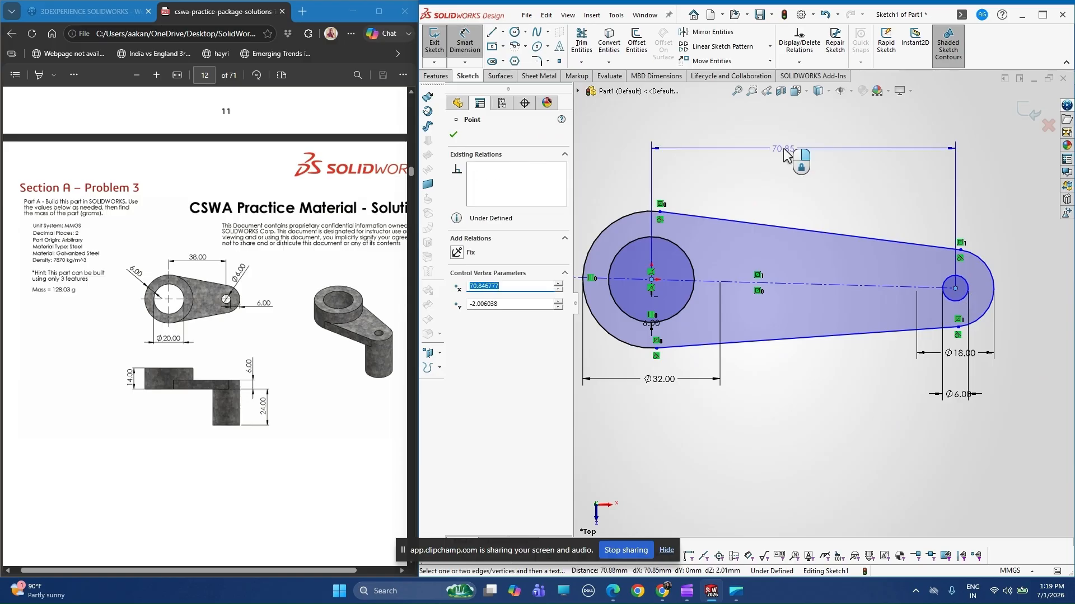
left_click(784, 155)
type("38")
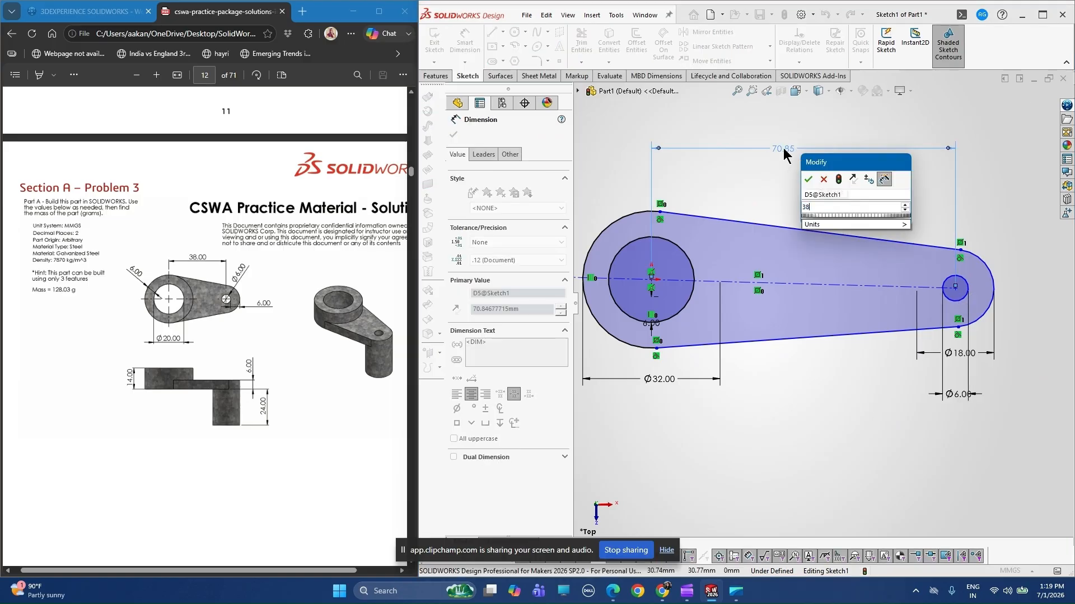
key("Return")
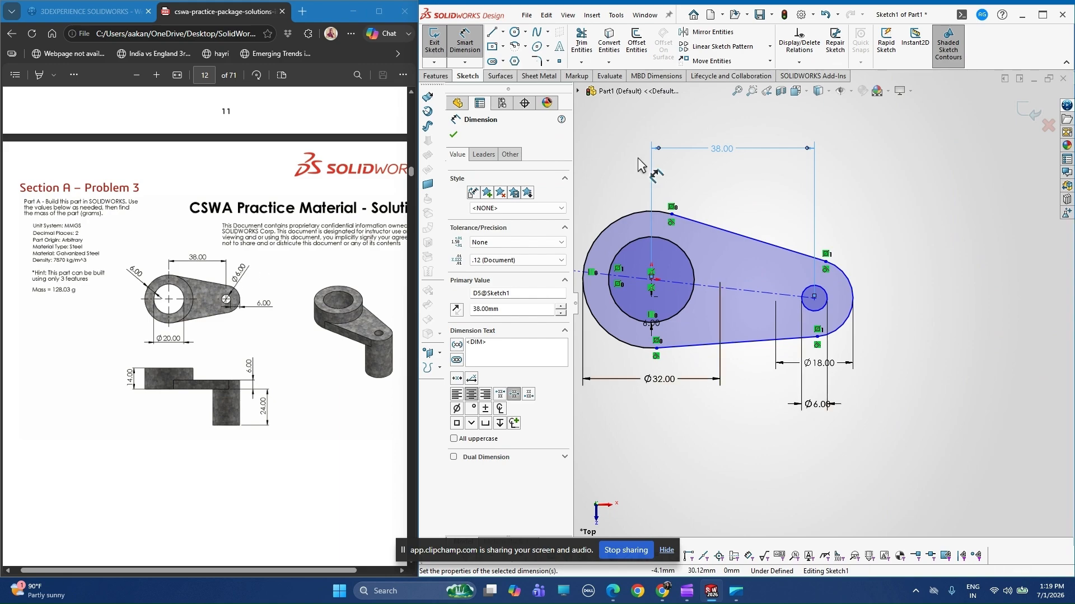
key("Escape")
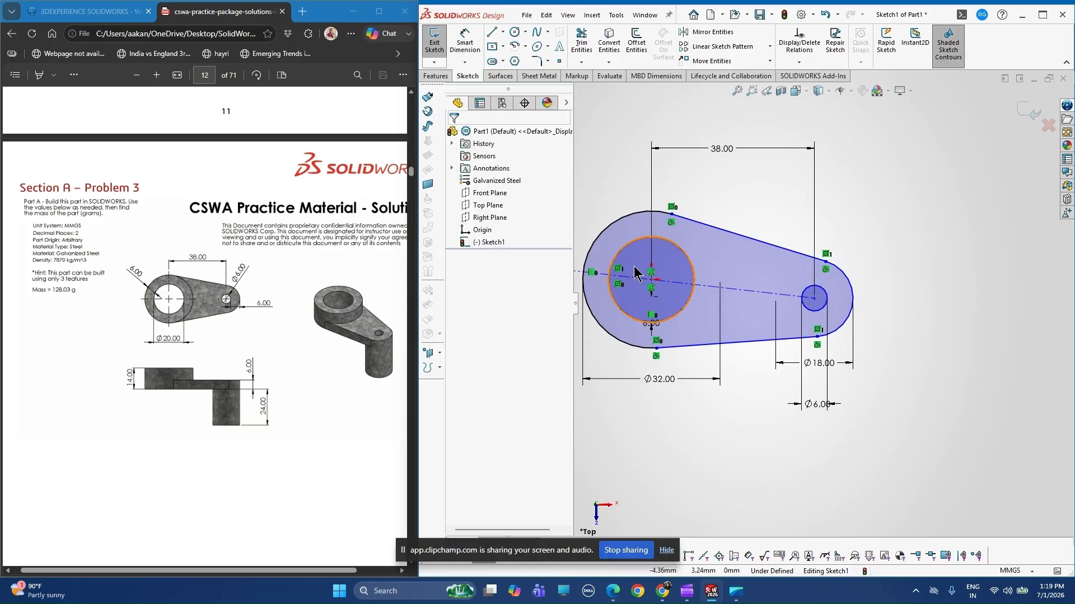
Add a horizontal relation between the origin and the centre of the 6 mm circle.
left_click(651, 279)
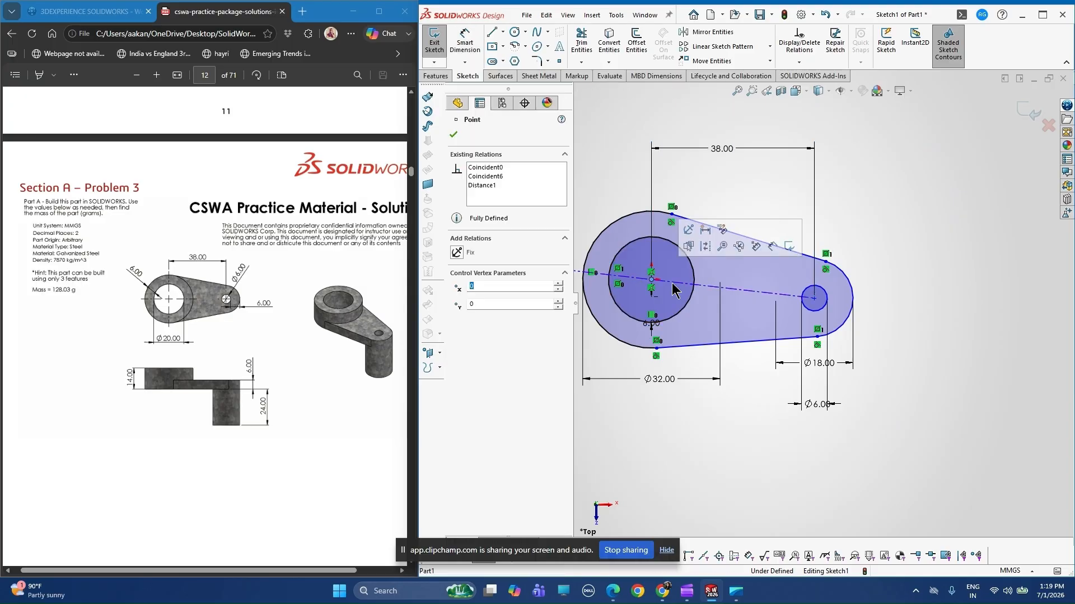
left_click(814, 299, "ctrl")
left_click(480, 315)
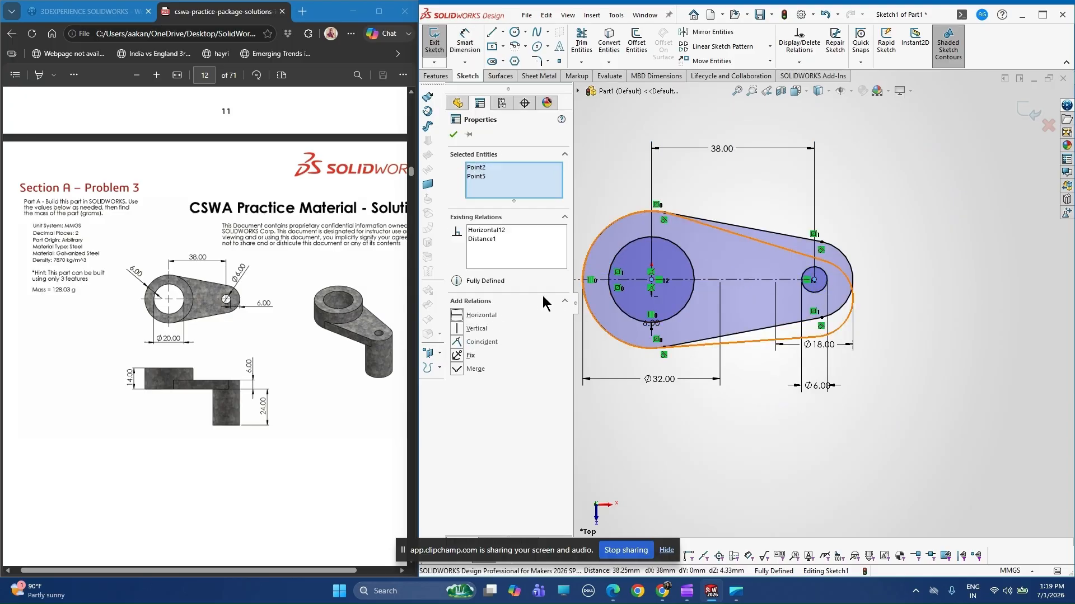
left_click(455, 136)
Extrude the link profile with its two holes as a blind boss 6 mm deep.
scroll(746, 256, "down", 1)
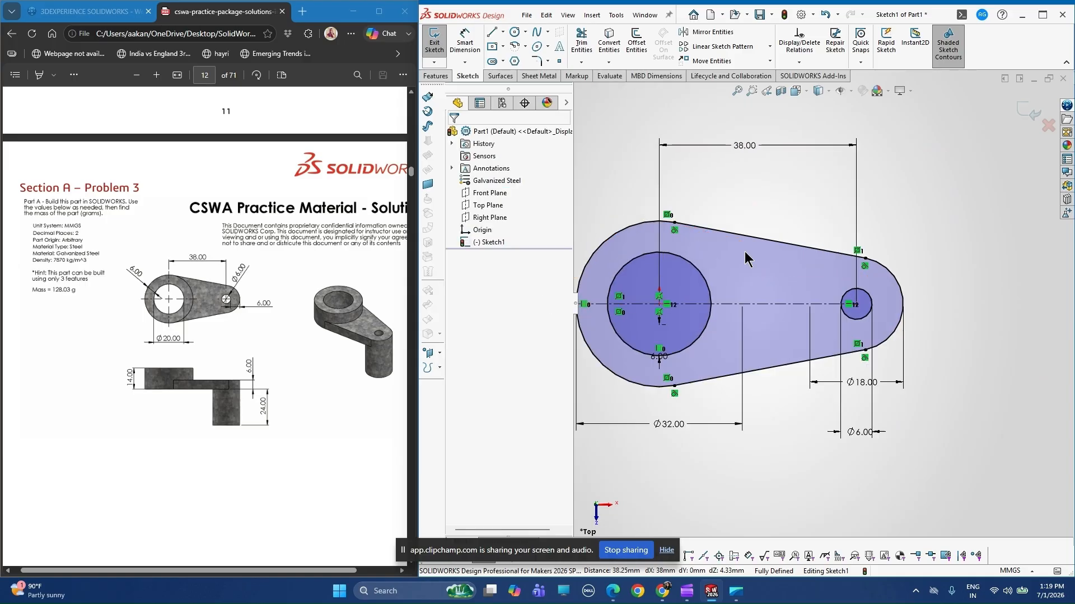
scroll(775, 463, "up", 1)
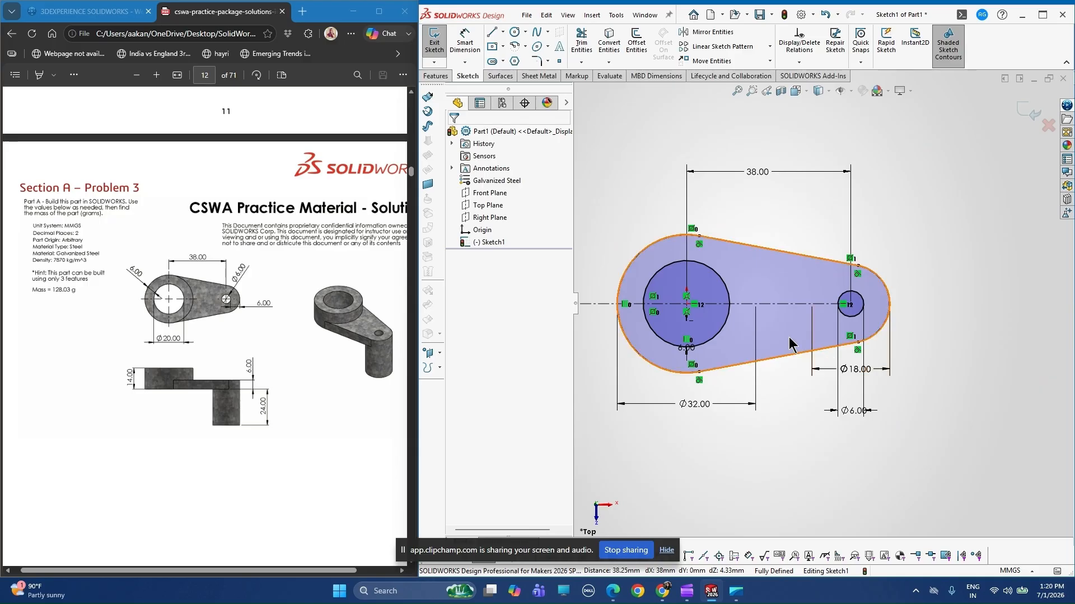
left_click(431, 76)
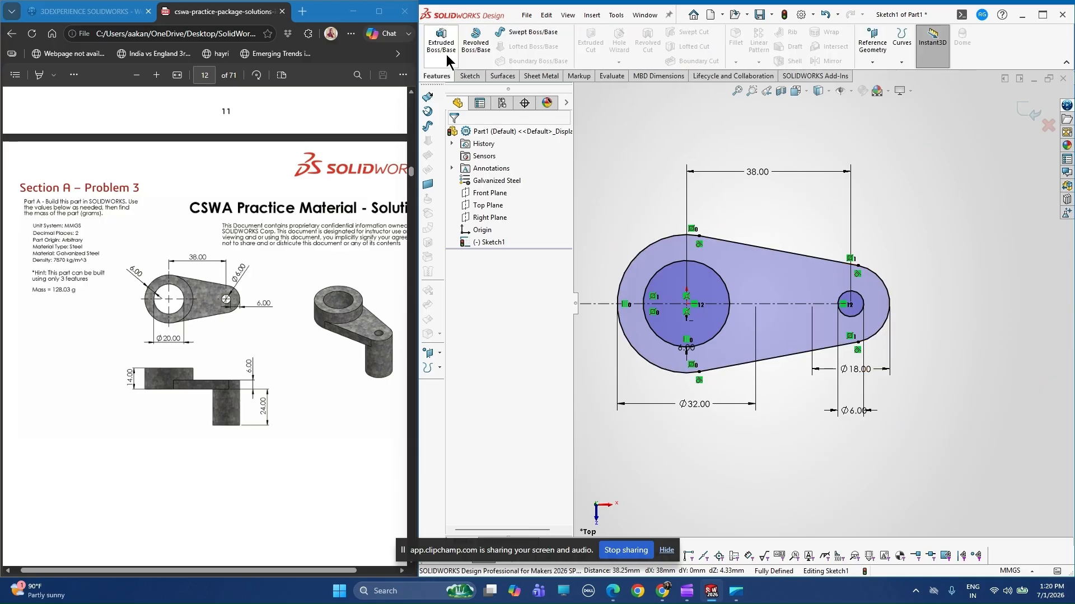
left_click(447, 57)
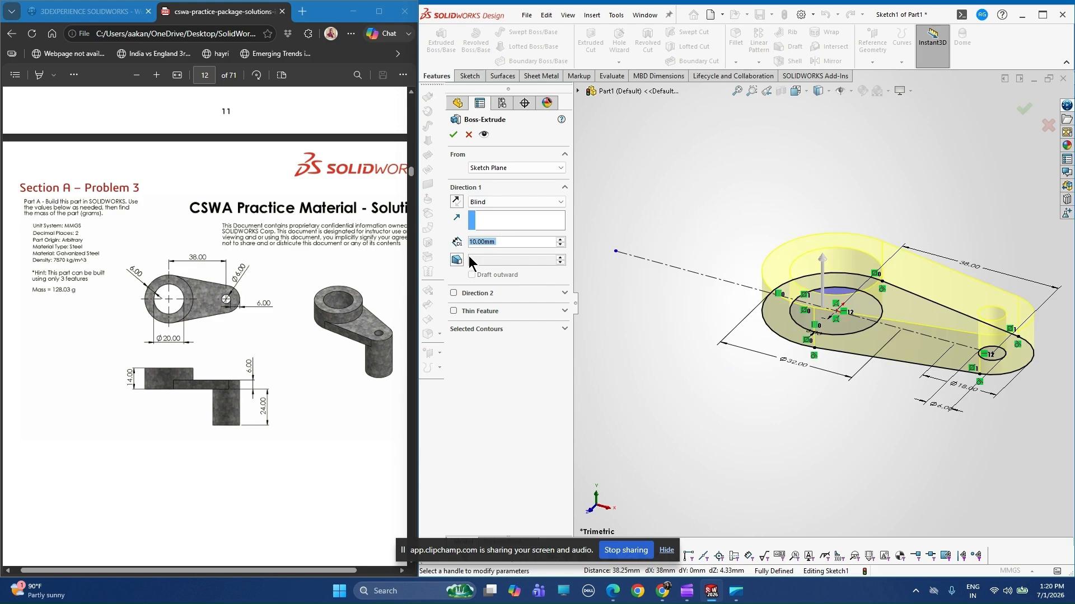
type("18")
key("BackSpace")
key("BackSpace")
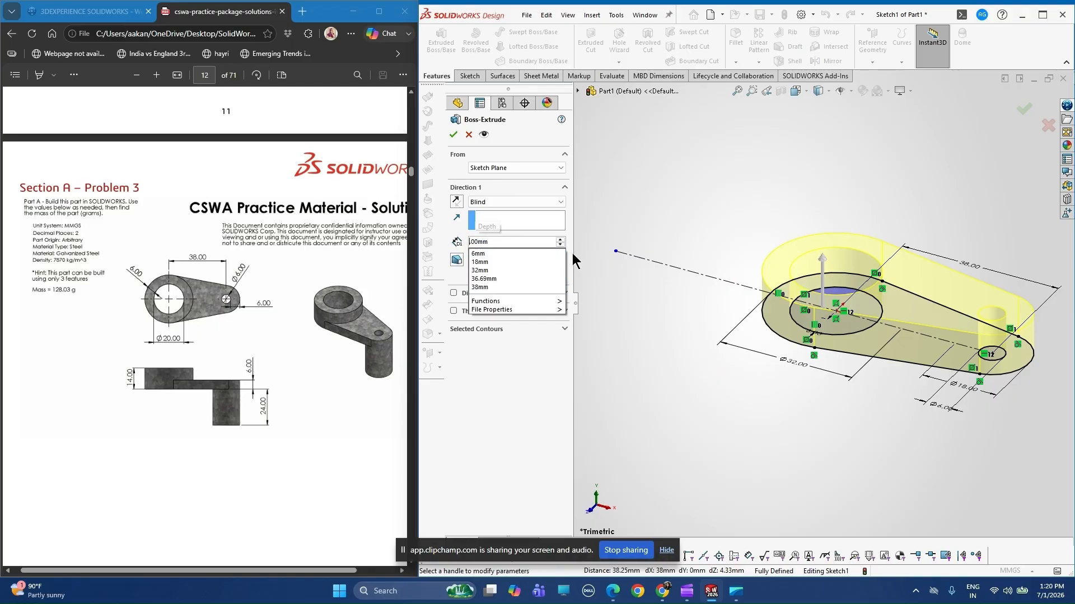
type("6")
key("Return")
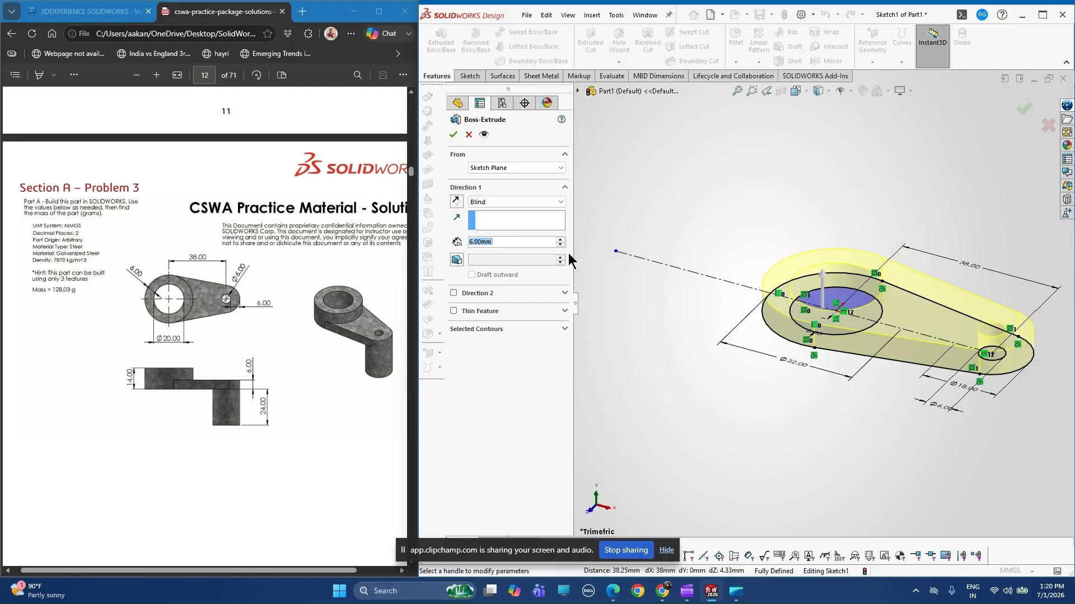
left_click(453, 135)
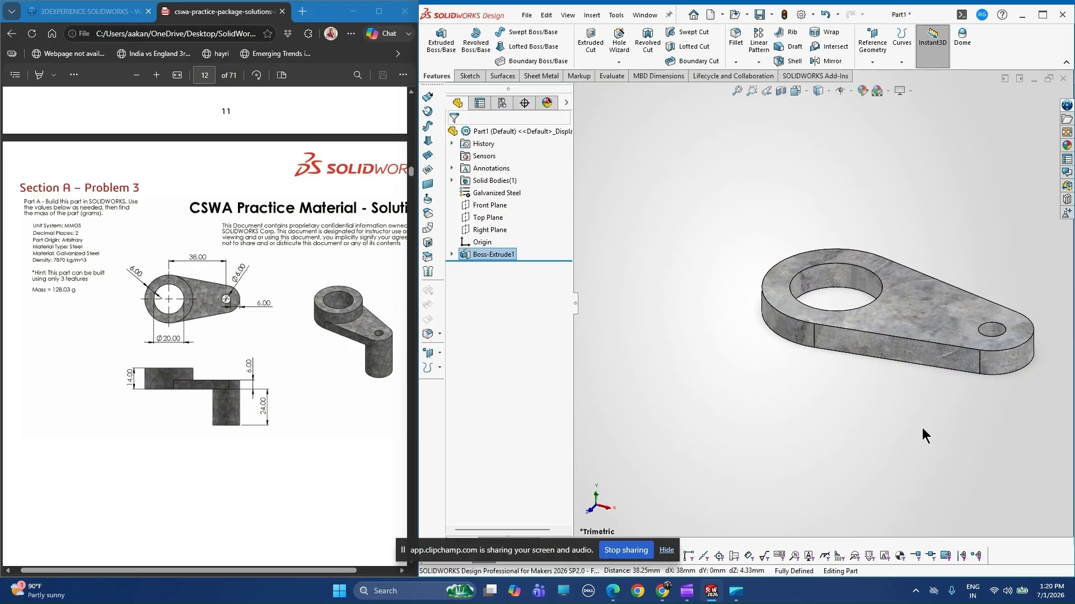
Start a new sketch on the top face of the extruded link plate.
middle_click_drag(922, 427, 841, 317)
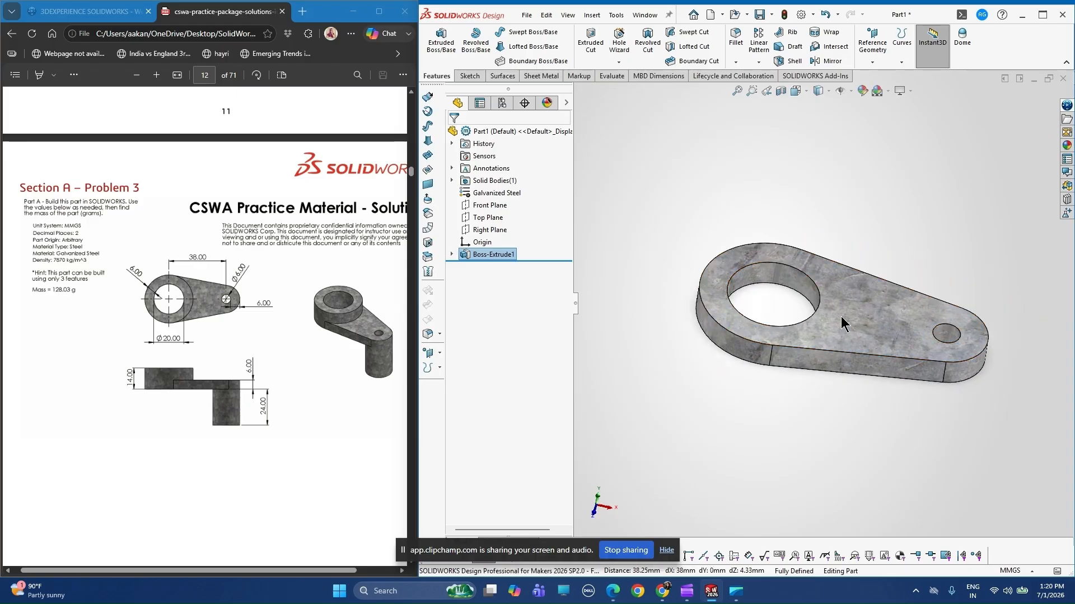
scroll(840, 317, "down", 2)
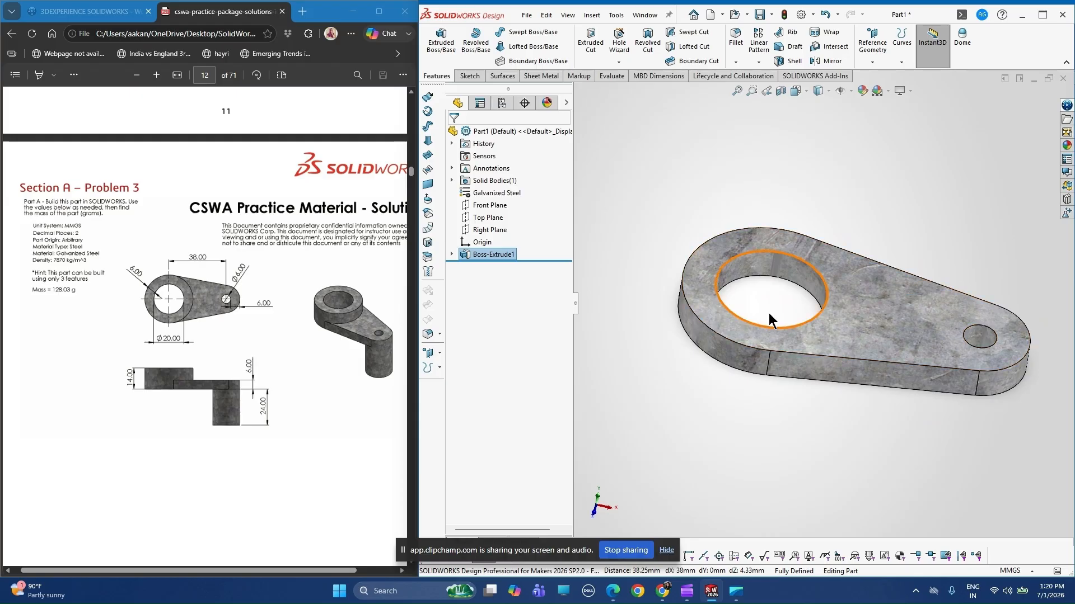
left_click(838, 308)
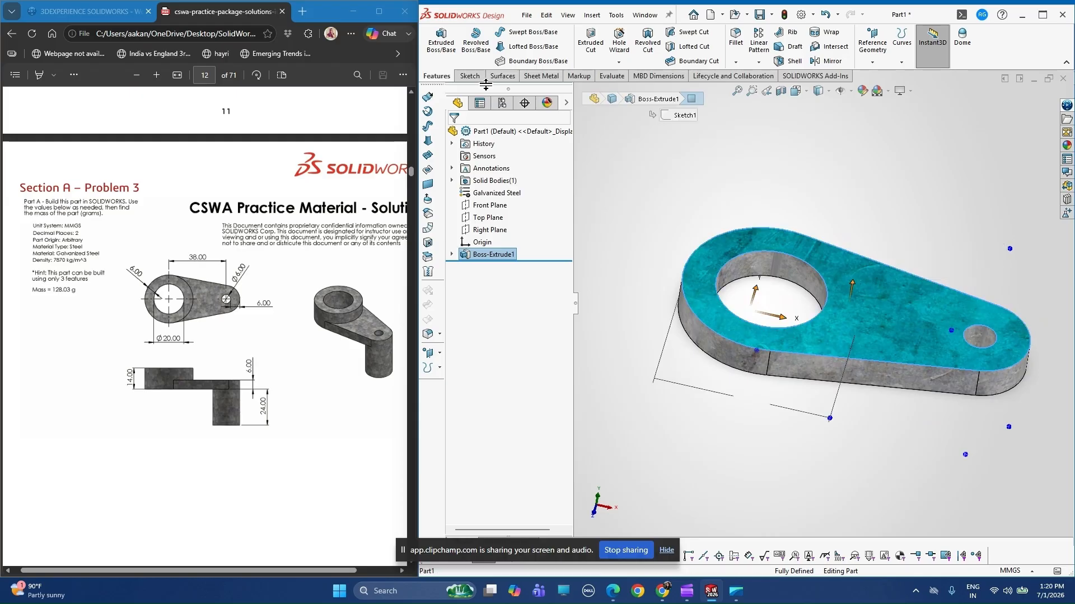
left_click(471, 77)
left_click(435, 39)
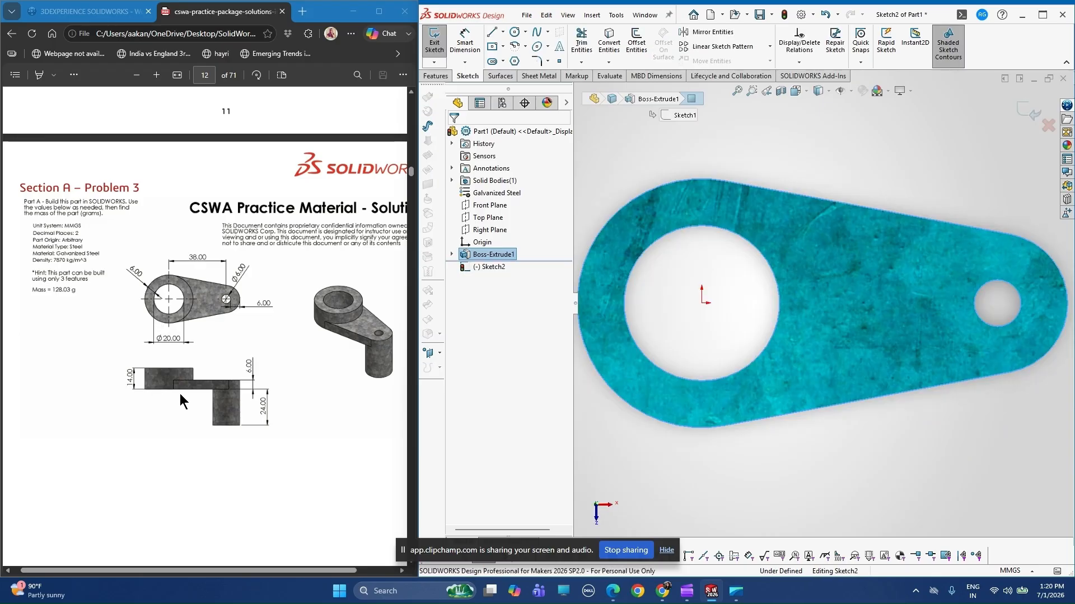
left_click(753, 160)
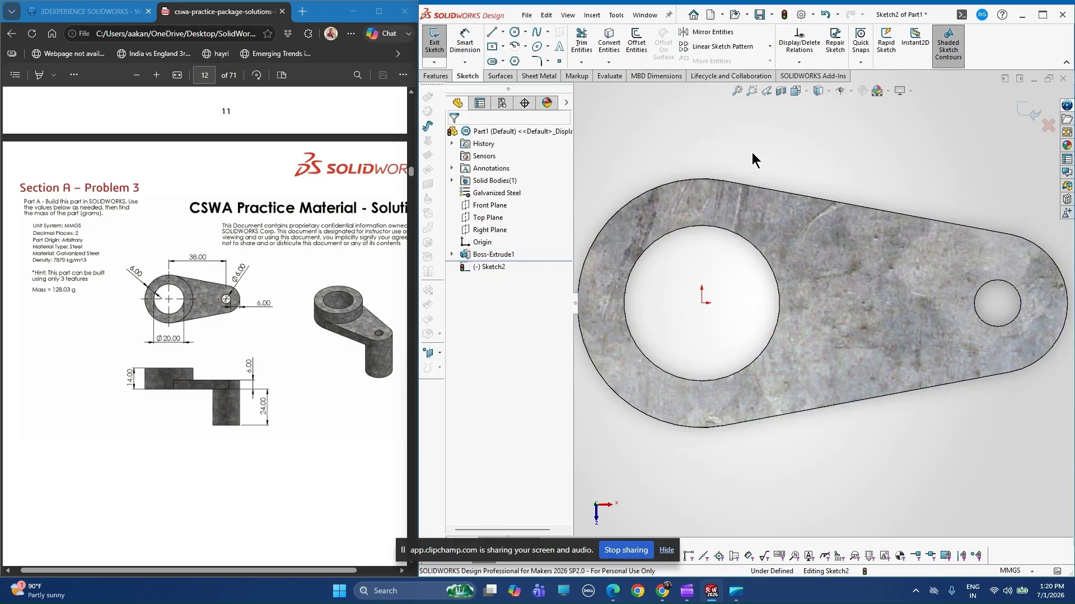
Convert the edge of the 20 mm hole into the sketch on the link plate's top face.
left_click(608, 43)
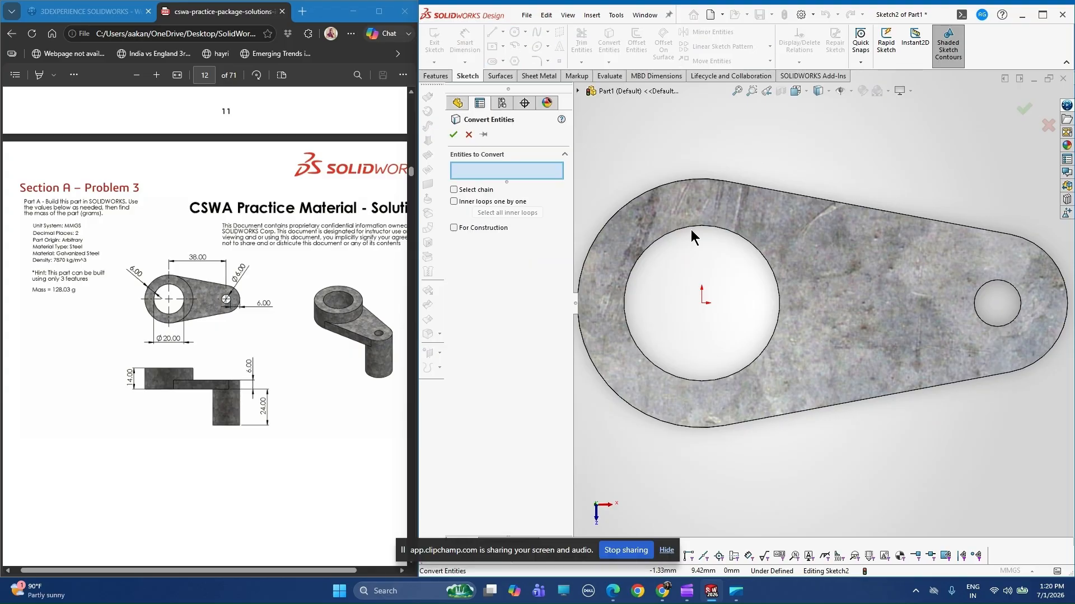
left_click(692, 230)
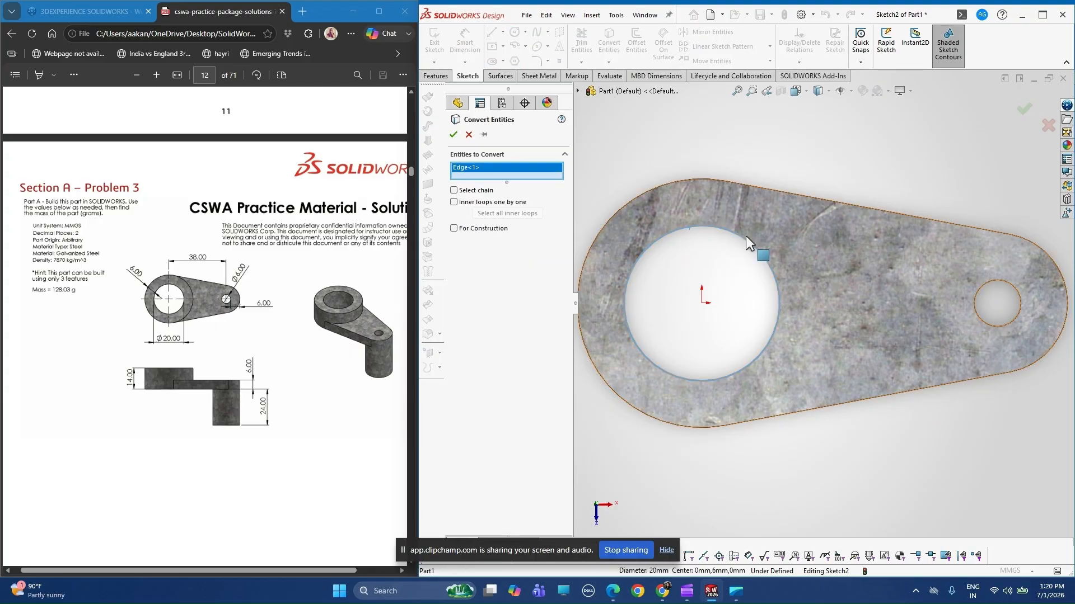
left_click(453, 135)
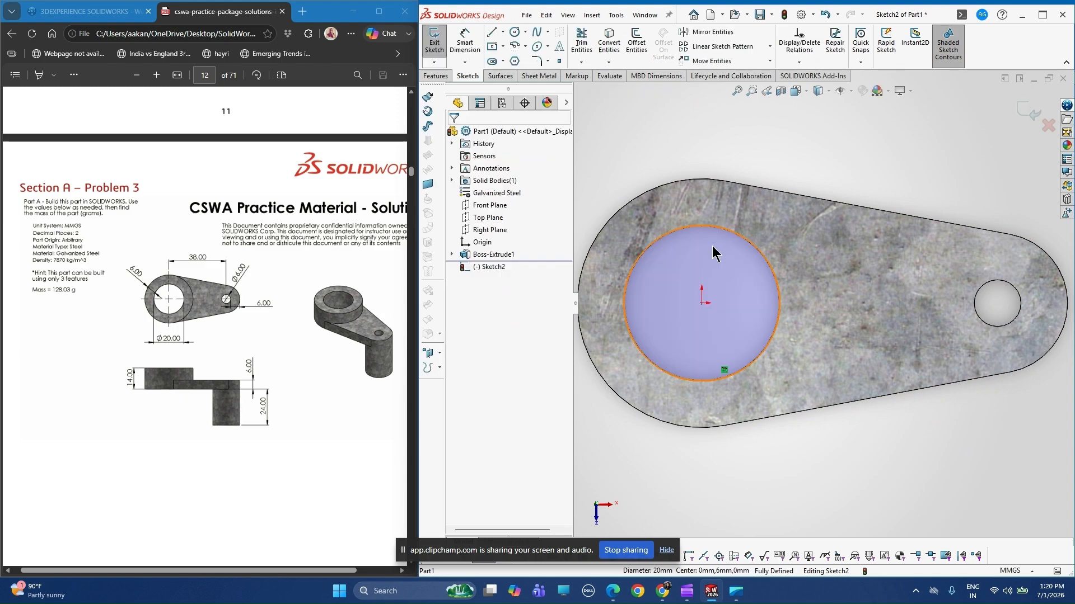
Sketch a circle of 16 mm radius centred on the origin, matching the plate's large rounded end.
left_click(514, 33)
left_click(722, 303)
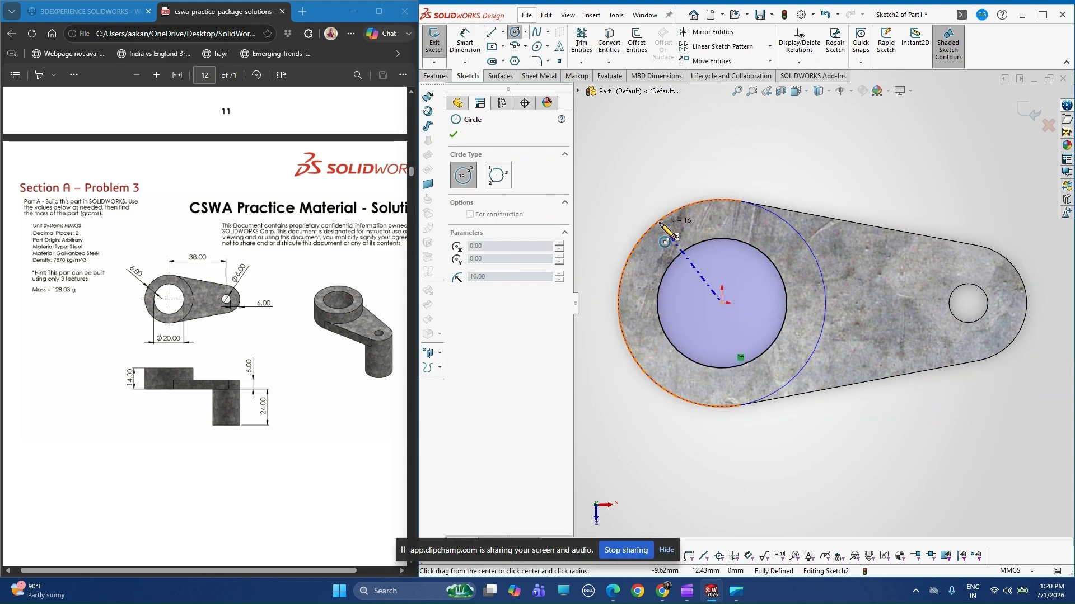
left_click(665, 242)
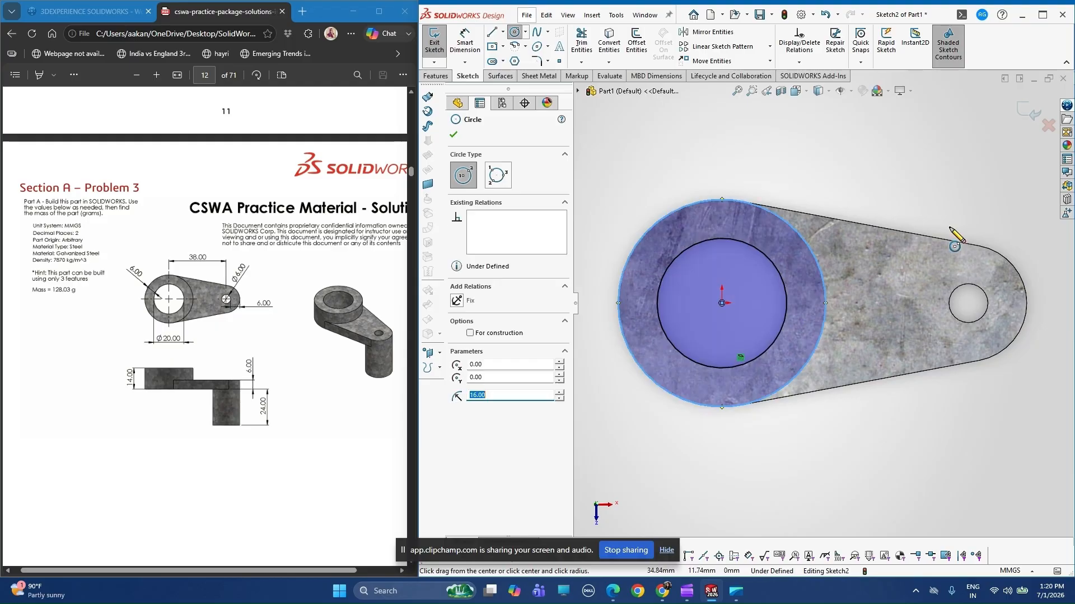
left_click(453, 136)
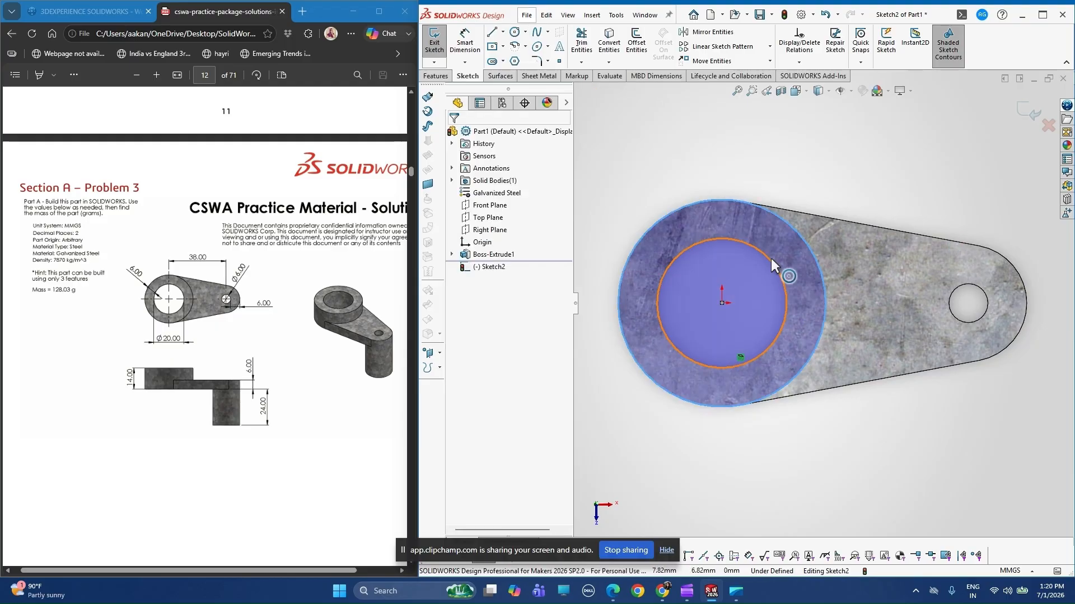
Extrude the ring around the 20 mm hole upward as a blind boss 8 mm deep, merged with the plate.
middle_click_drag(771, 257, 632, 199)
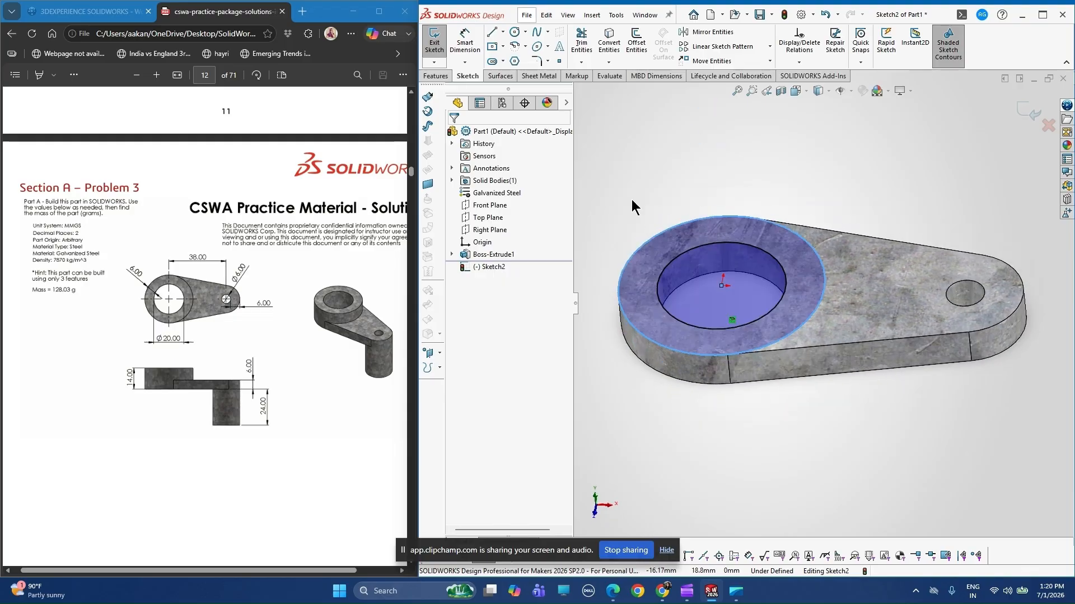
left_click(435, 76)
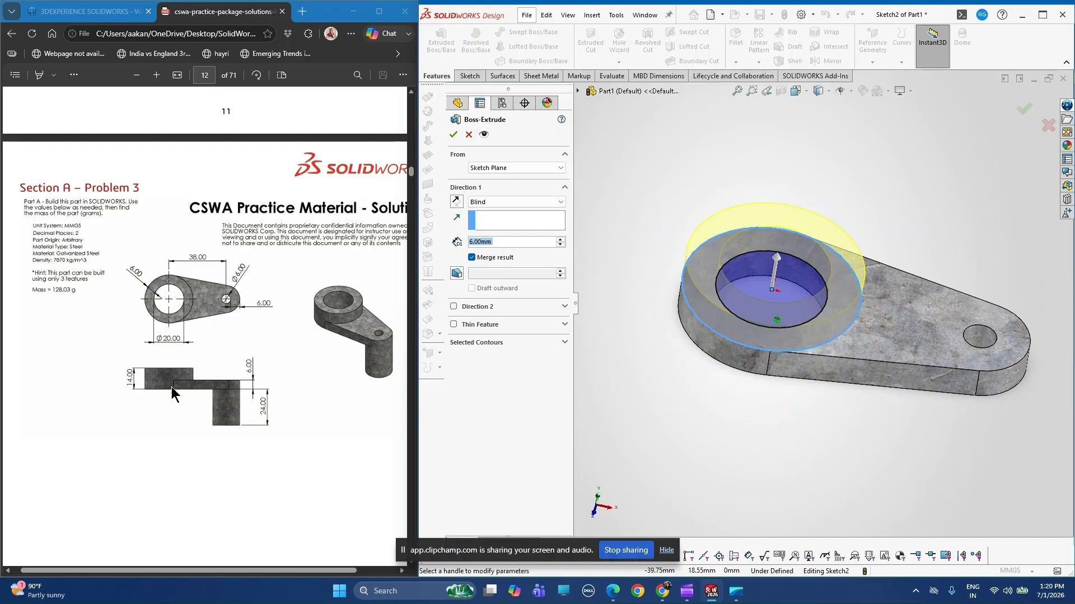
left_click(484, 242)
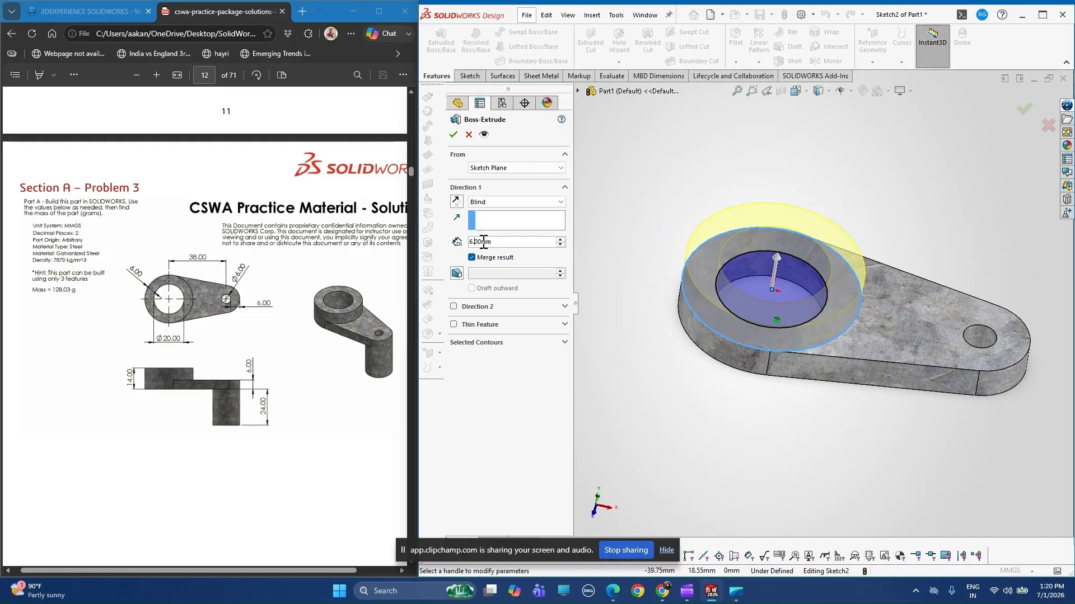
key("Left")
key("BackSpace")
type("8")
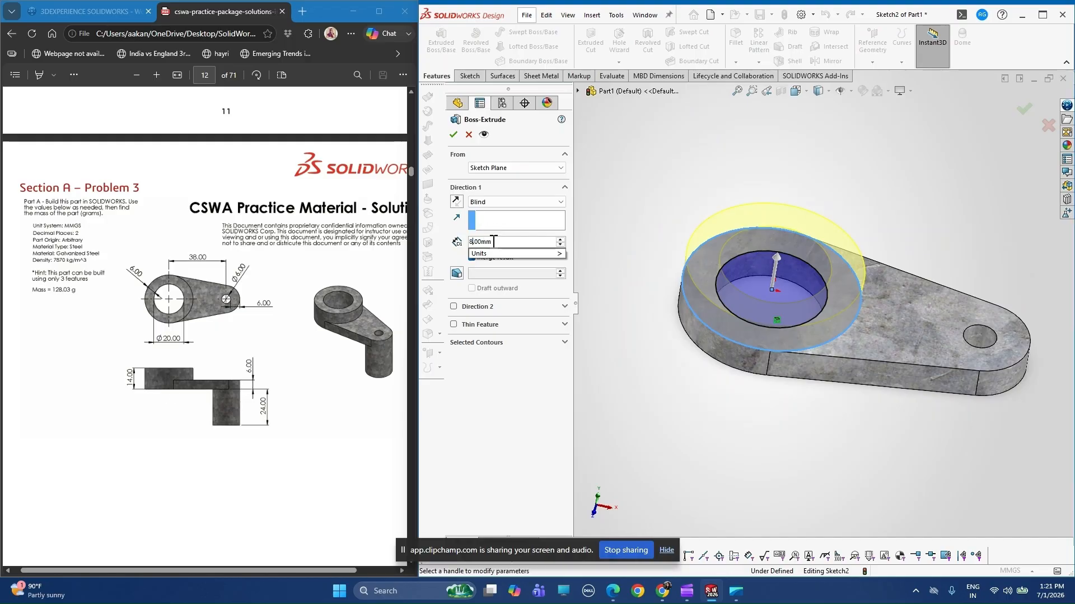
key("Return")
left_click(453, 135)
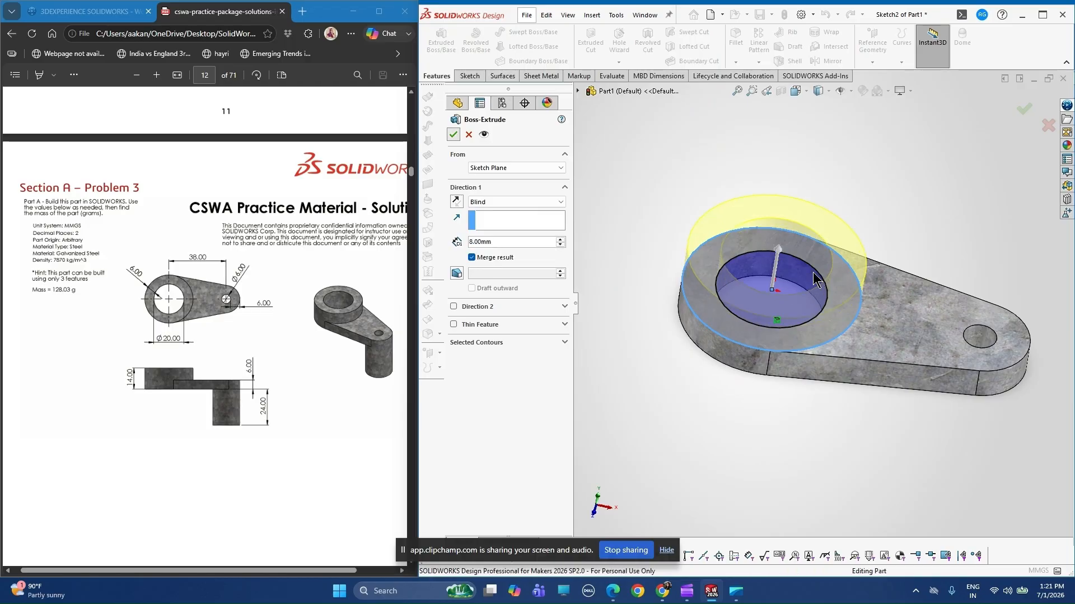
Start a new sketch on the bottom face of the link plate.
middle_click_drag(812, 273, 567, 351)
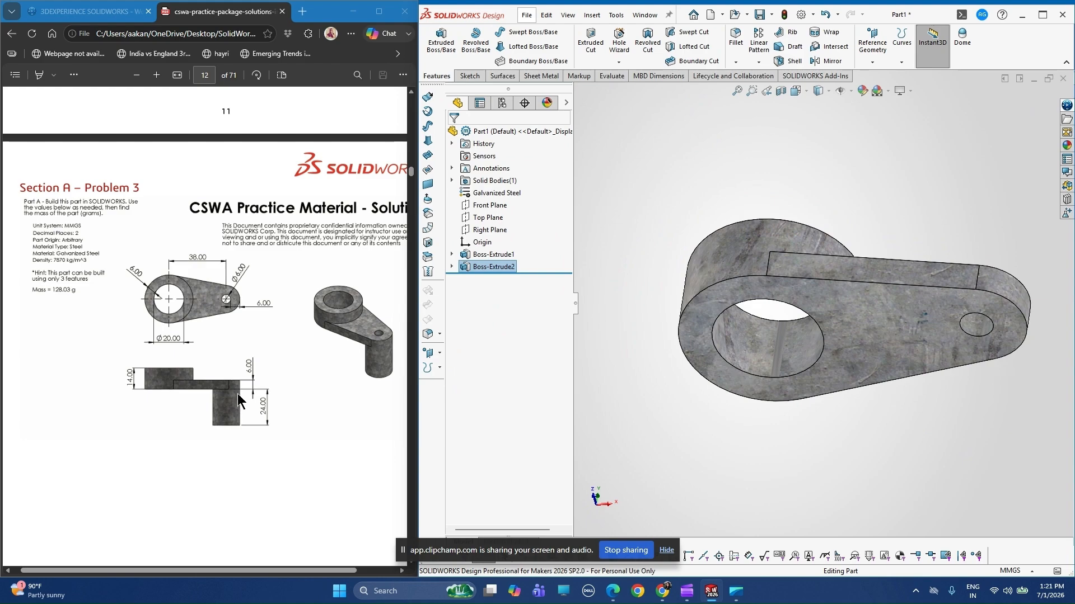
left_click(492, 254)
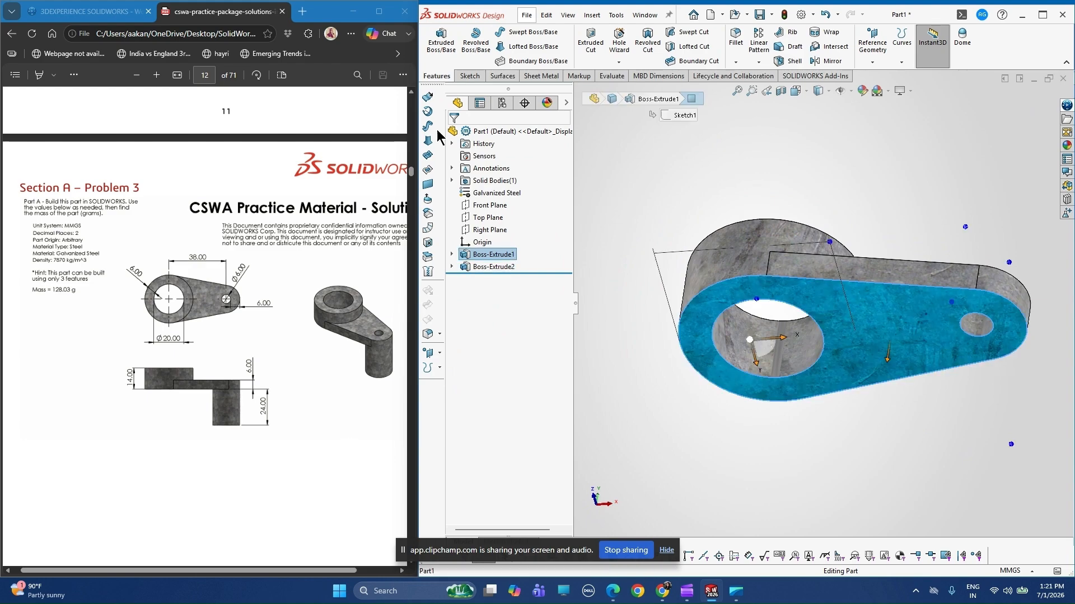
left_click(465, 78)
left_click(434, 38)
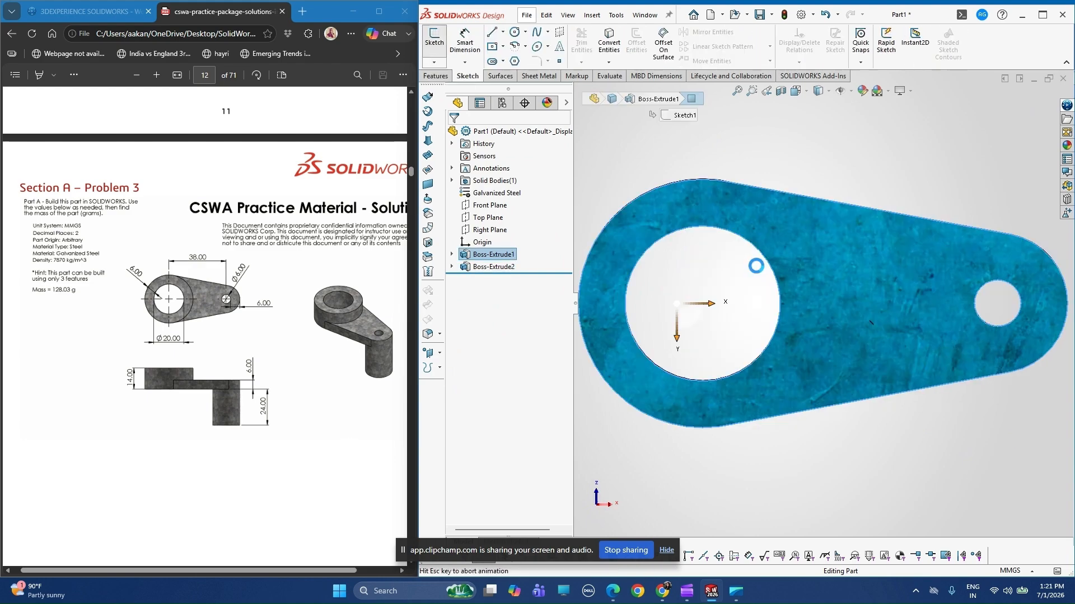
left_click(822, 154)
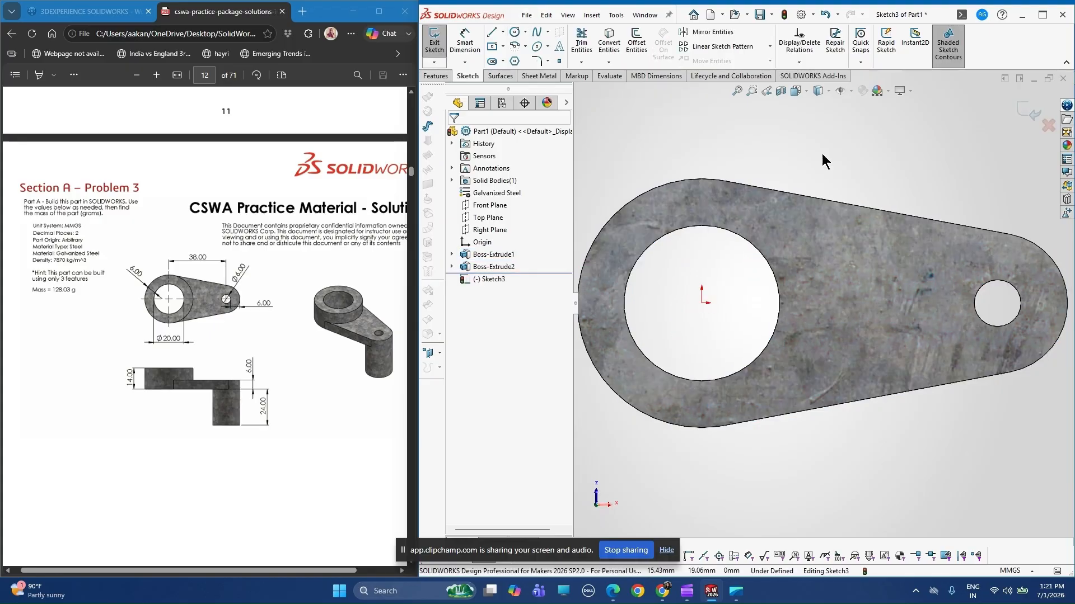
Convert the edge of the 6 mm hole into the bottom-face sketch.
left_click(614, 49)
left_click(996, 326)
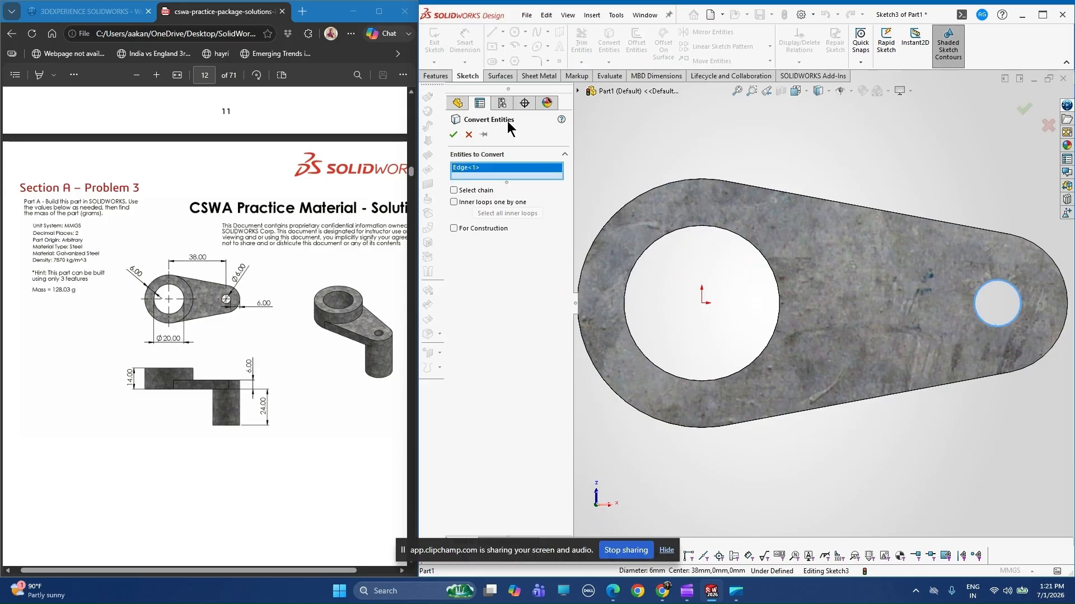
left_click(454, 134)
Sketch a circle of 9 mm radius concentric with the 6 mm hole, matching the plate's small rounded end.
scroll(1023, 284, "up", 1)
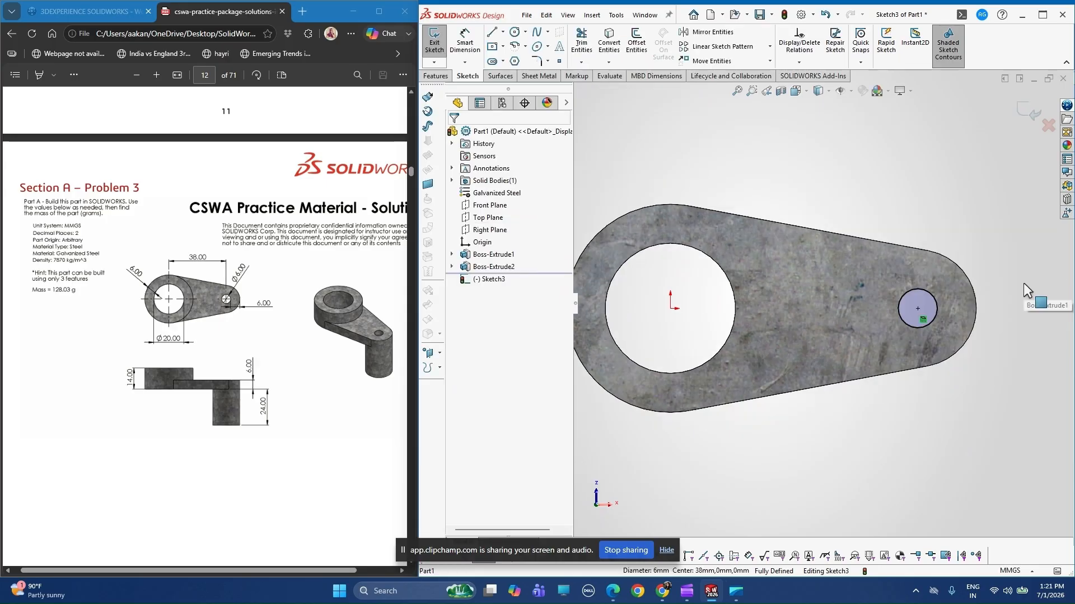
scroll(976, 280, "down", 2)
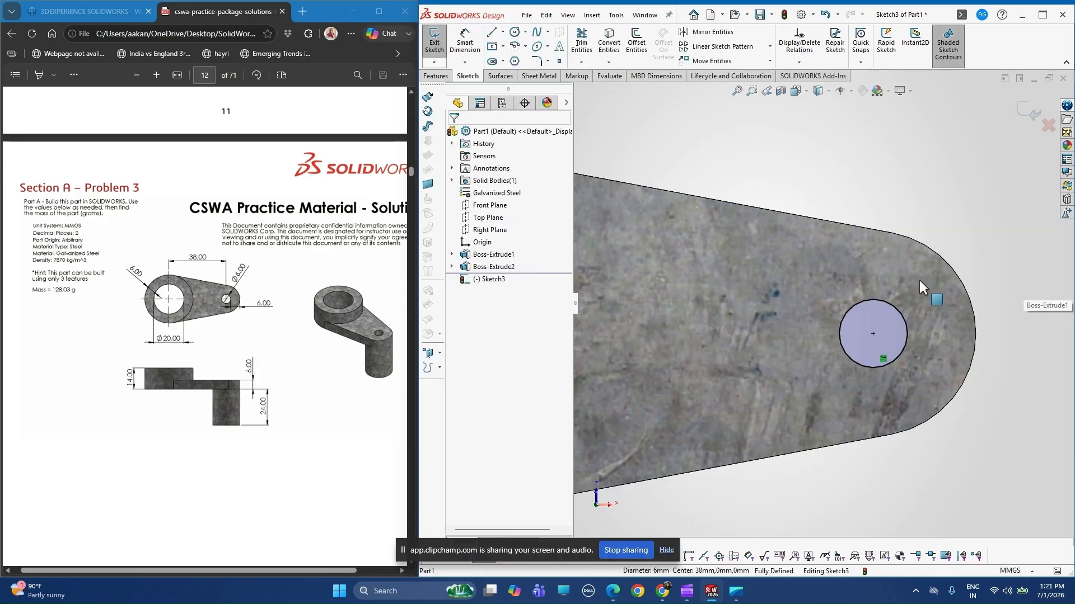
left_click(514, 32)
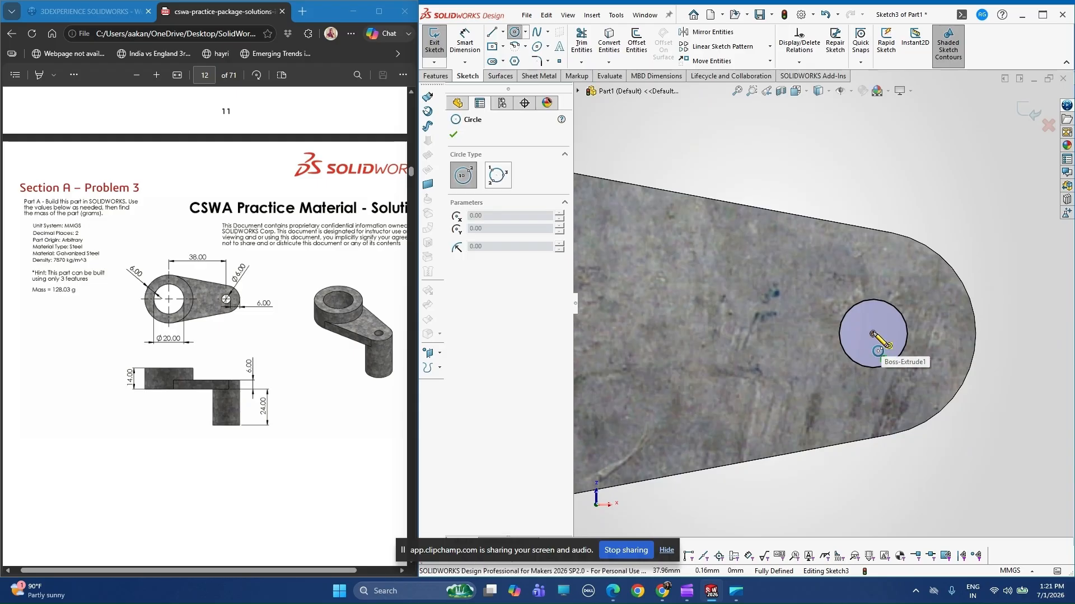
left_click(872, 334)
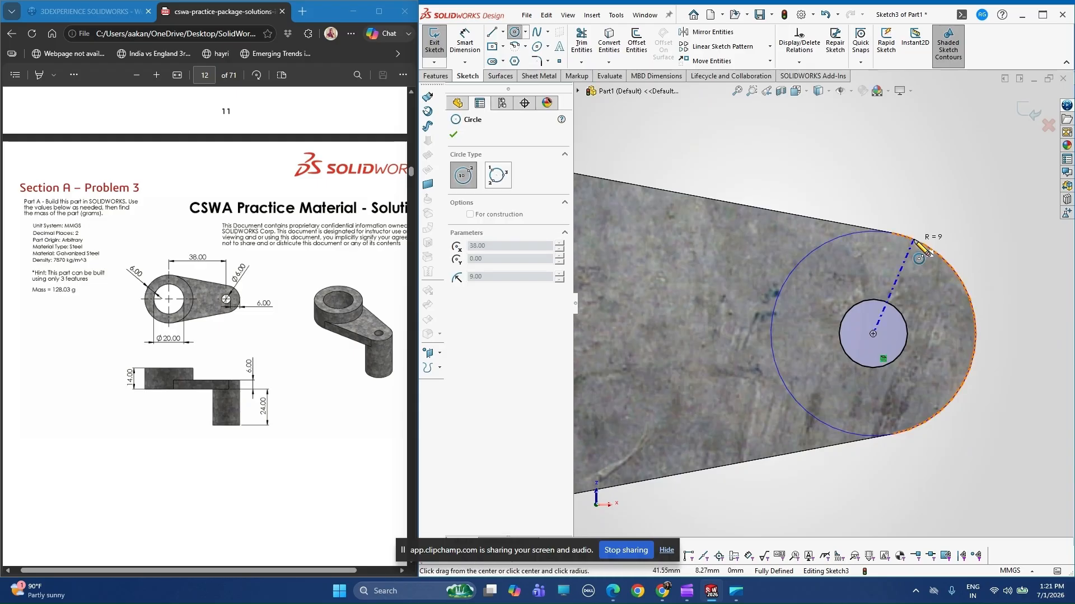
left_click(915, 241)
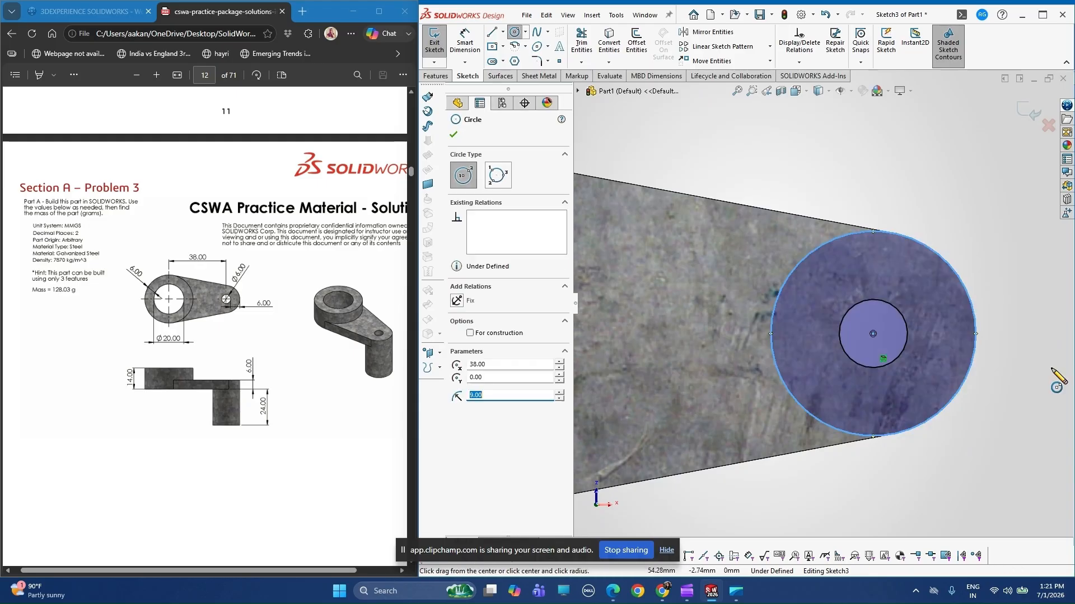
left_click(454, 135)
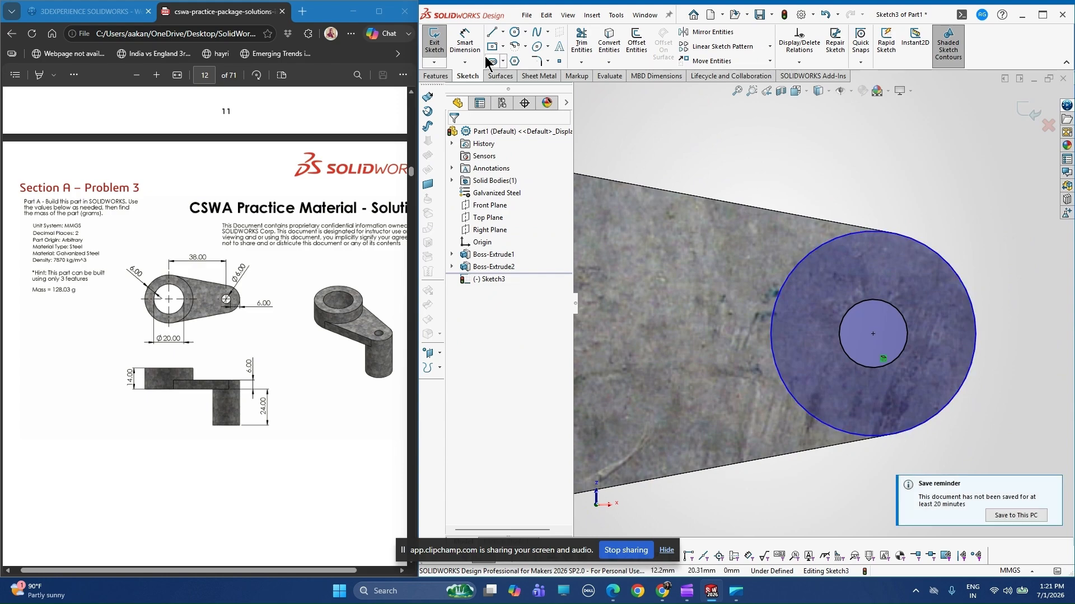
Dimension the diameter of the outer circle around the 6 mm hole as 18 mm.
scroll(865, 271, "up", 1)
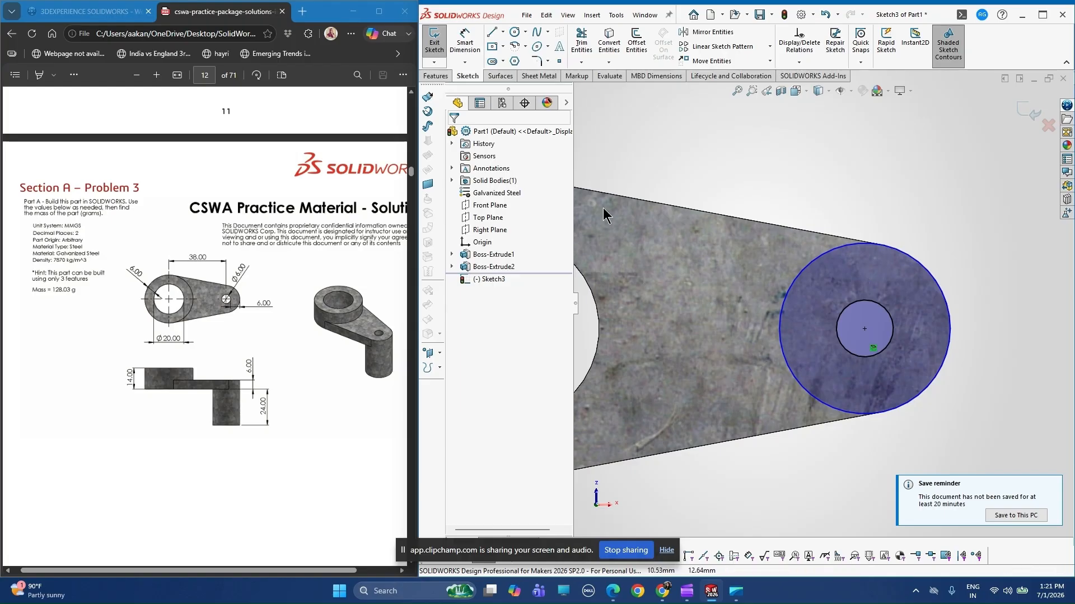
left_click(465, 42)
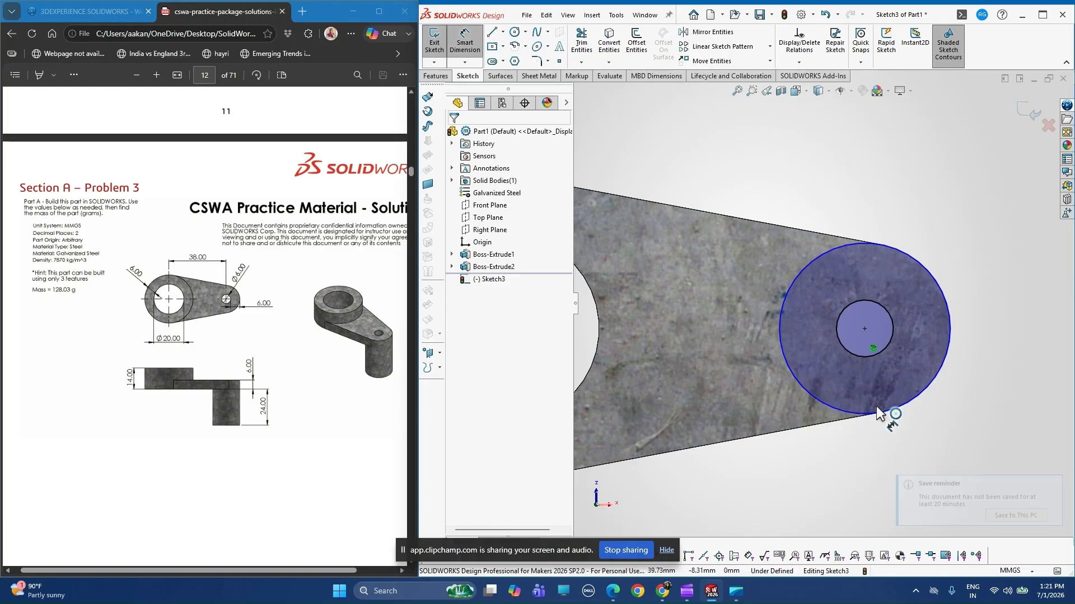
left_click(876, 406)
left_click(890, 474)
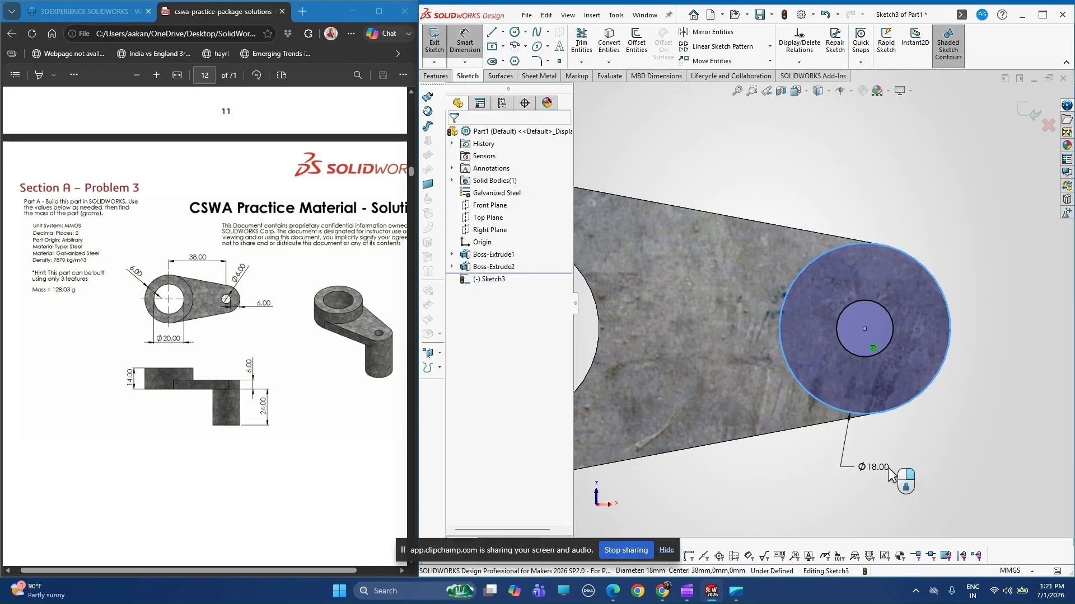
left_click(891, 474)
key("Return")
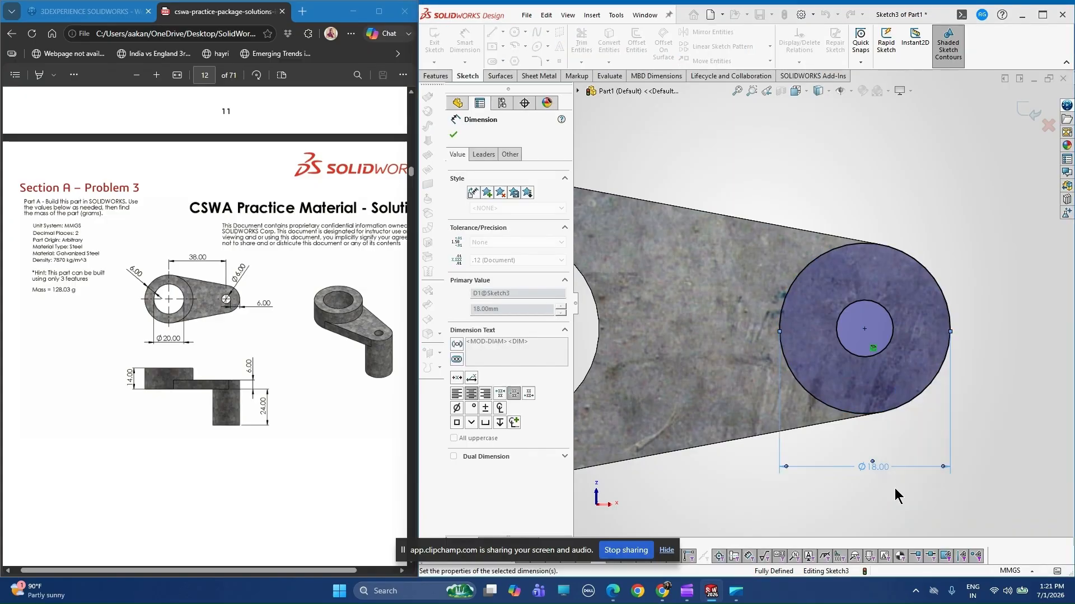
scroll(798, 446, "up", 2)
scroll(755, 224, "up", 2)
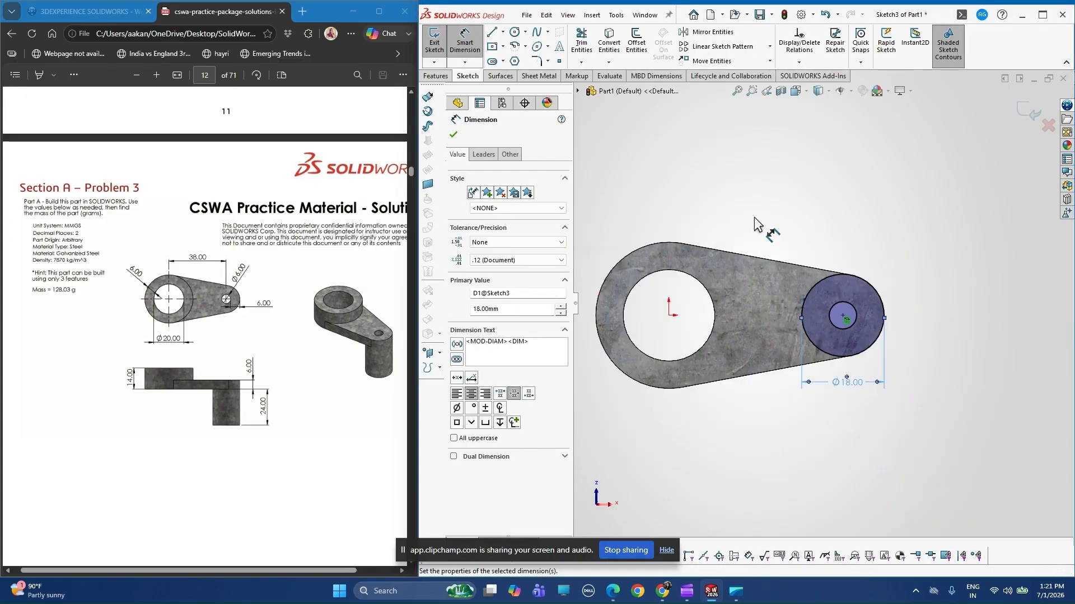
Extrude the ring around the 6 mm hole downward as a blind boss 24 mm deep, merged with the plate.
left_click(441, 37)
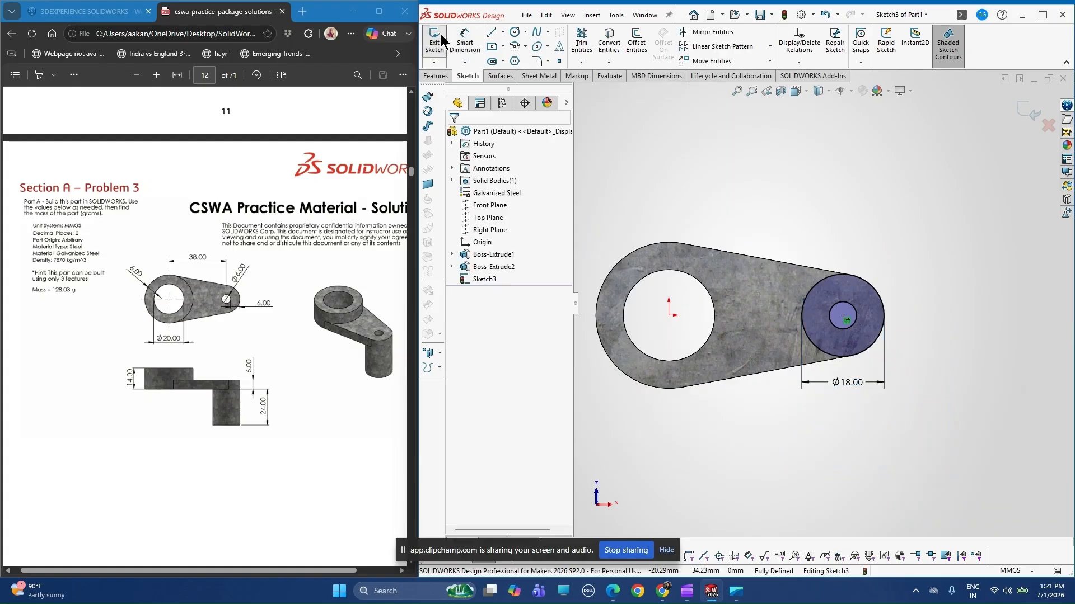
left_click(441, 36)
left_click(446, 54)
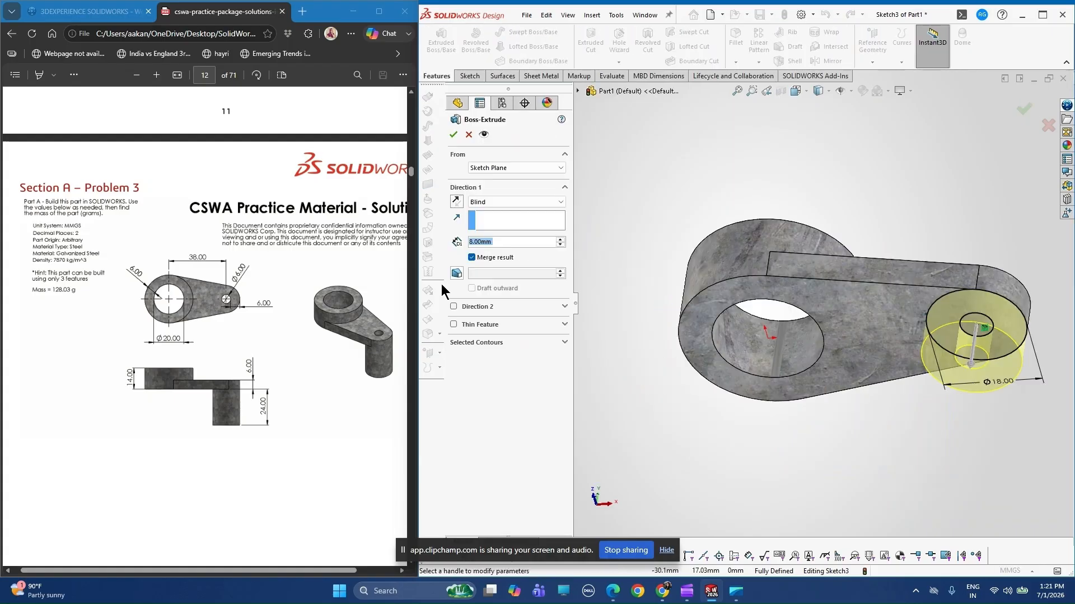
left_click(476, 242)
key("Left")
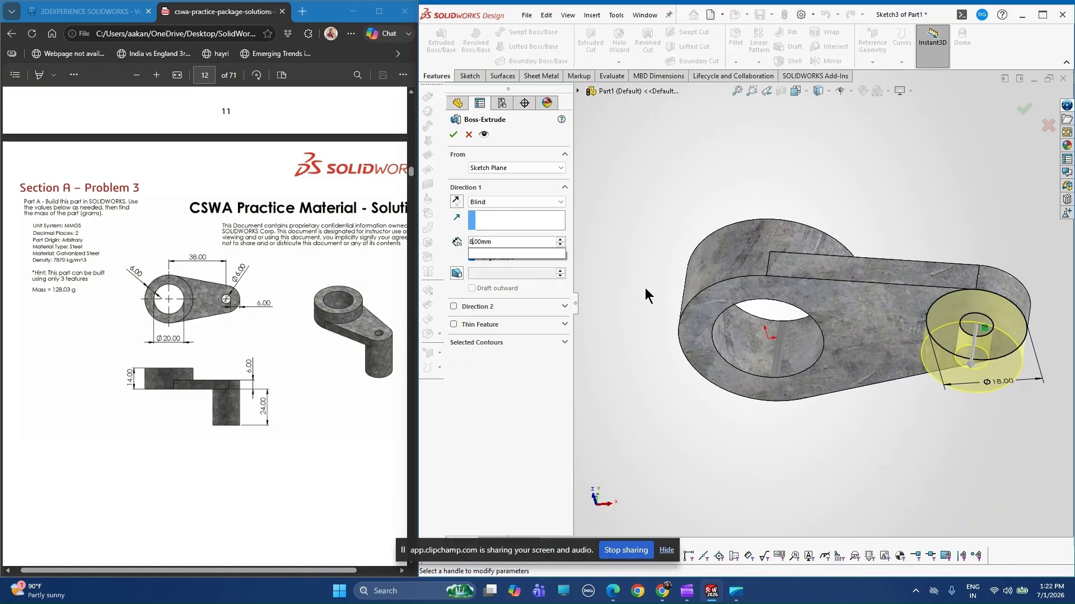
key("BackSpace")
type("24")
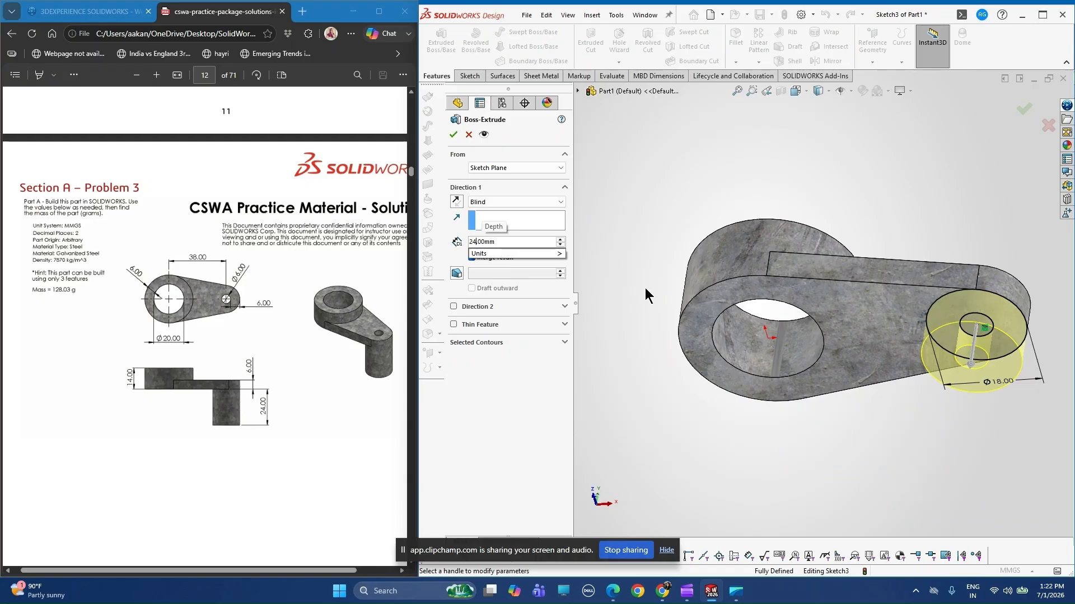
key("Return")
left_click(455, 134)
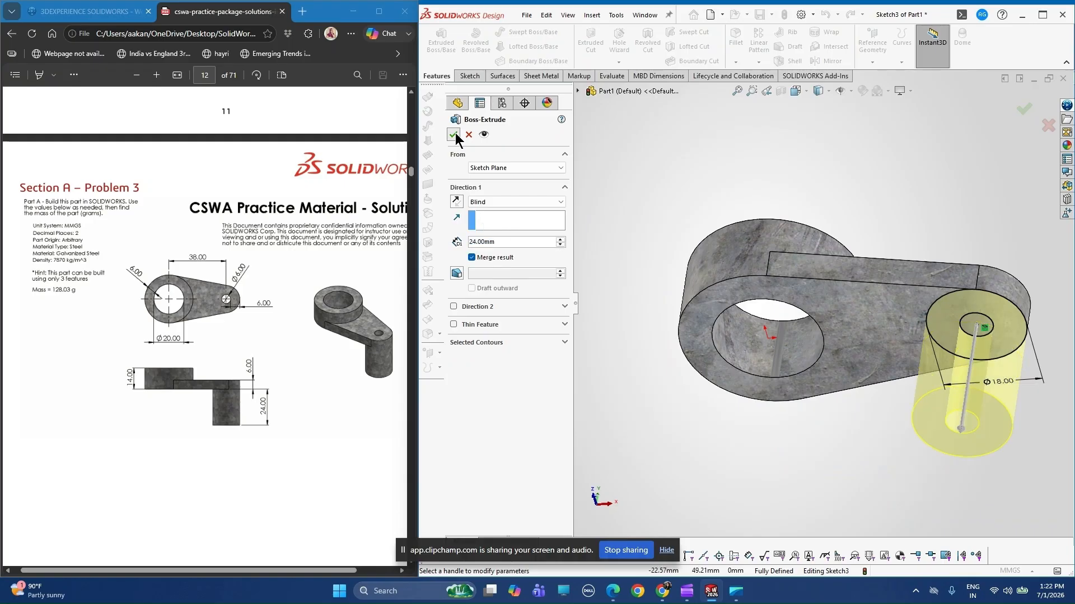
Show the whole part in the front view to compare its side profile with the drawing.
middle_click_drag(848, 202, 919, 294)
key("f")
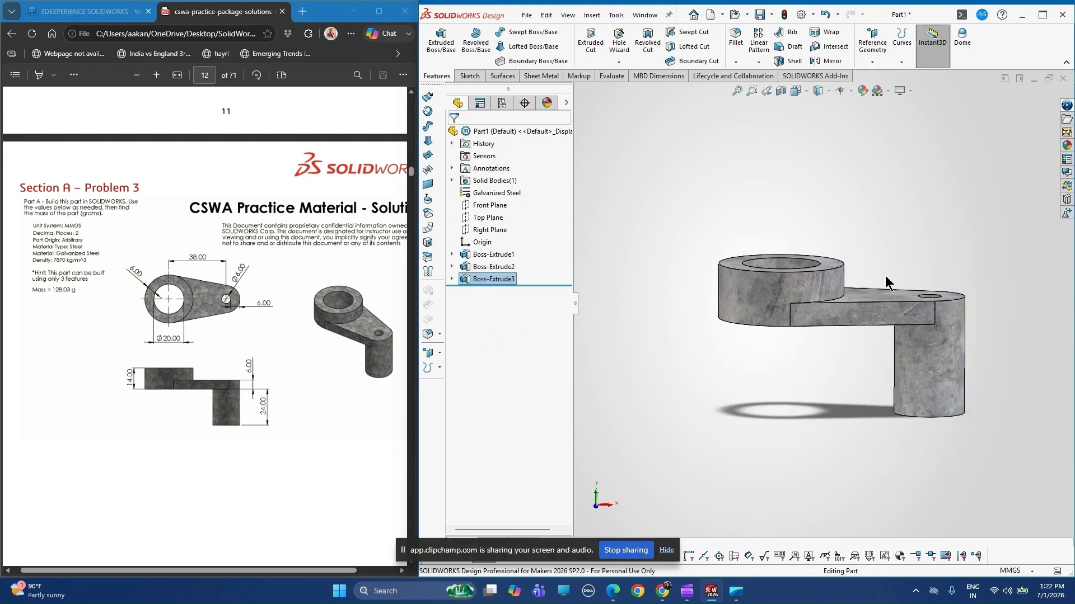
left_click(484, 207)
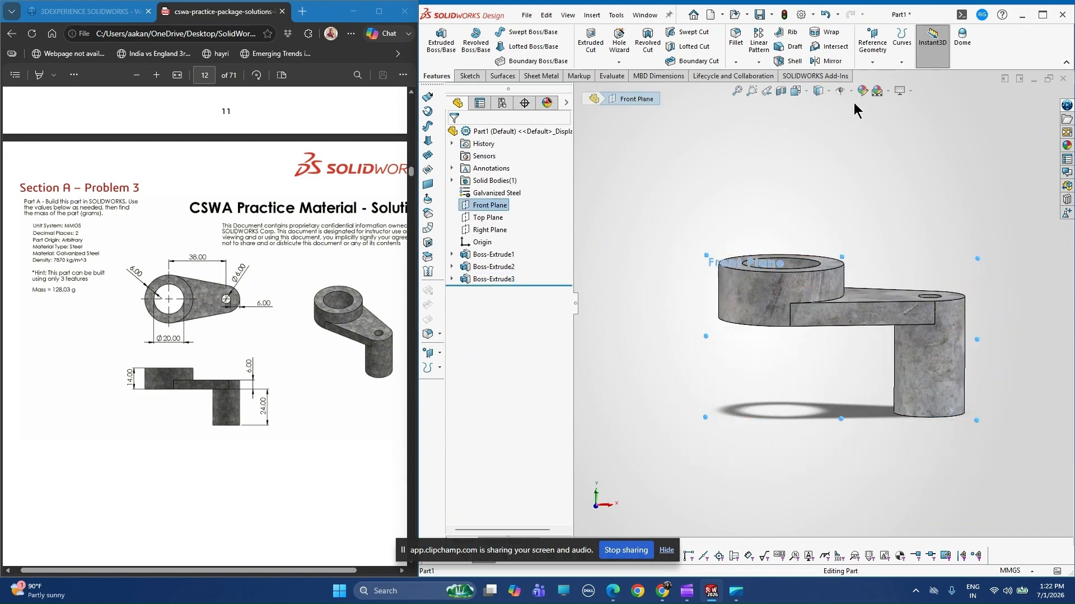
left_click(803, 91)
left_click(858, 154)
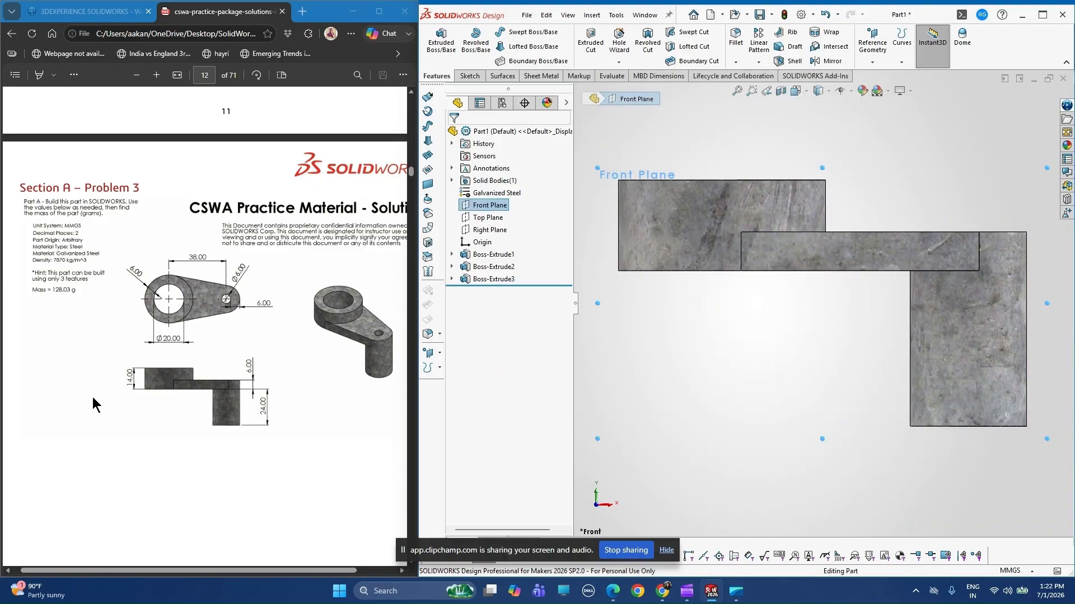
Show the whole part in the top view to compare its outline with the drawing, and return to an angled 3D view.
left_click(501, 218)
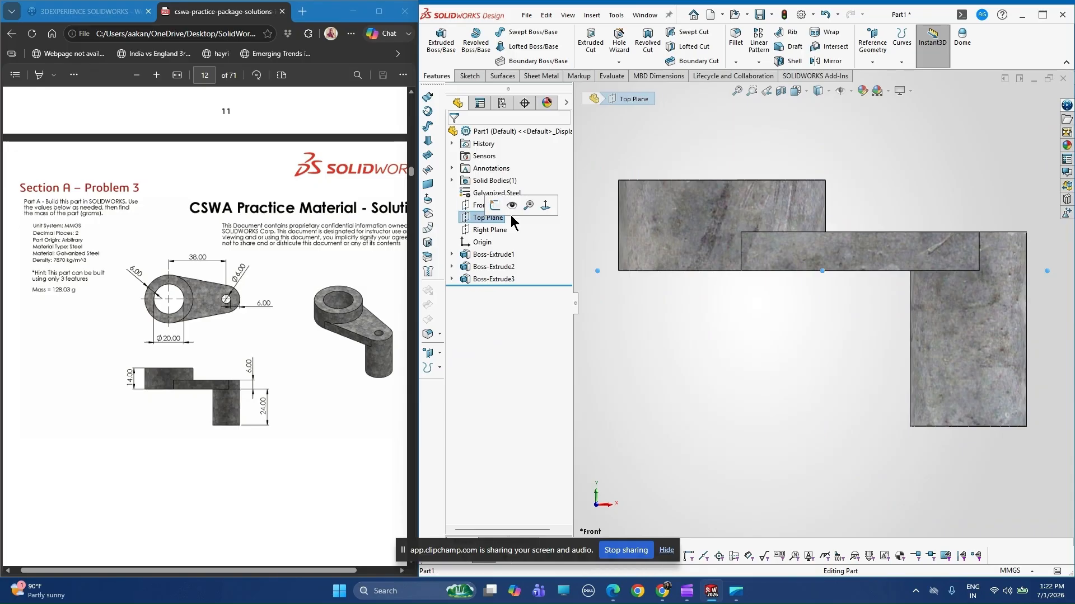
left_click(796, 92)
left_click(866, 157)
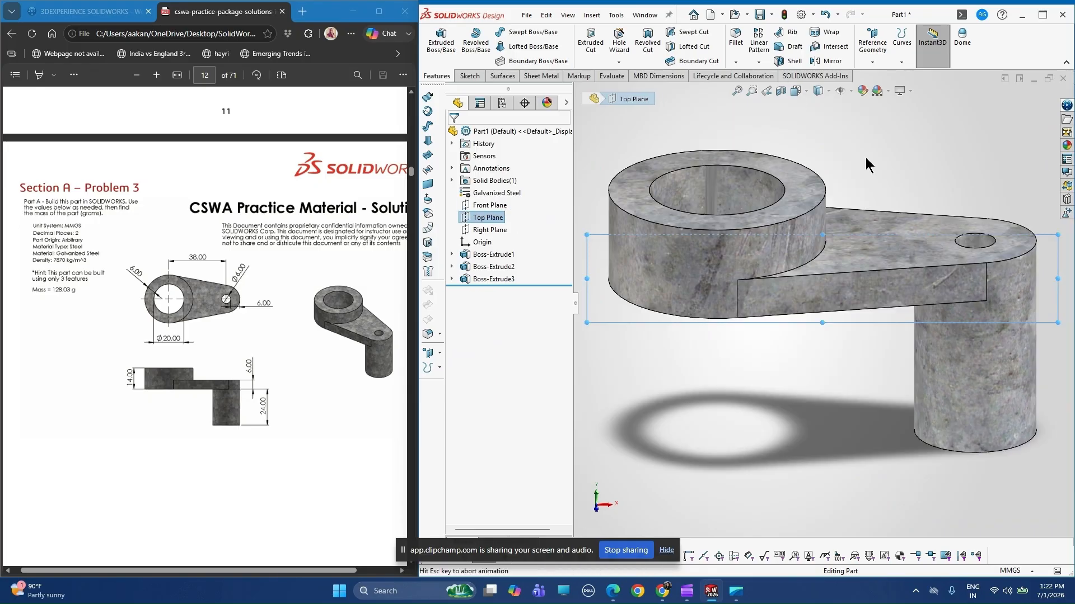
key("f")
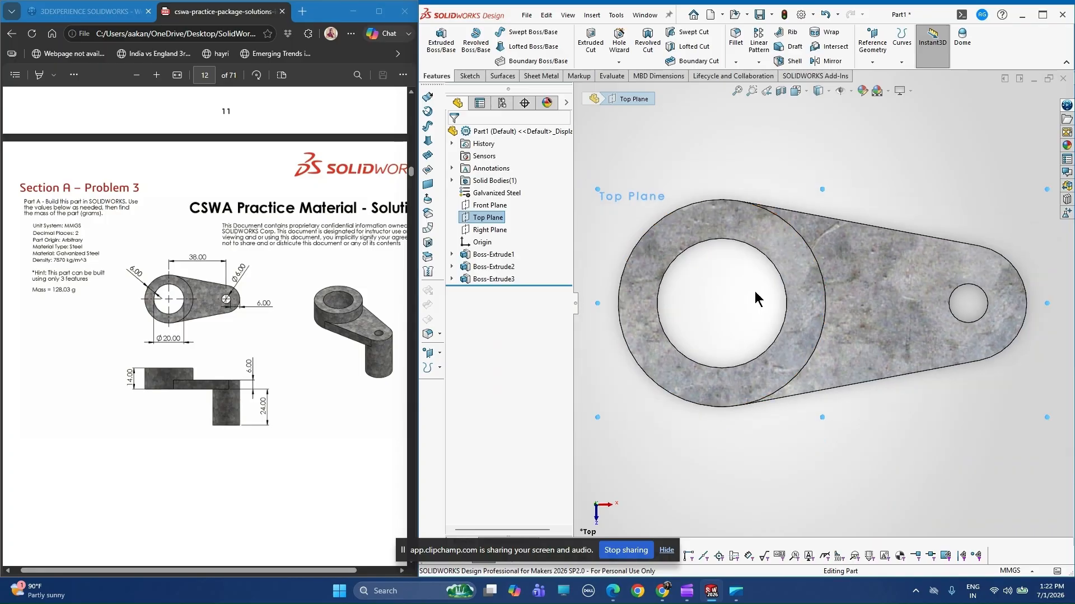
middle_click_drag(754, 292, 737, 198)
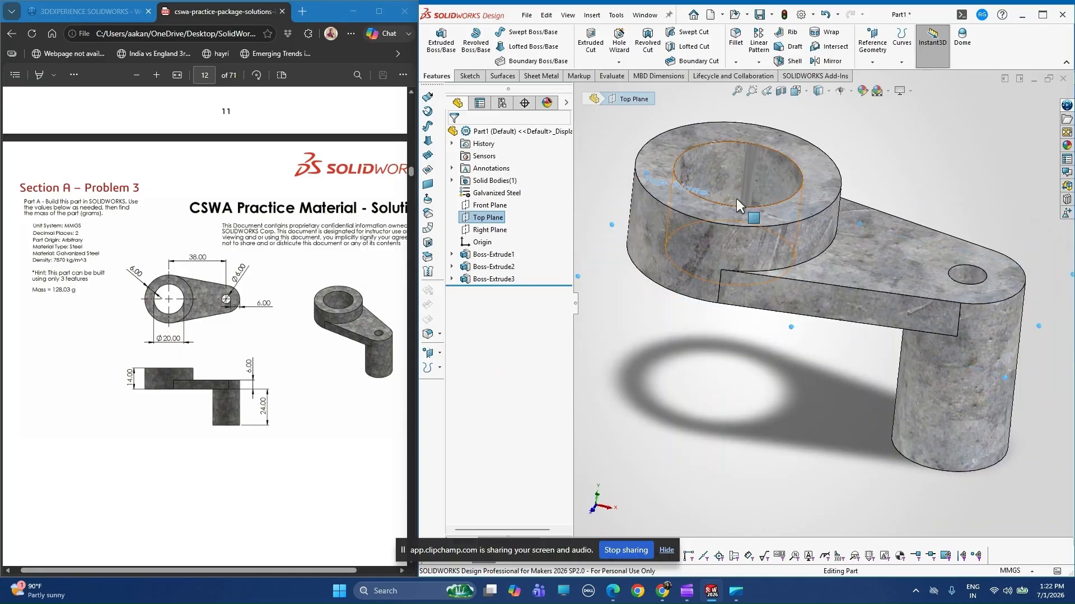
left_click(883, 183)
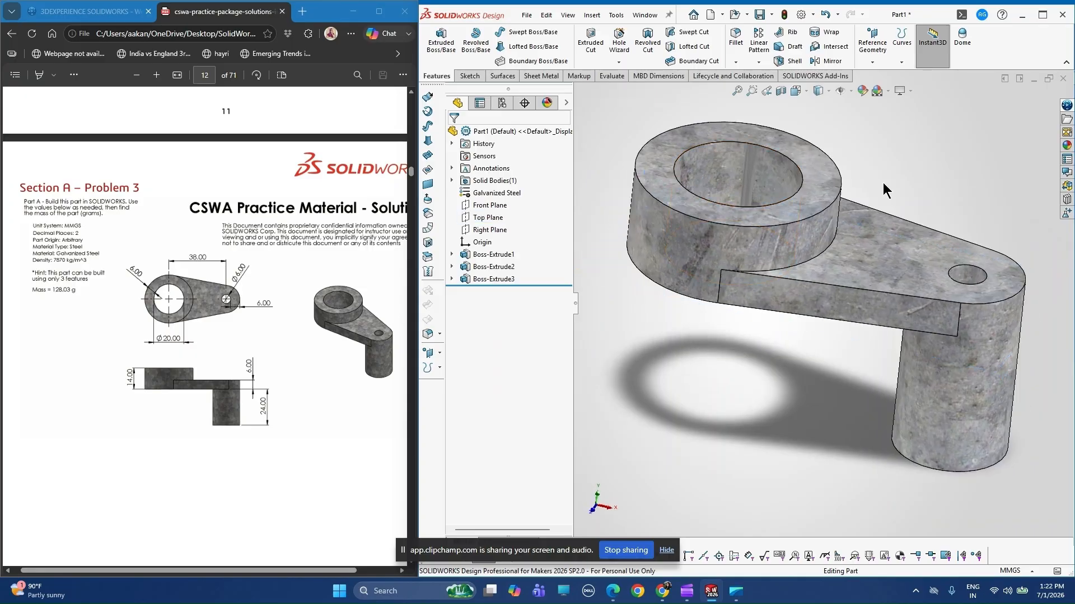
Evaluate the part's mass properties, compare the mass with the value given in the PDF drawing, and close the results.
left_click(602, 78)
left_click(505, 55)
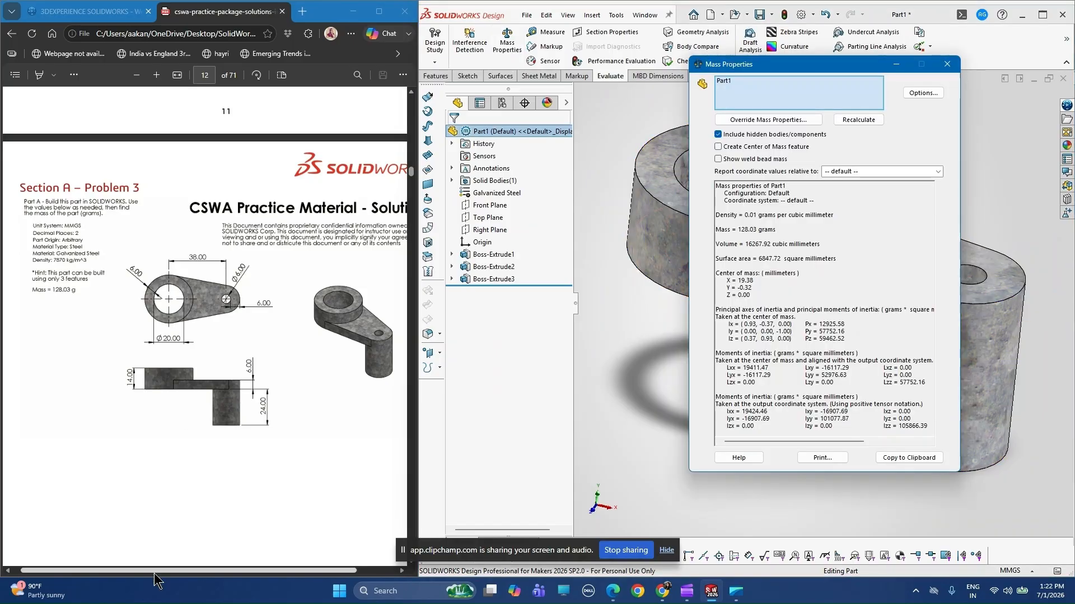
left_click_drag(155, 571, 147, 571)
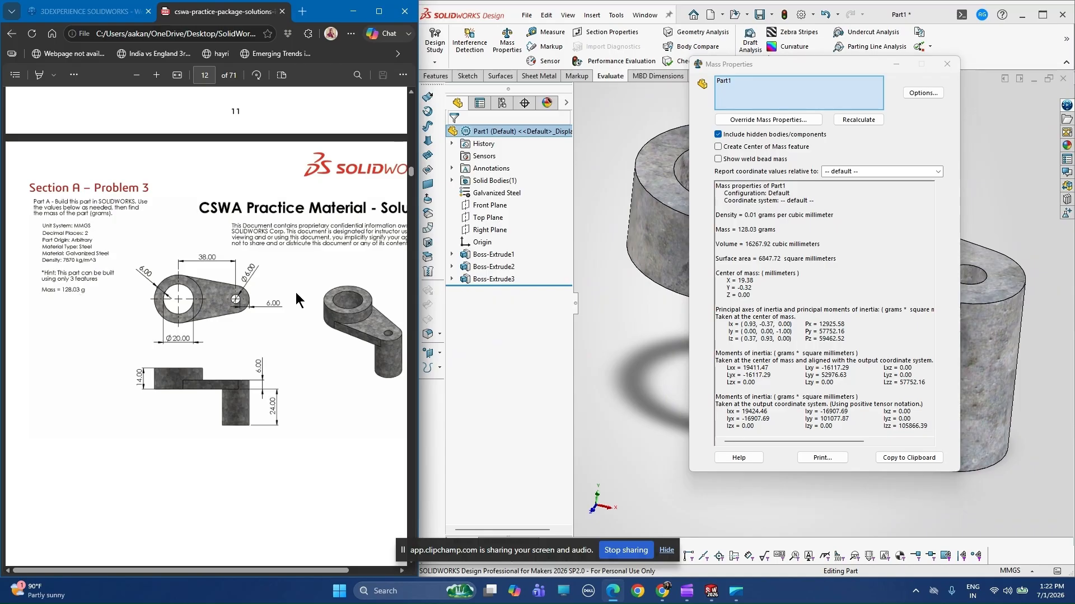
left_click(947, 65)
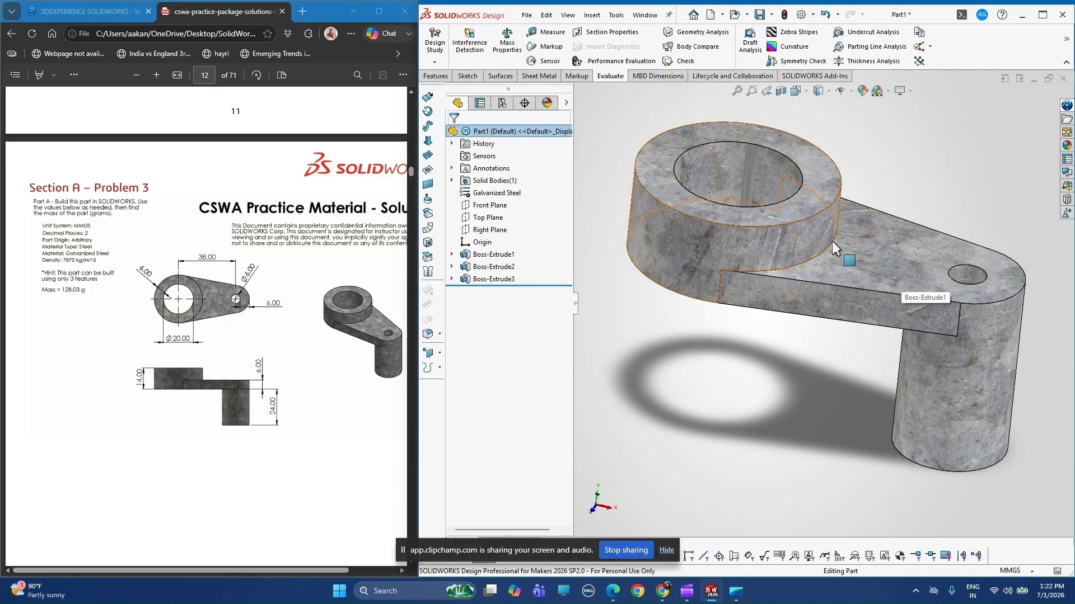
scroll(831, 240, "up", 2)
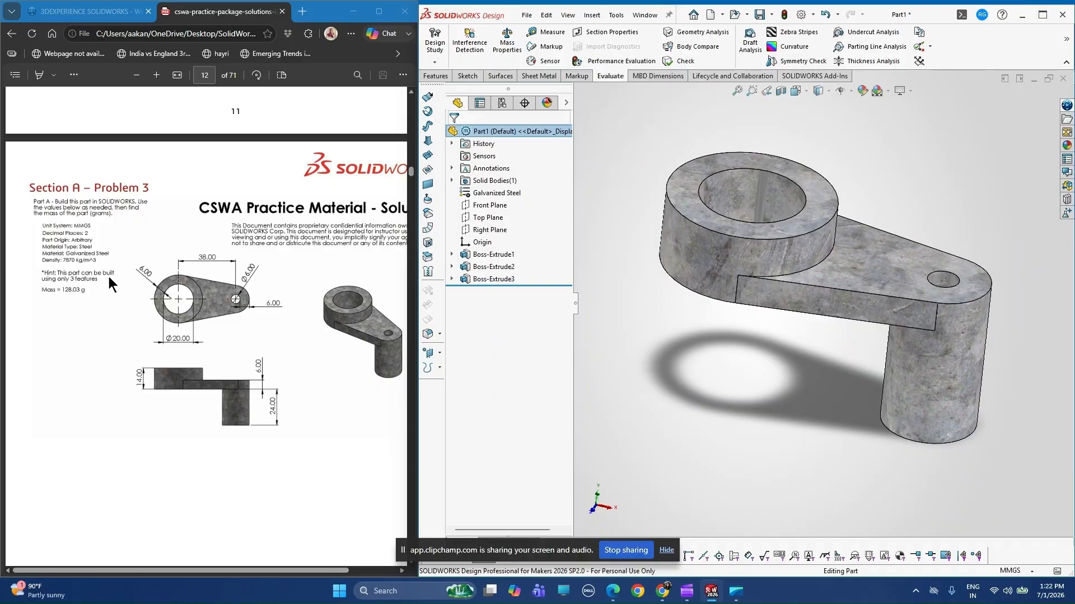